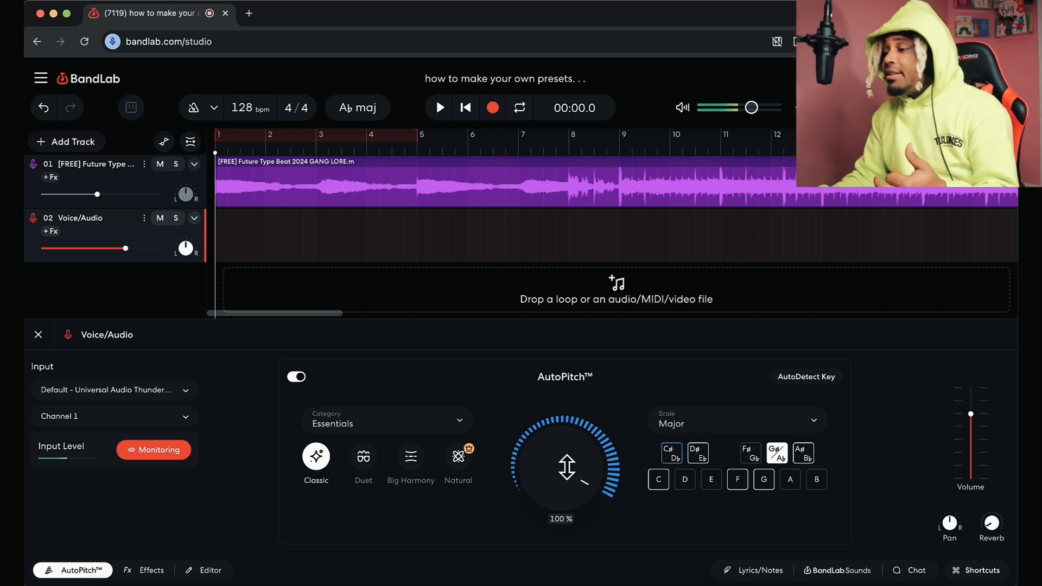
Try several AutoPitch strengths on the Voice/Audio track, including 39 % and Heaviest, and leave it at Medium
left_click_drag(567, 466, 577, 488)
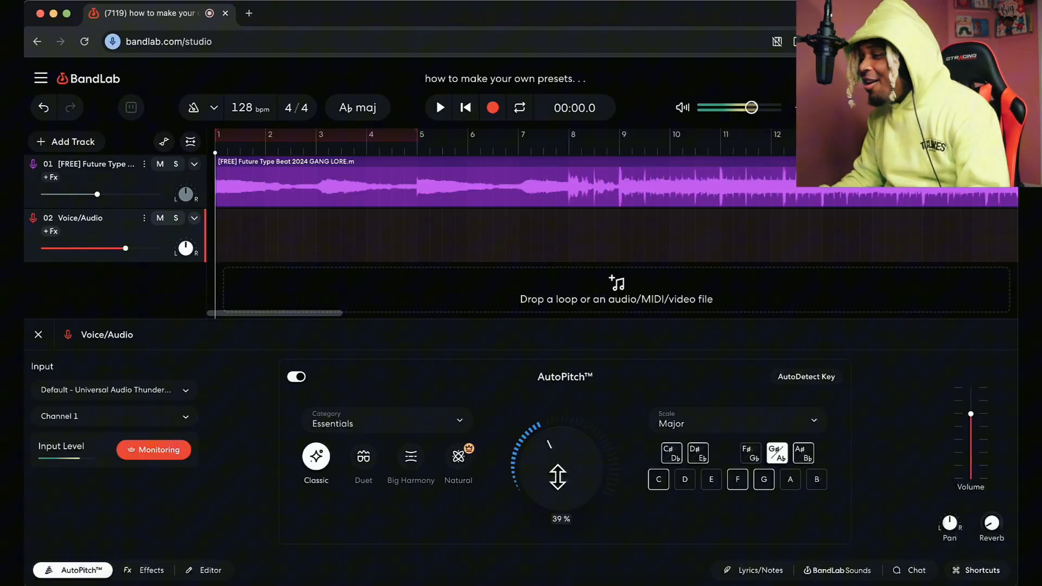
left_click_drag(557, 477, 584, 332)
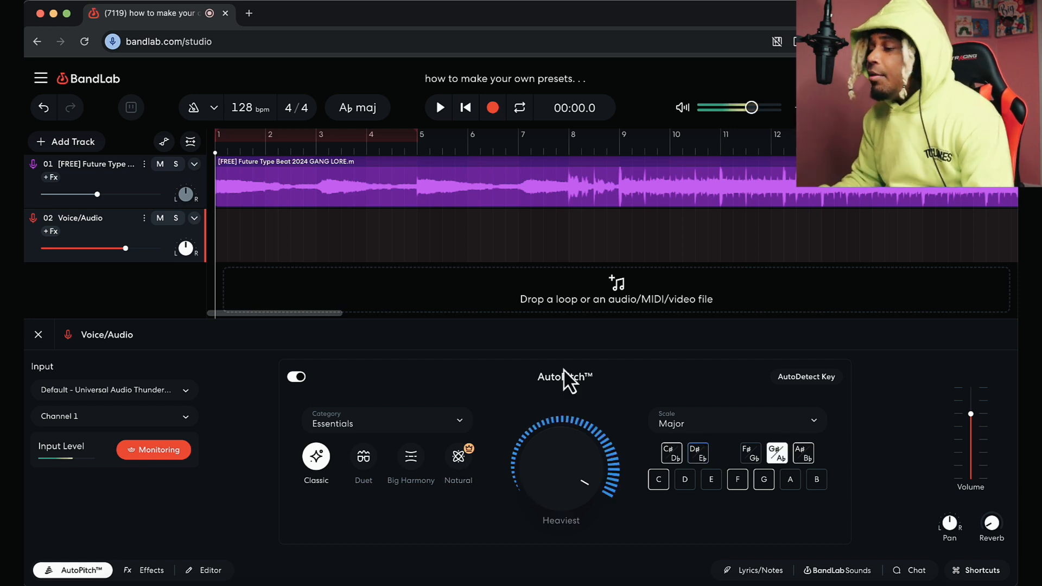
left_click_drag(529, 449, 567, 453)
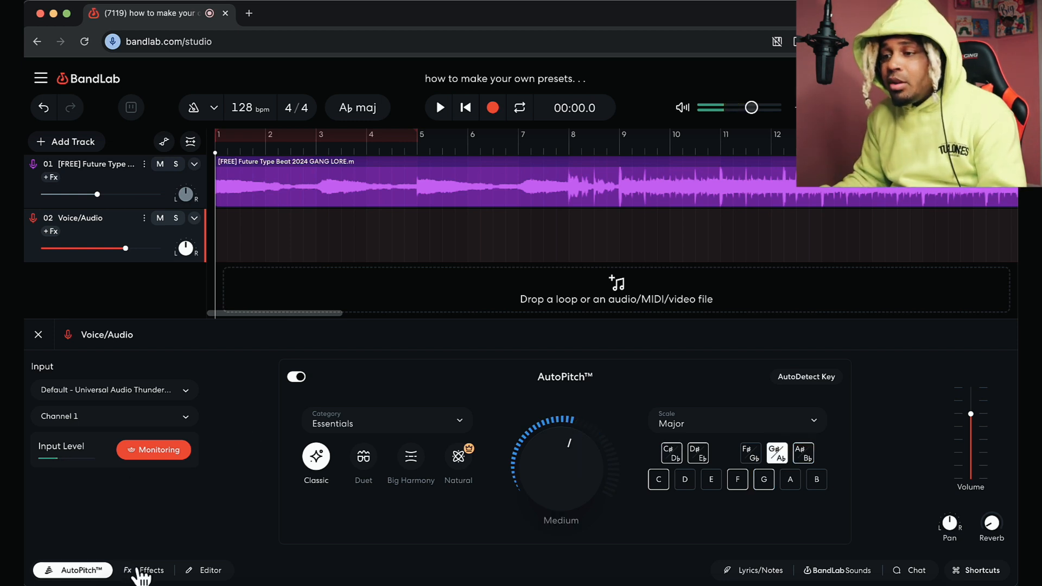
Search the effects for "gain" and add the Gain effect to the Voice/Audio track
left_click(142, 570)
left_click(281, 444)
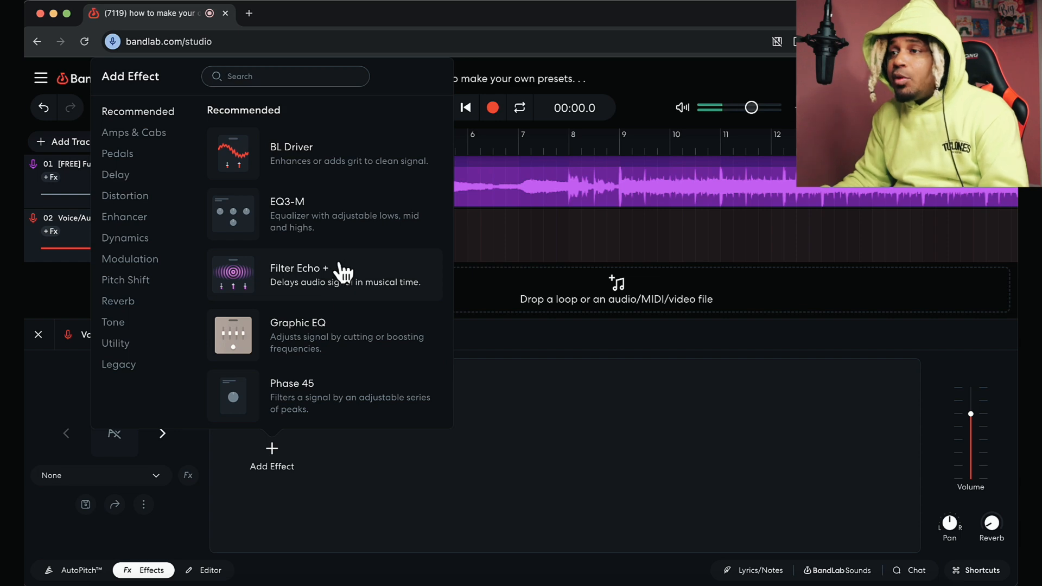
scroll(337, 277, "down", 10)
scroll(342, 271, "down", 15)
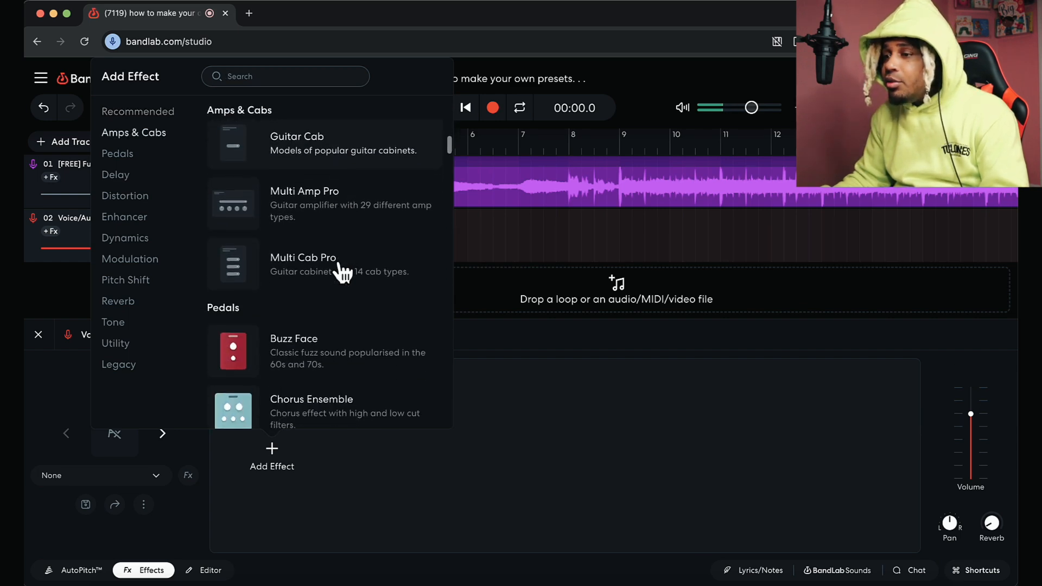
scroll(341, 271, "down", 20)
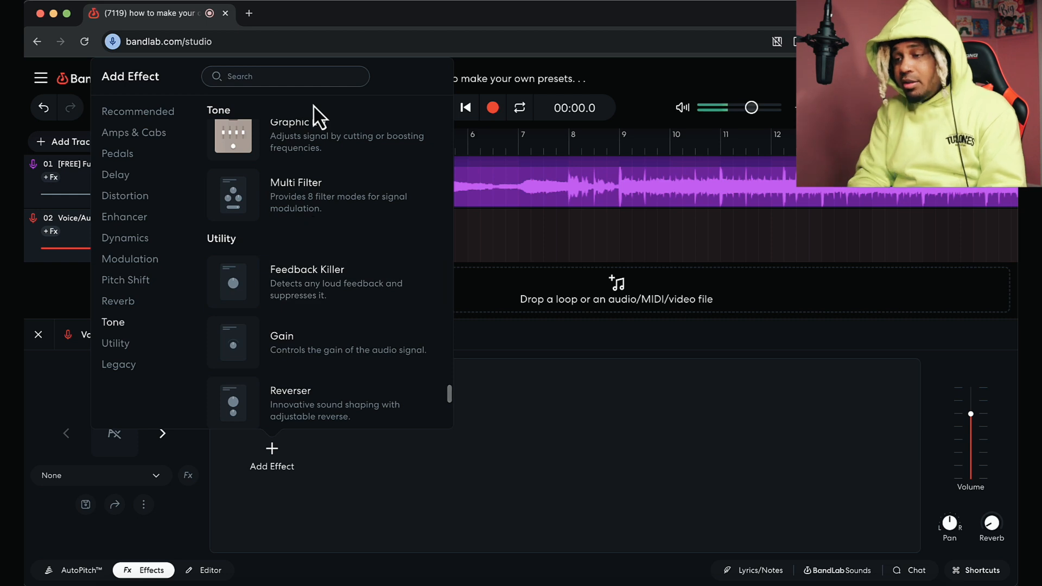
type("gain")
left_click_drag(307, 147, 281, 456)
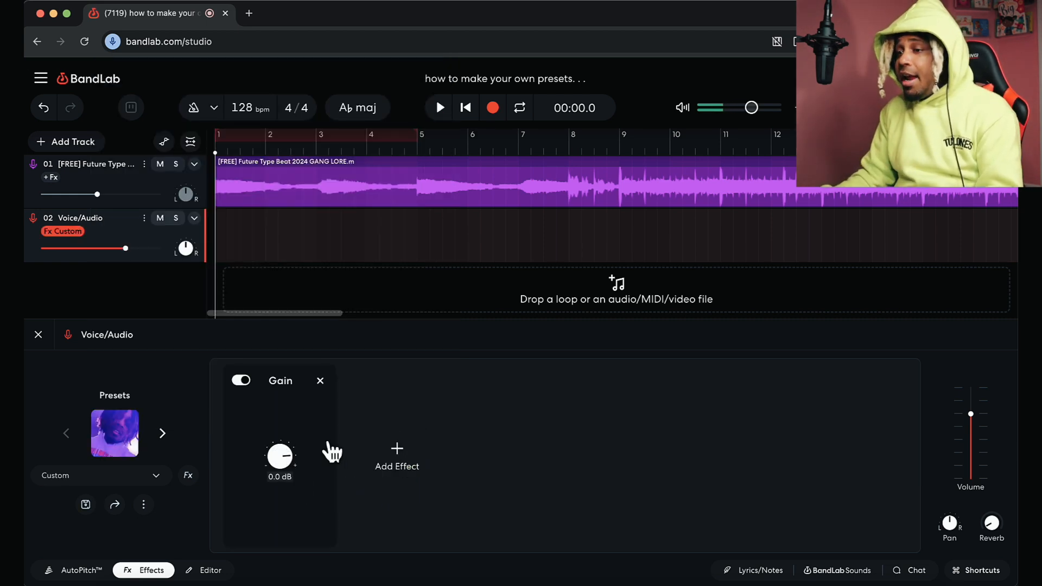
Raise the Gain effect to +6.0 dB and turn it back down to around 0 dB
mouse_move(271, 459)
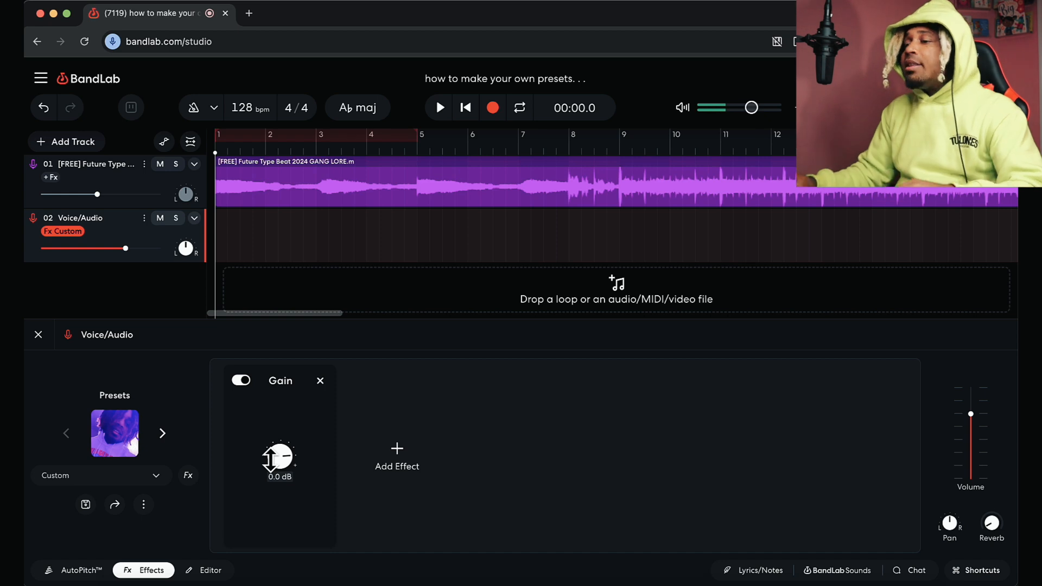
left_click_drag(273, 455, 275, 453)
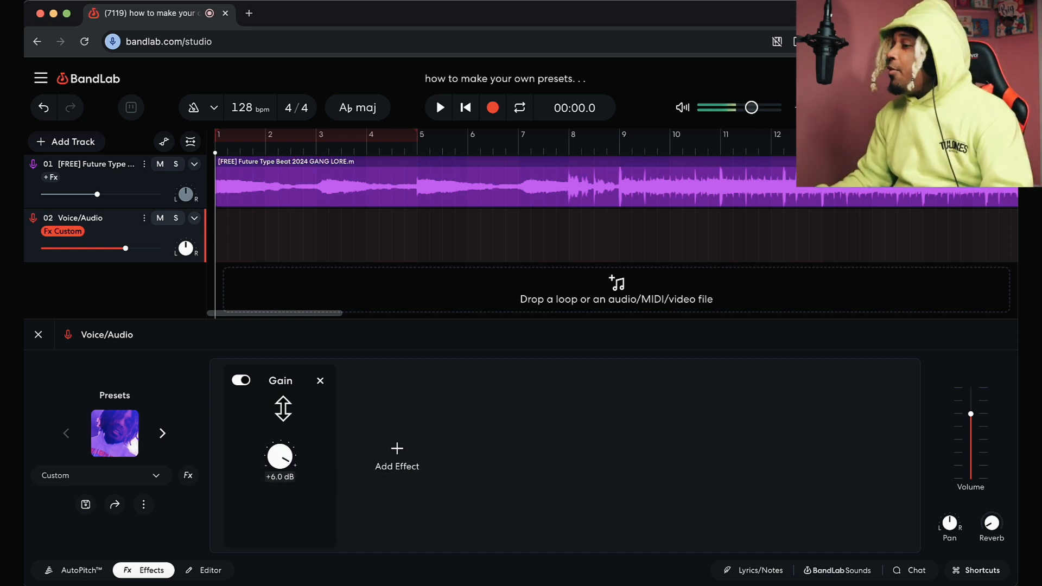
left_click_drag(282, 408, 291, 482)
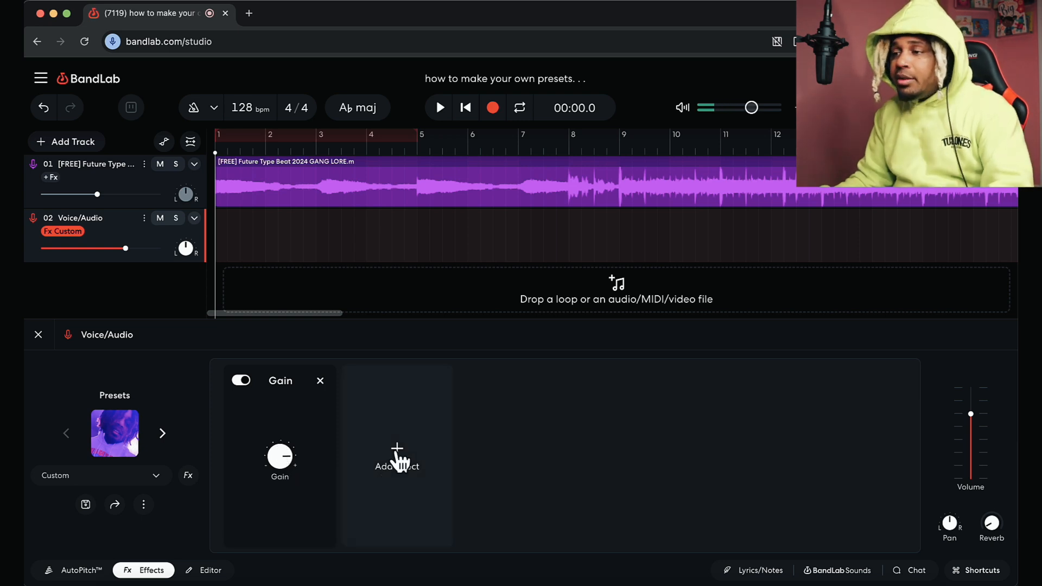
Search the effects for "eq" and add EZ EQ after the Gain effect
left_click(397, 459)
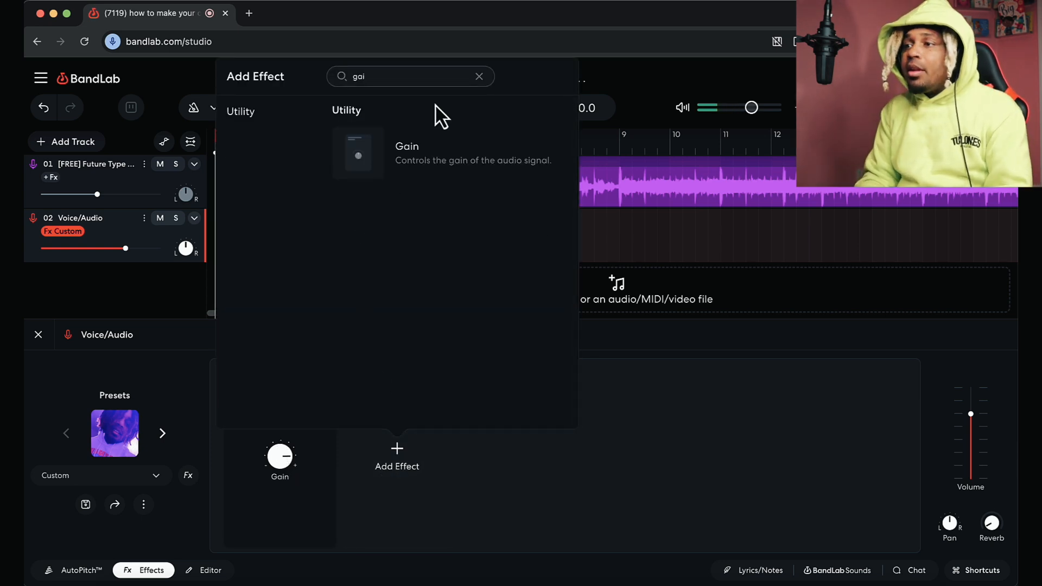
key("BackSpace")
key("BackSpace")
key("BackSpace")
type("eq")
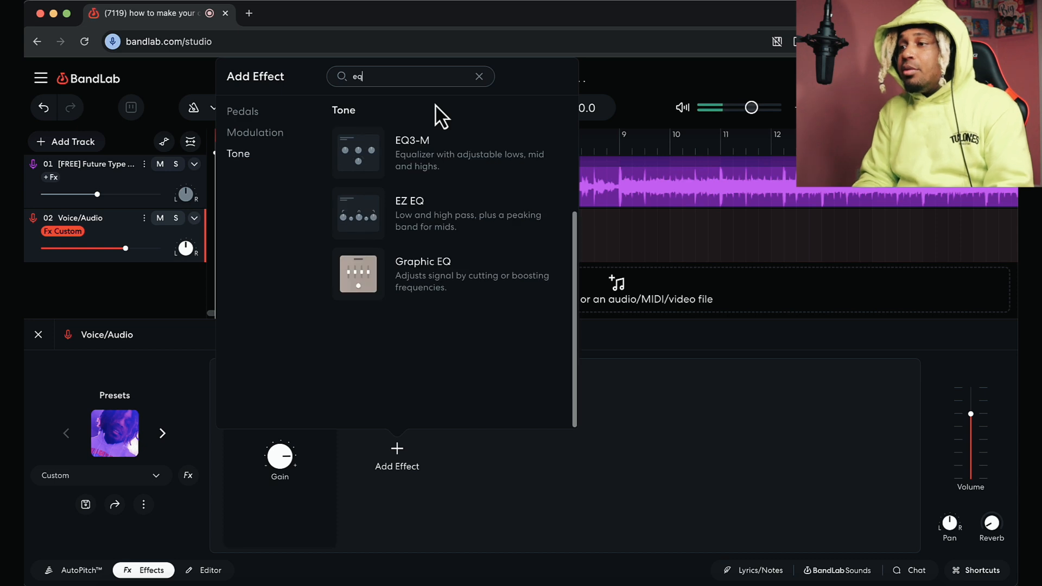
left_click(442, 217)
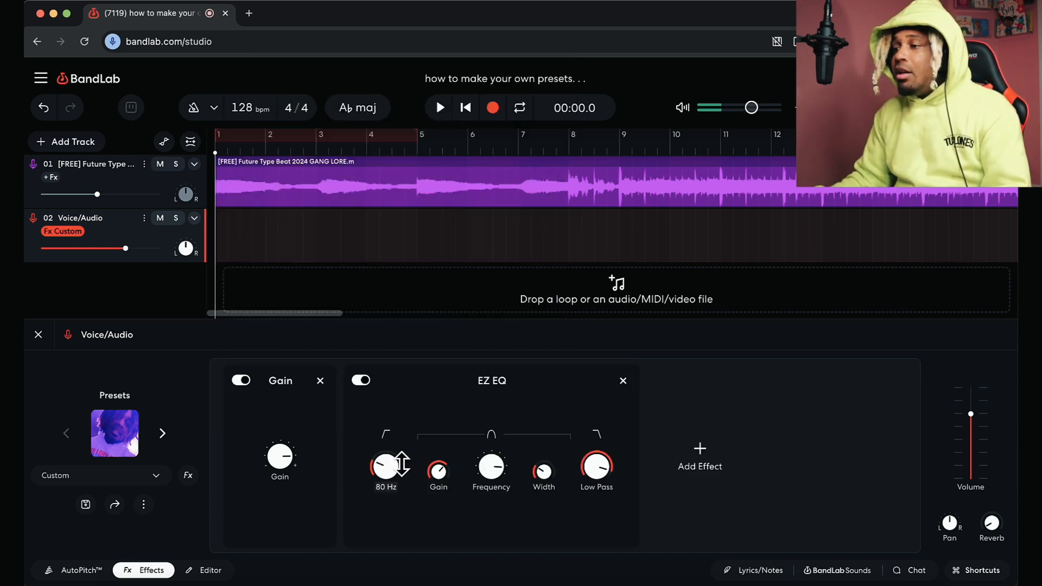
In EZ EQ, set the mid frequency to 10000 Hz, the low pass to maximum and the high pass to about 112 Hz
mouse_move(372, 465)
left_mouse_down()
mouse_move(400, 368)
mouse_move(405, 291)
mouse_move(367, 493)
mouse_move(371, 447)
left_mouse_up()
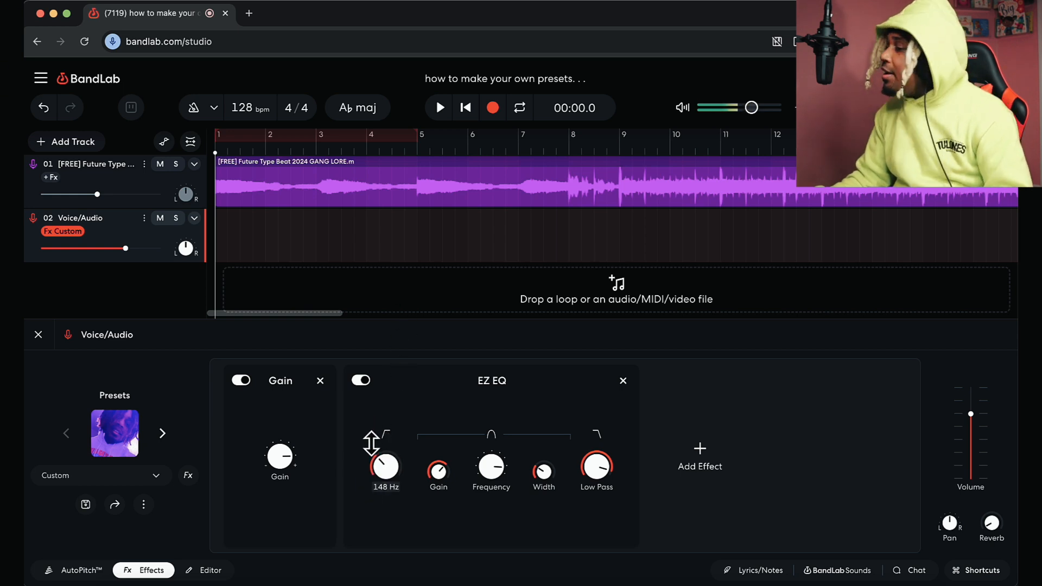
left_click_drag(600, 465, 601, 373)
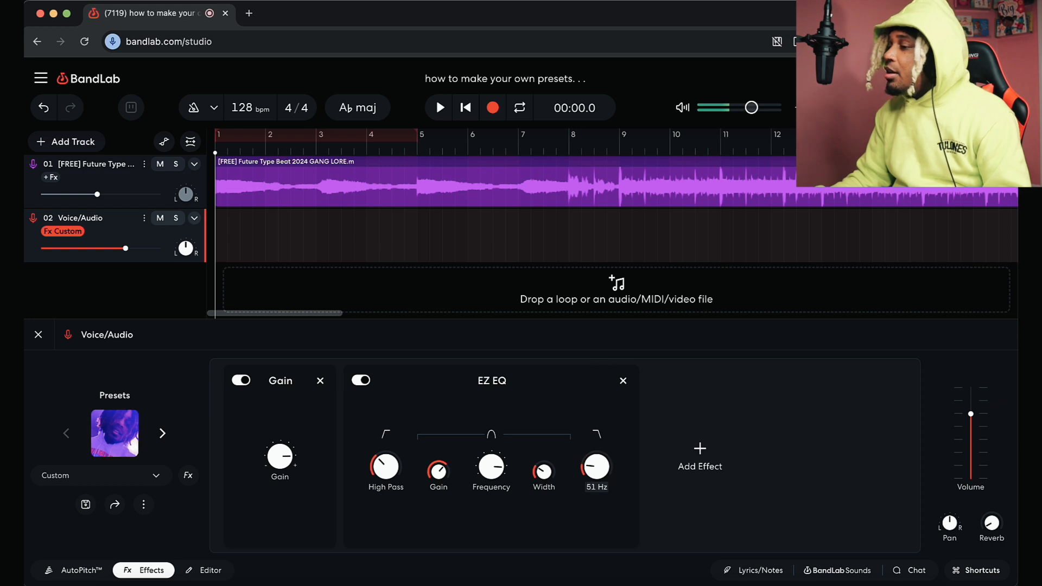
left_click_drag(610, 221, 490, 370)
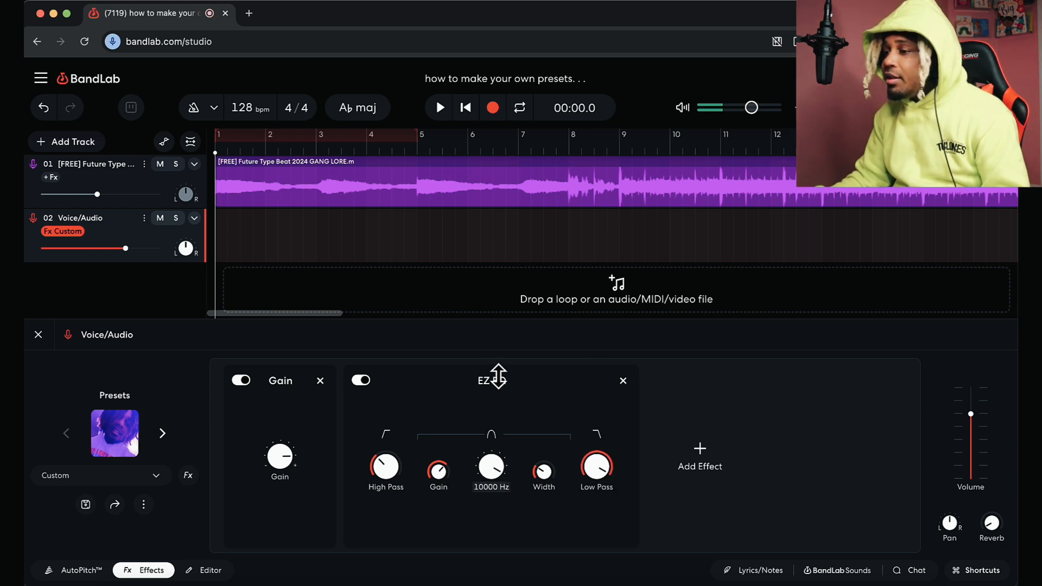
left_click_drag(499, 331, 499, 334)
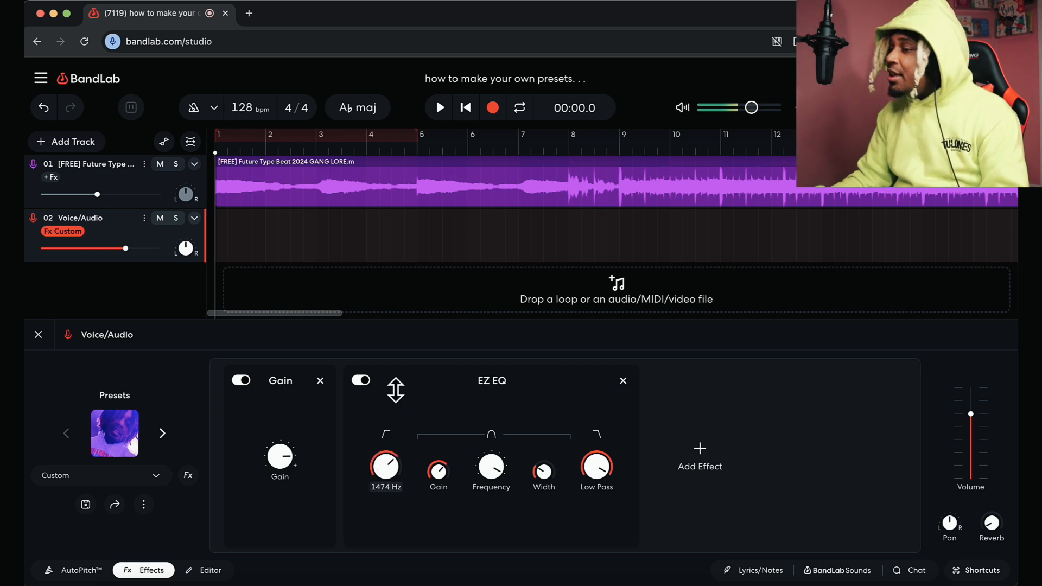
left_click_drag(397, 400, 397, 422)
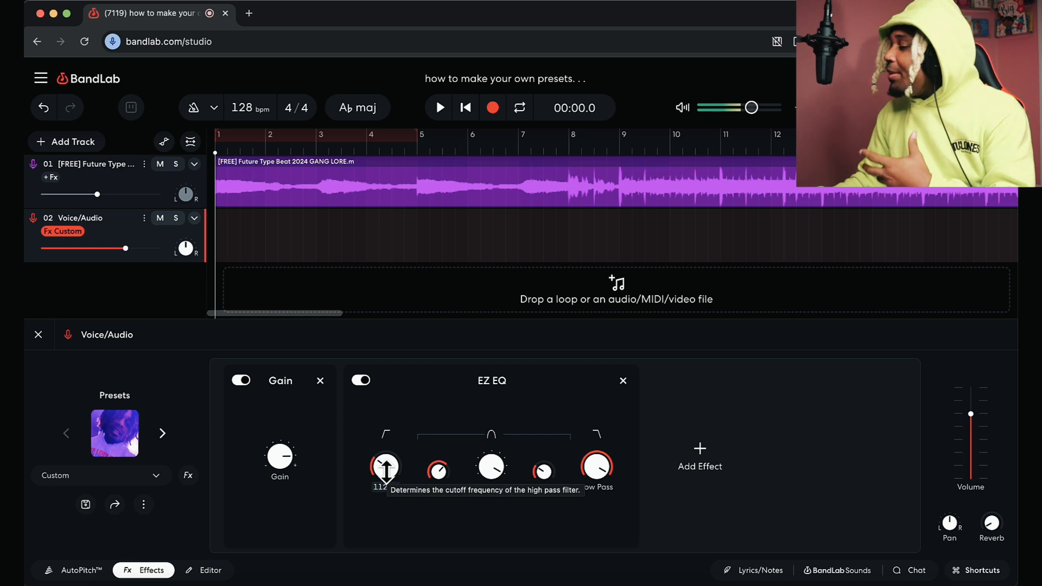
left_click_drag(385, 469, 378, 528)
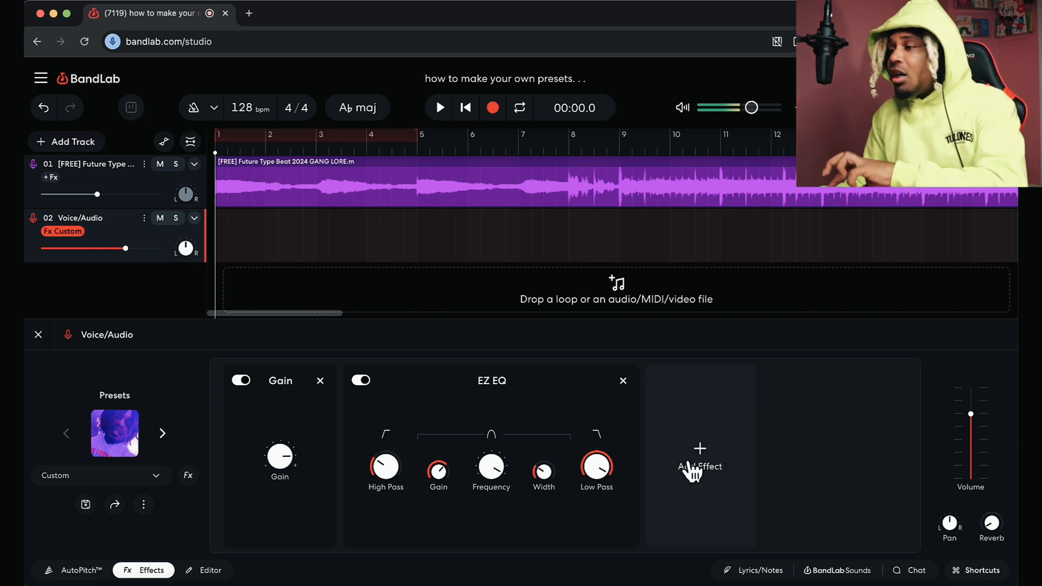
Play the beat from 00:12.0 and set the voice track's AutoPitch strength to 100 %
left_click(539, 144)
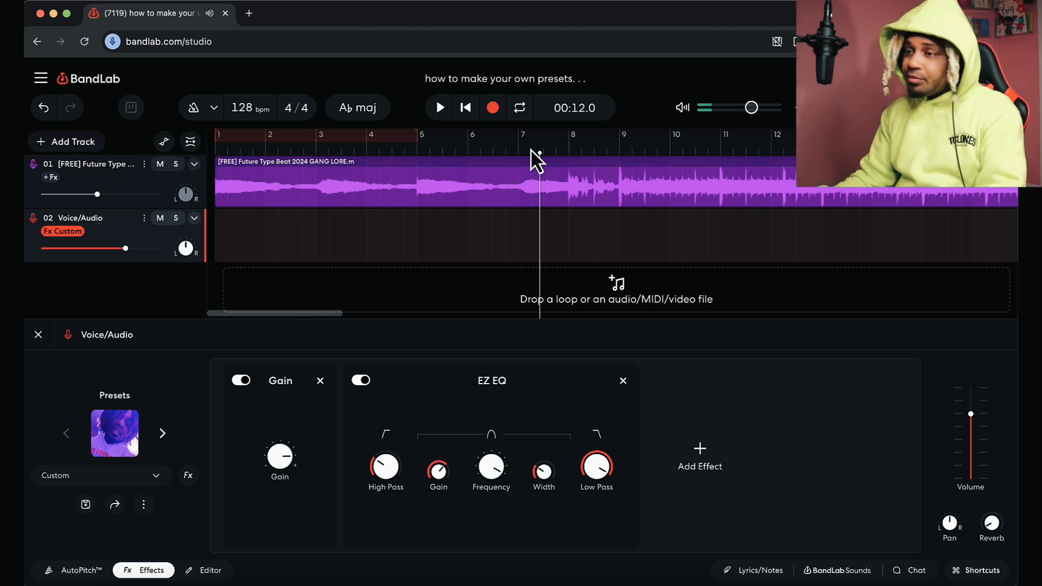
key("space")
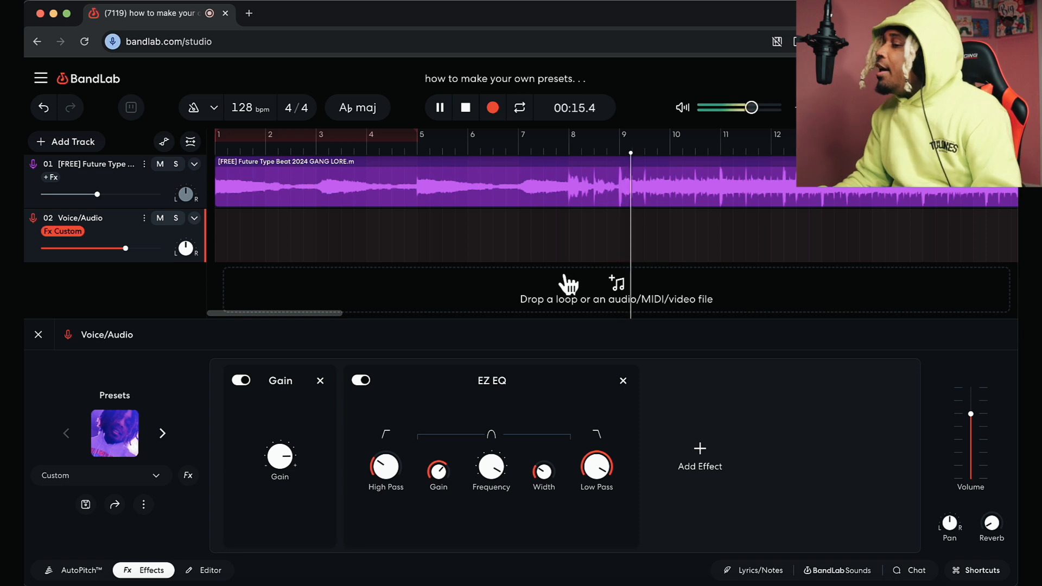
left_click(82, 570)
left_click_drag(518, 461, 607, 342)
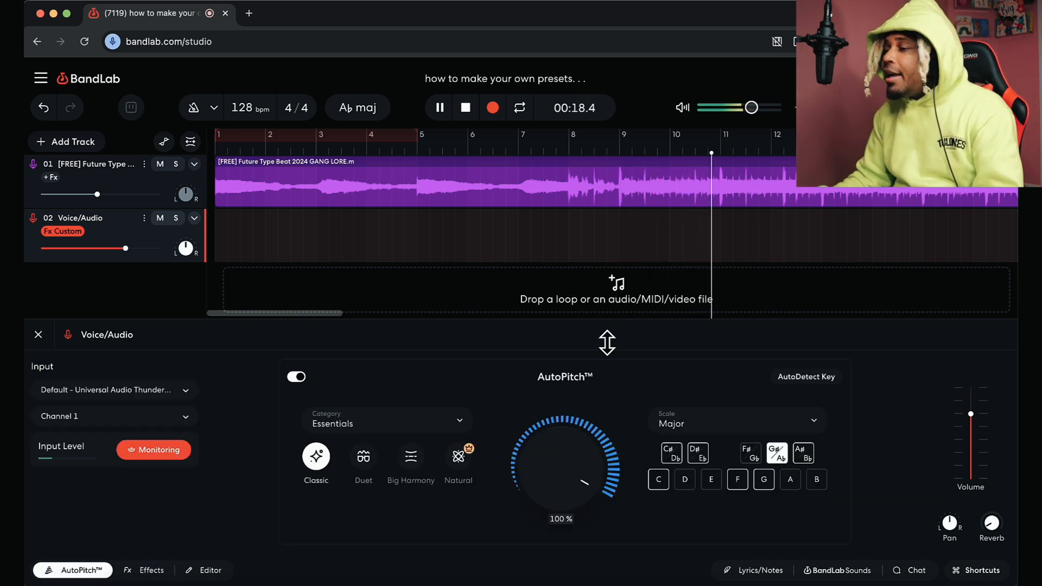
Add the recommended EQ3-M equalizer after EZ EQ in the voice track's effect chain
left_click(148, 571)
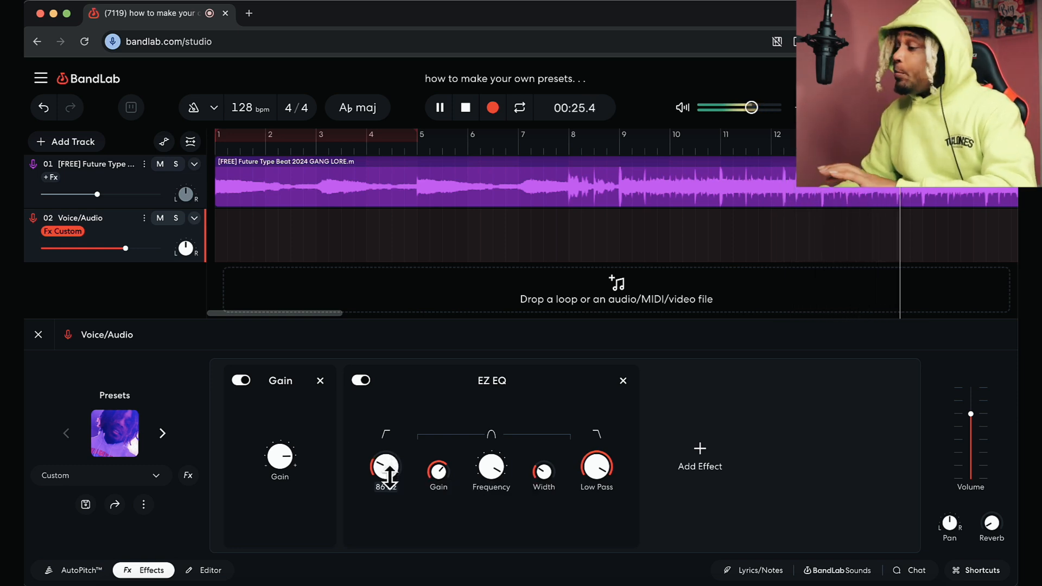
left_click(700, 455)
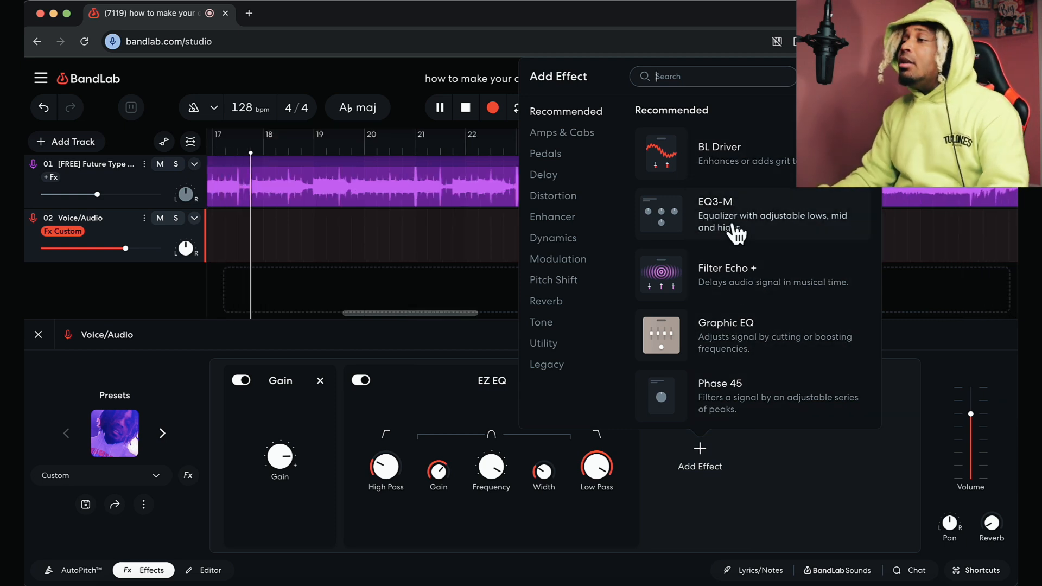
left_click(730, 227)
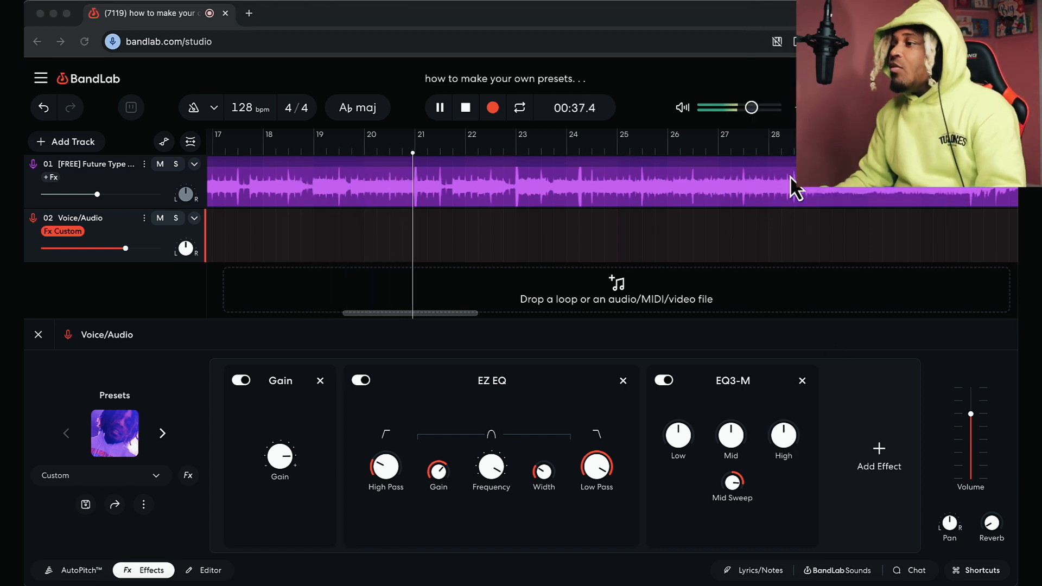
In EQ3-M, set High to +3.7 dB, boost Mid slightly and lower the Mid Sweep
left_click(792, 436)
left_click_drag(779, 436, 782, 404)
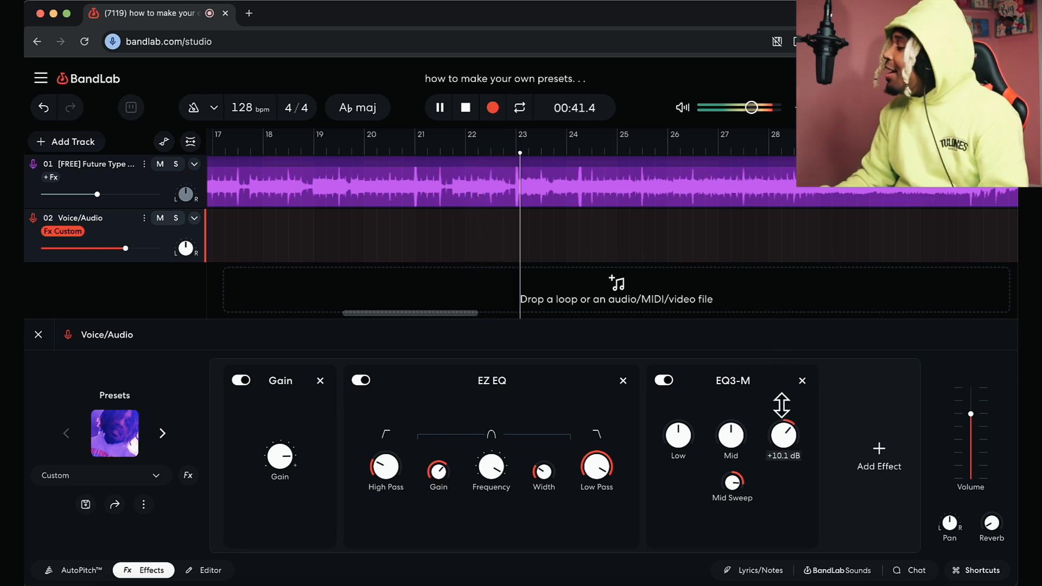
left_click_drag(729, 436, 781, 454)
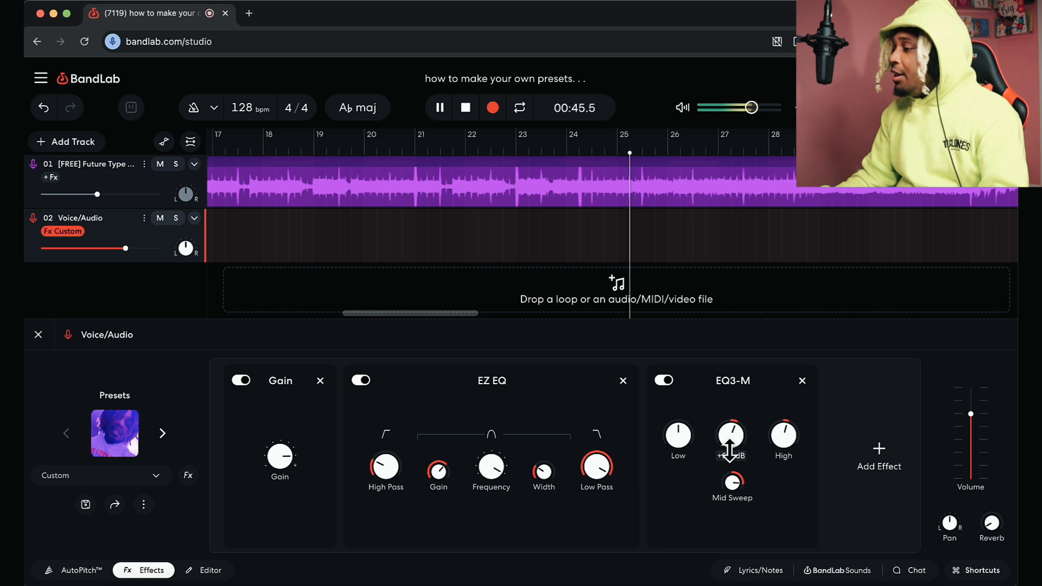
left_click_drag(734, 481, 728, 518)
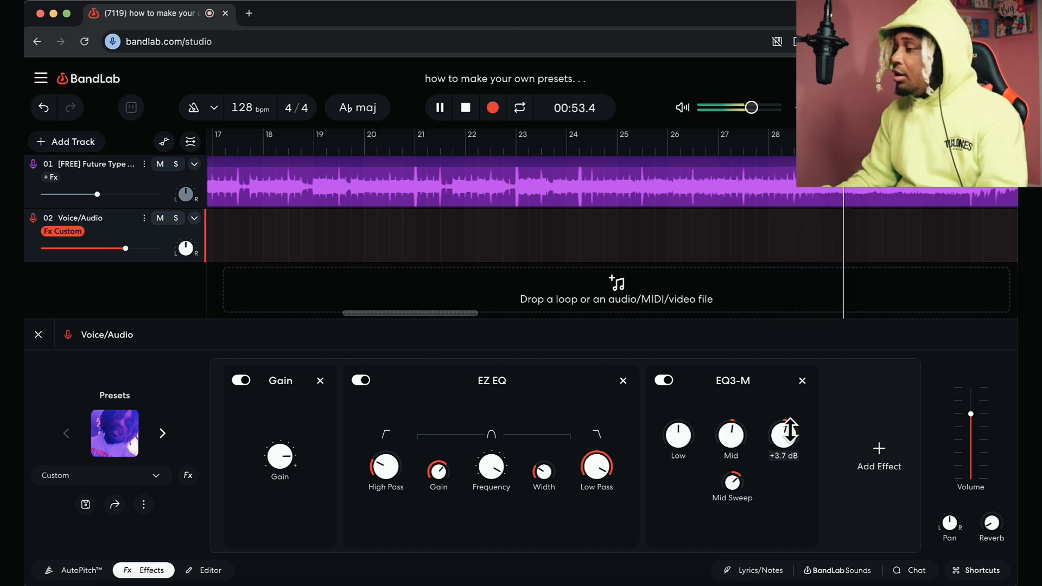
Add the Graphic EQ effect and move it ahead of EQ3-M, directly after EZ EQ
left_click(874, 457)
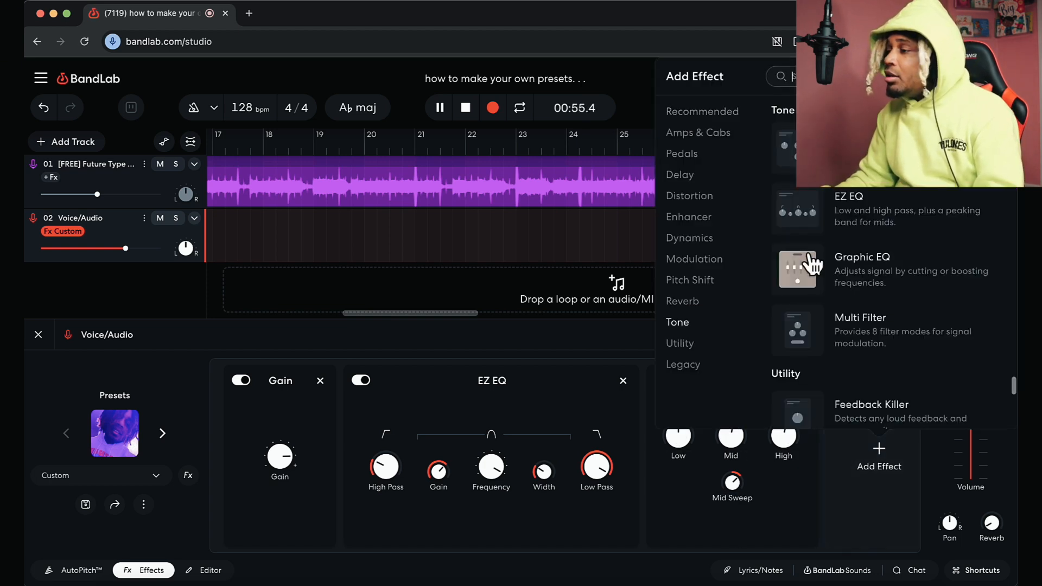
left_click(840, 283)
left_click_drag(886, 418, 706, 388)
Shape the Graphic EQ with a cut at 100 Hz and slight midrange boosts, and remove EQ3-M from the chain
left_click_drag(777, 437, 715, 447)
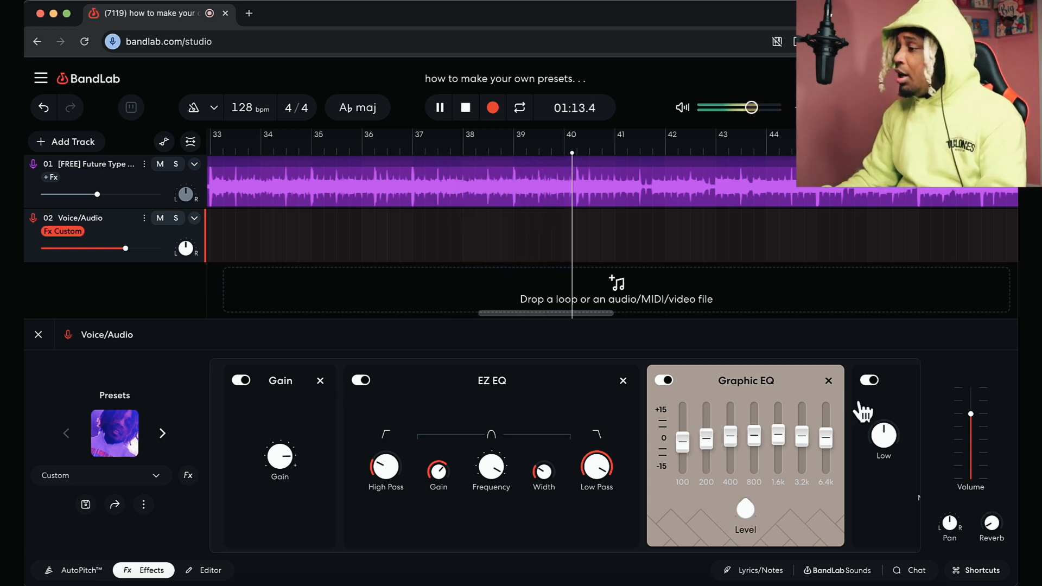
scroll(863, 410, "right", 2)
left_click(854, 380)
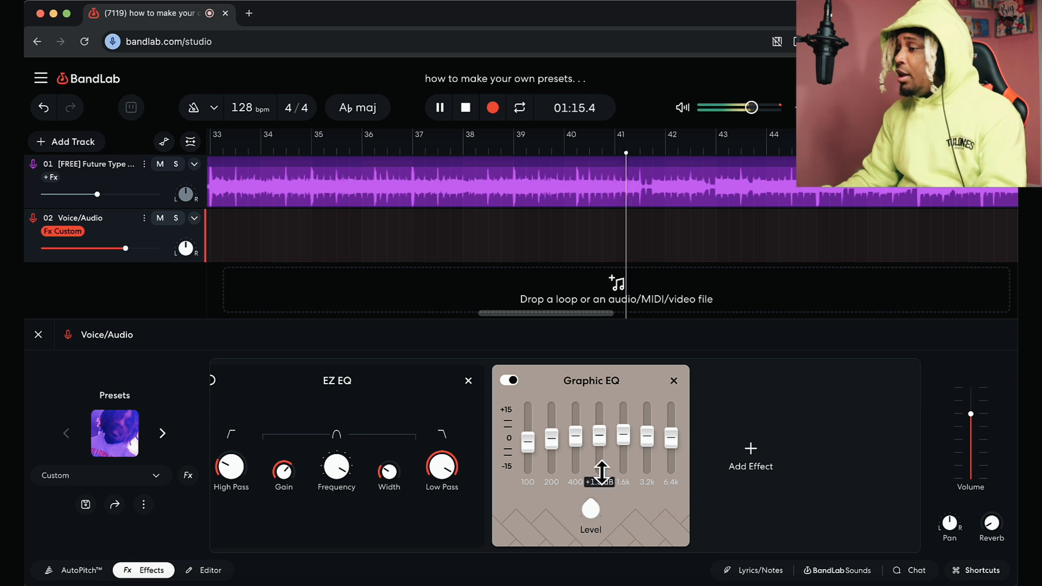
Fine-tune the Graphic EQ by cutting 100 and 200 Hz, slightly boosting 800 Hz and the highs, and stop playback
mouse_move(649, 437)
left_mouse_down()
mouse_move(669, 407)
mouse_move(663, 376)
mouse_move(673, 429)
mouse_move(647, 448)
left_mouse_up()
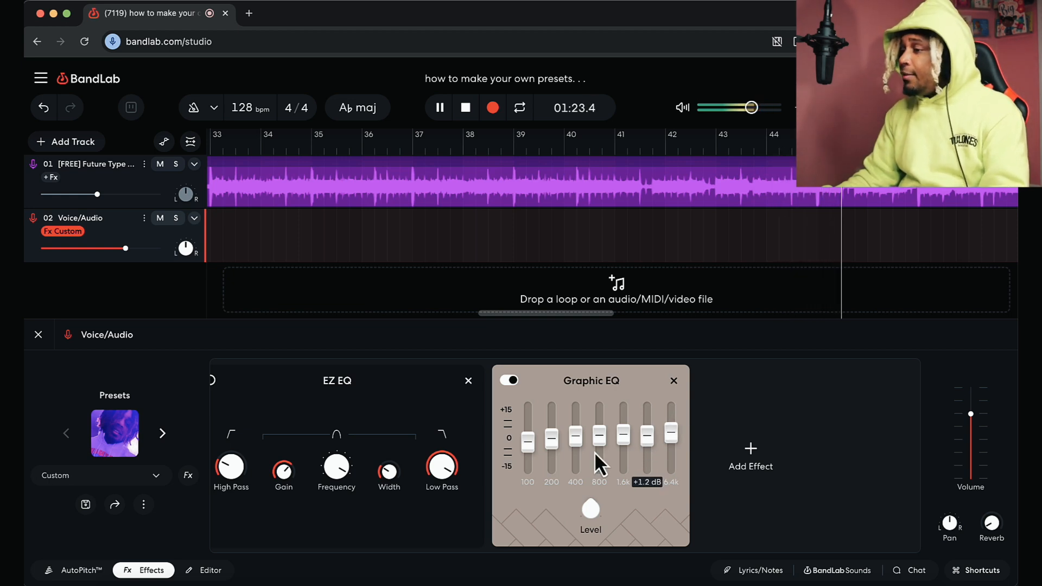
left_click_drag(528, 442, 583, 433)
scroll(532, 457, "left", 1)
left_click_drag(606, 435, 607, 427)
key("space")
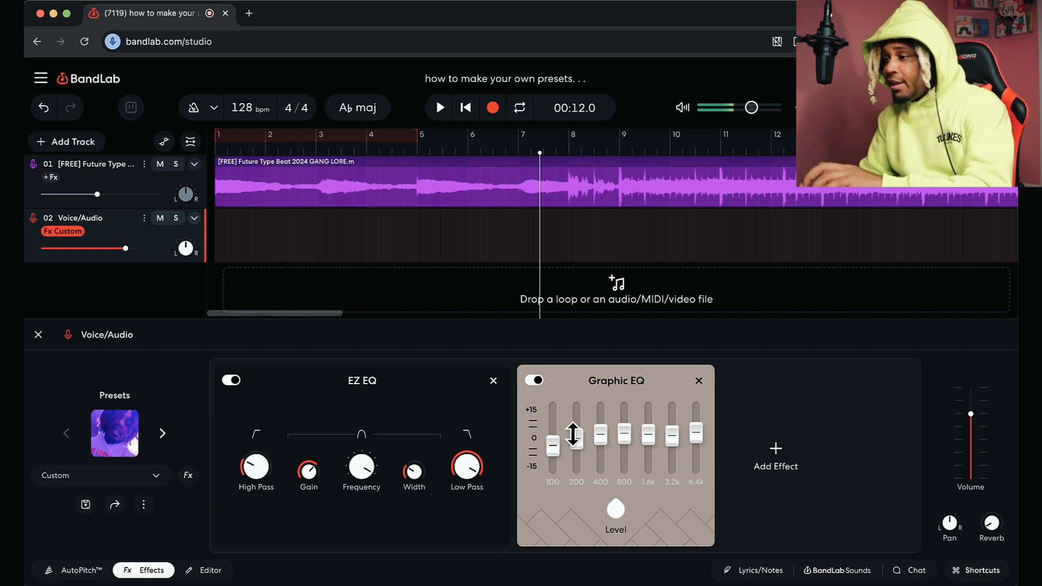
mouse_move(700, 437)
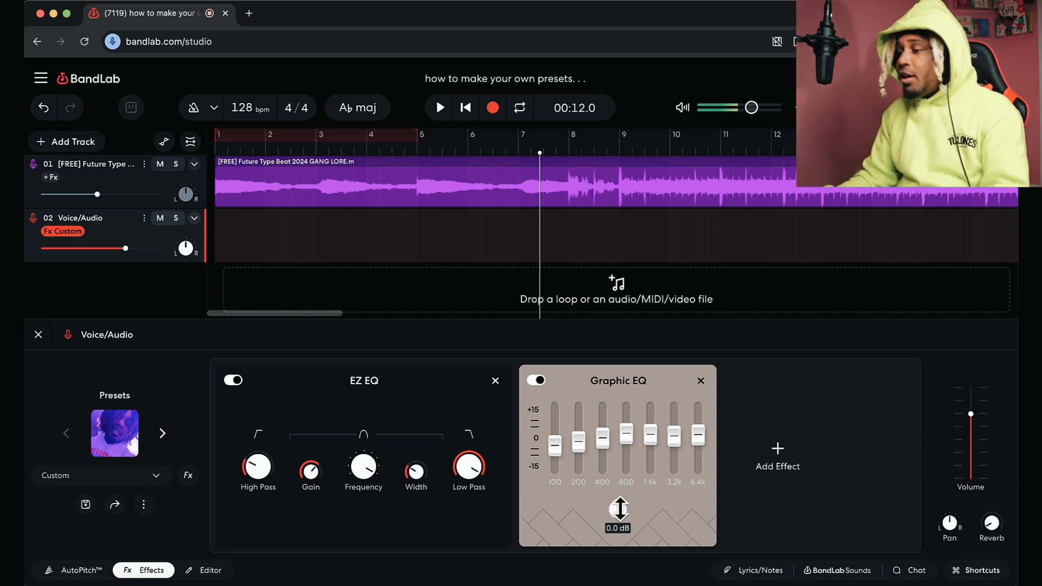
Search the effects for 76 and add the BL 1176 compressor after the Graphic EQ
left_click(781, 454)
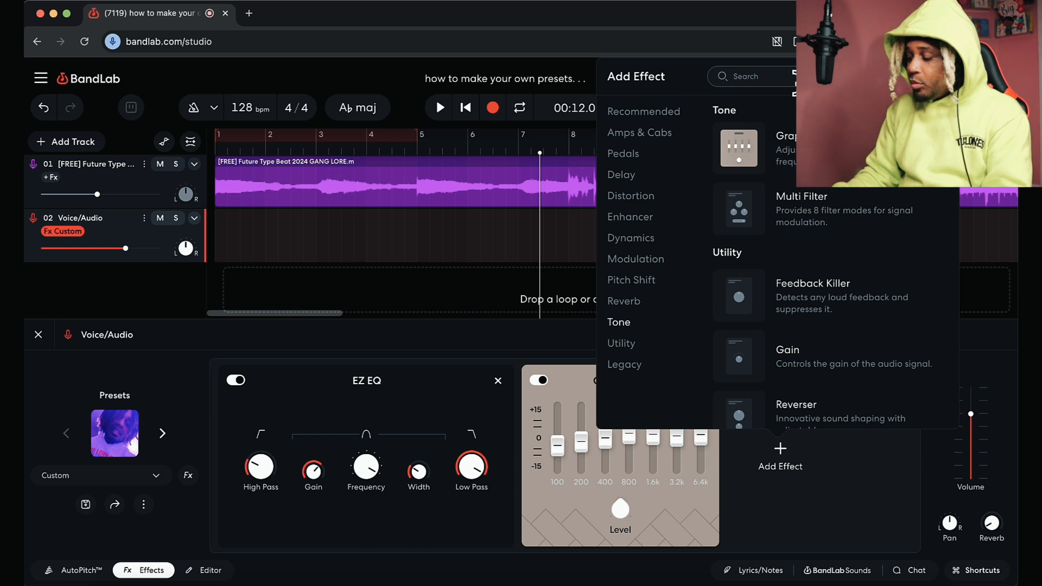
type("76")
left_click(760, 153)
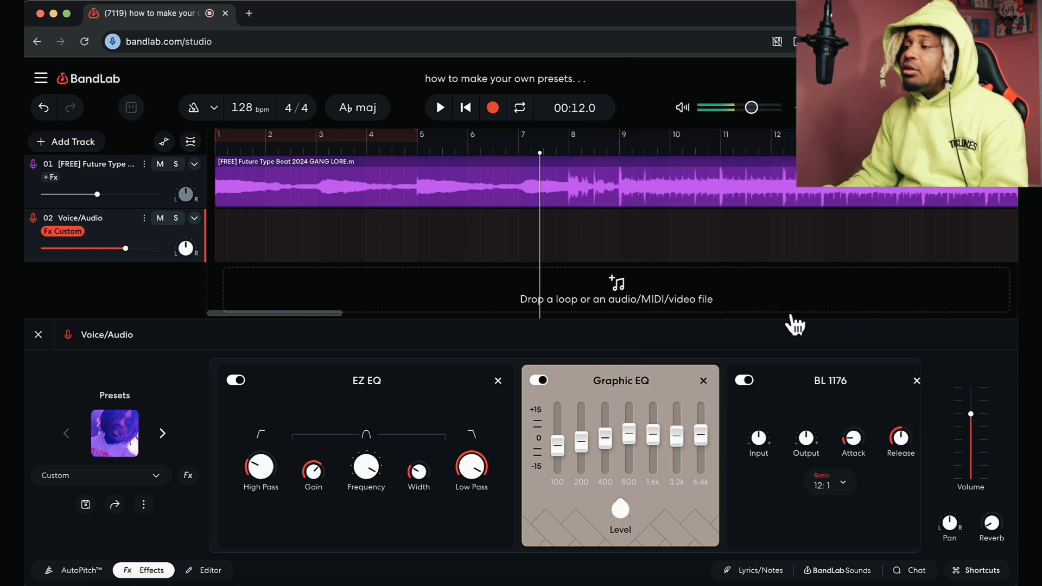
mouse_move(833, 510)
left_mouse_down()
mouse_move(809, 519)
mouse_move(835, 516)
left_mouse_up()
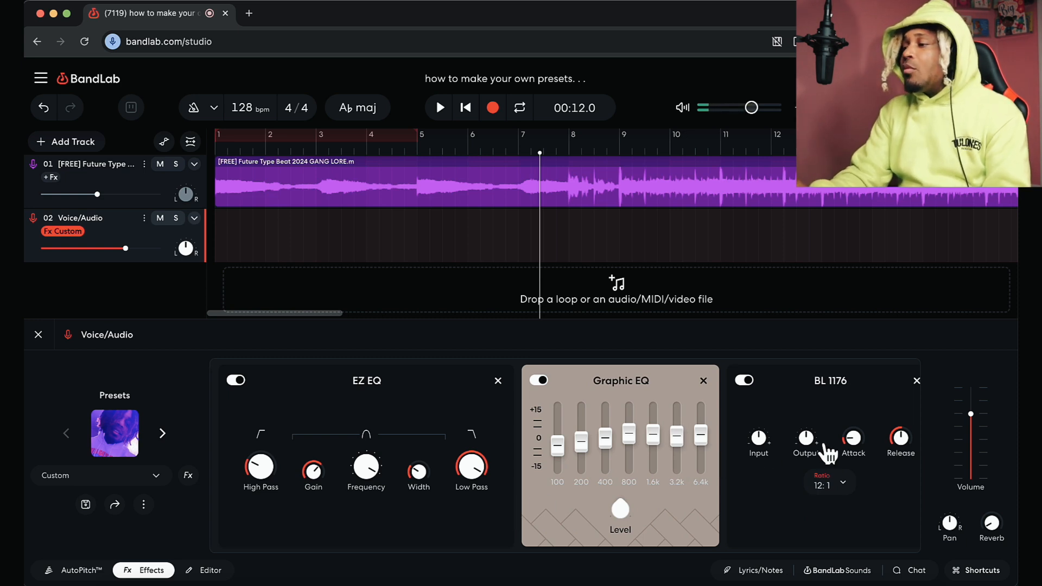
In BL 1176, choose the 4:1 ratio, lower Input, Attack and Release, and set Output to -0.2 dB
scroll(876, 546, "right", 5)
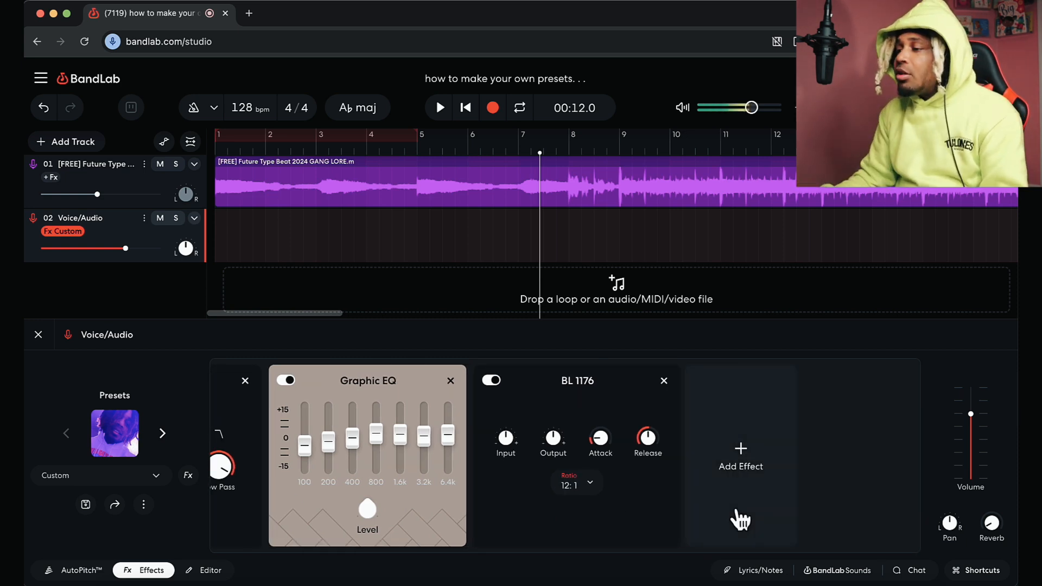
left_click(591, 483)
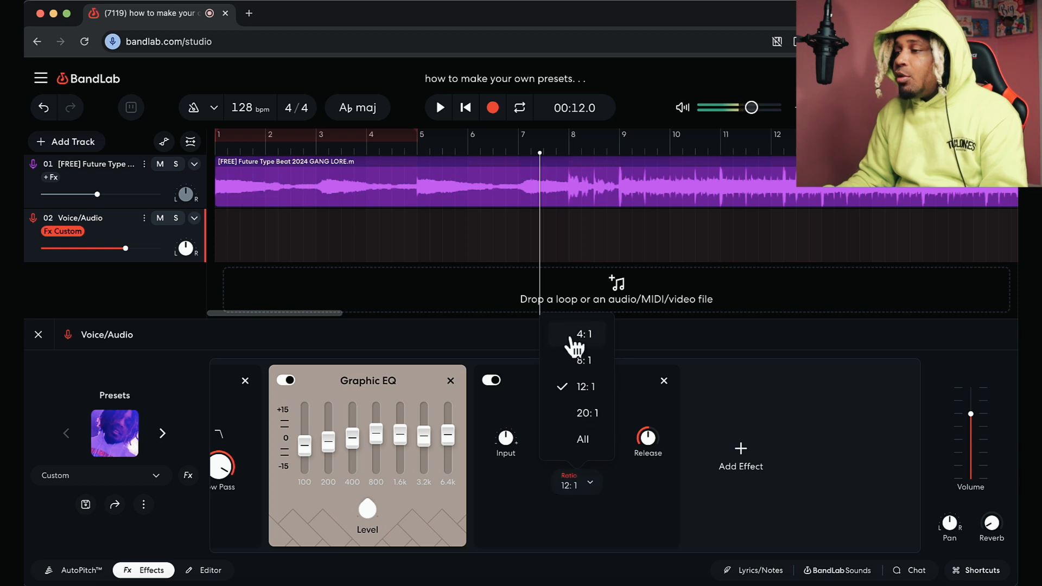
left_click(570, 338)
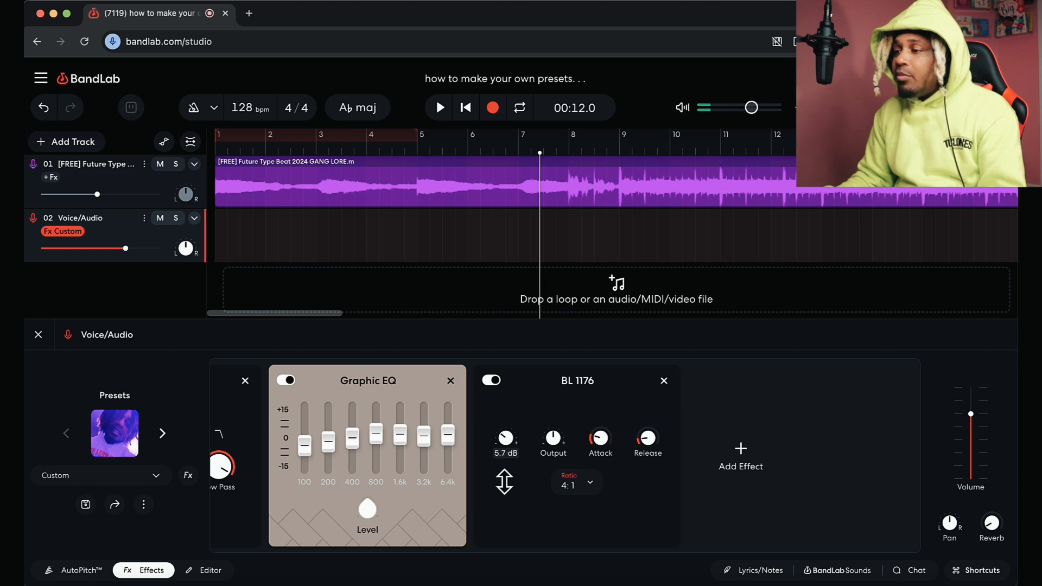
left_click_drag(565, 401, 557, 440)
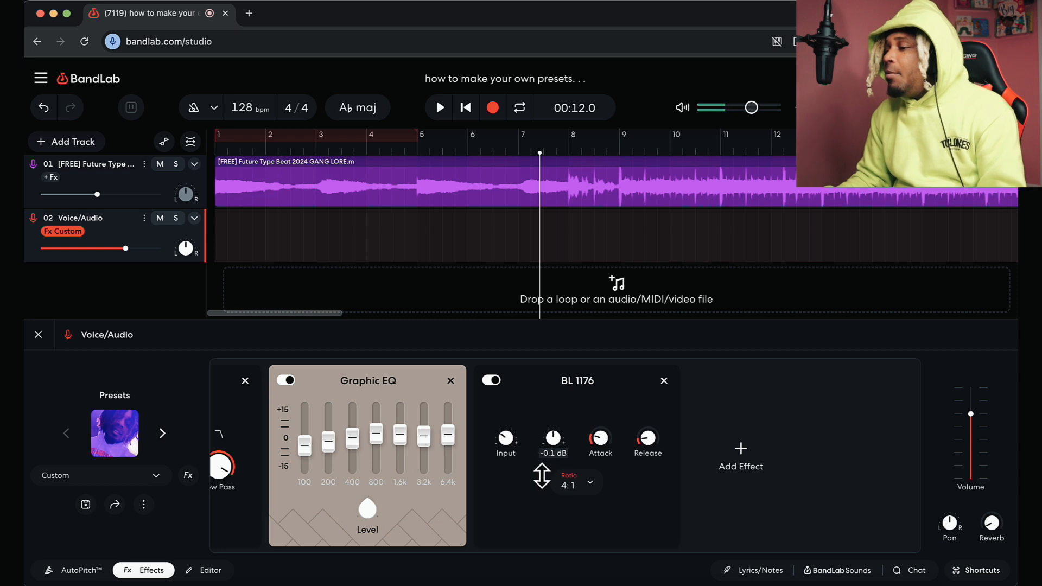
left_click_drag(543, 476, 543, 476)
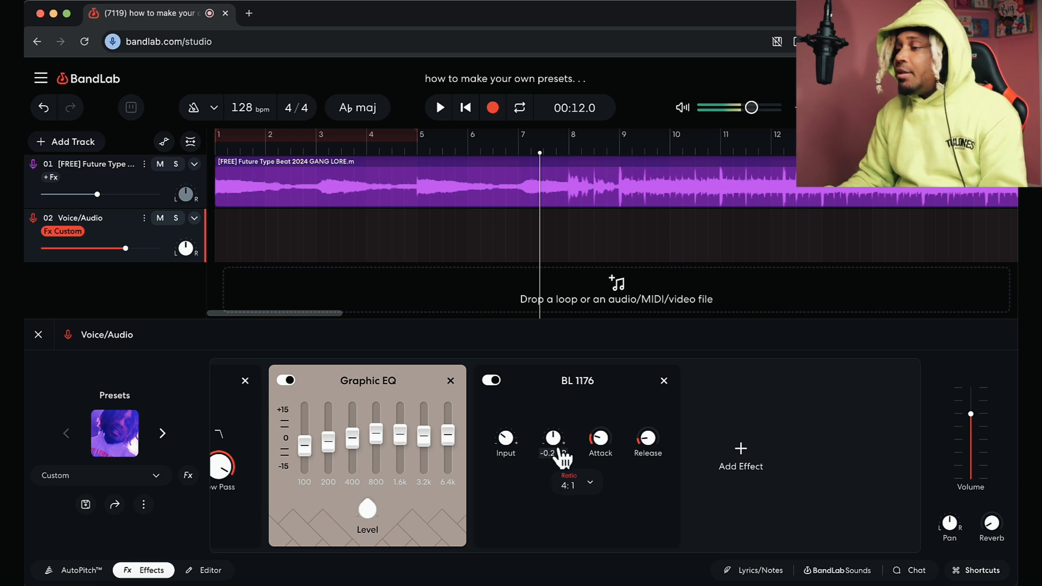
Search the effects for 2a and add the TecLab BA-2A compressor after BL 1176
left_click(740, 459)
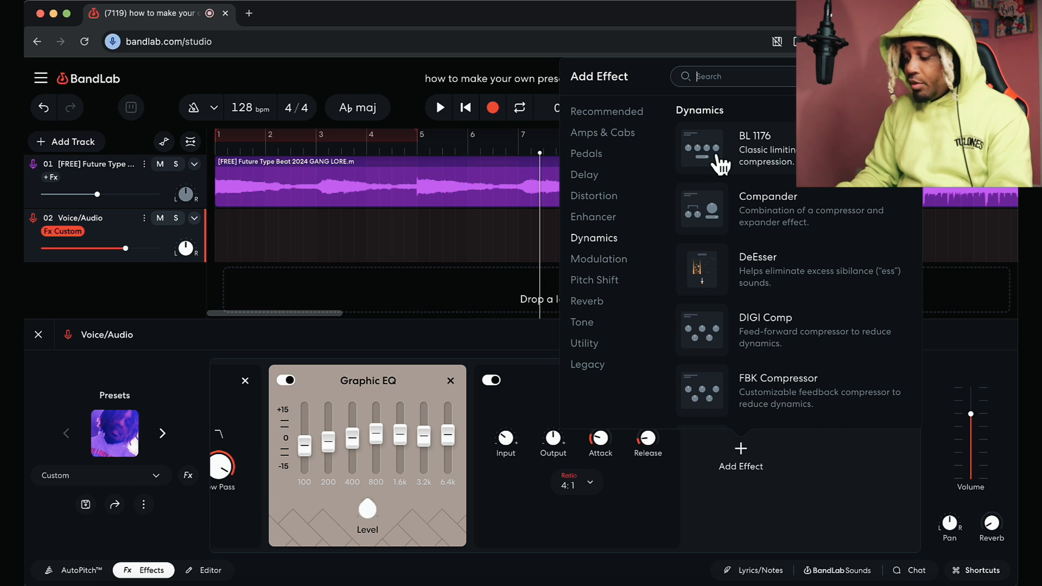
type("2a")
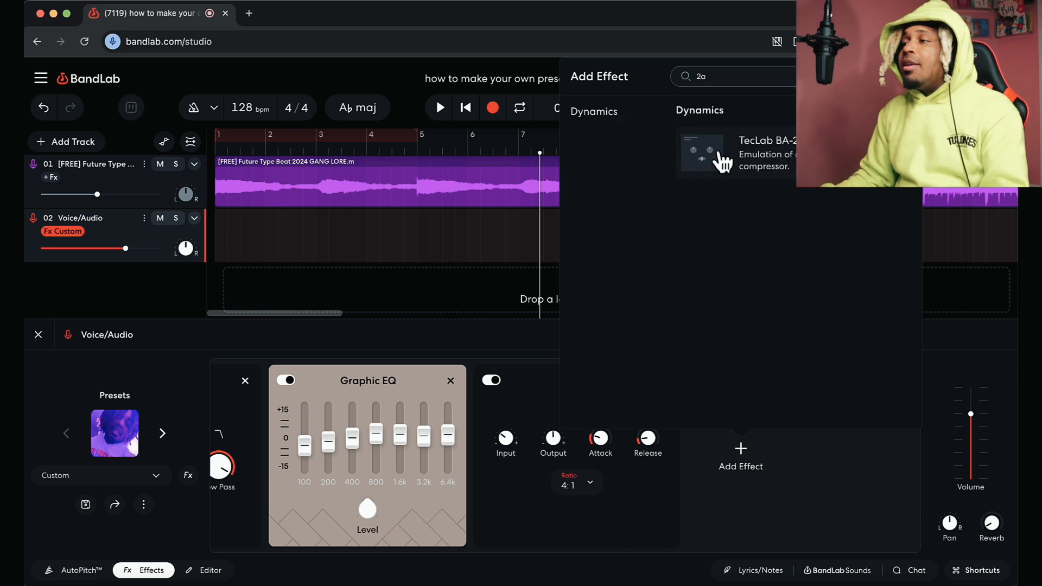
left_click(782, 162)
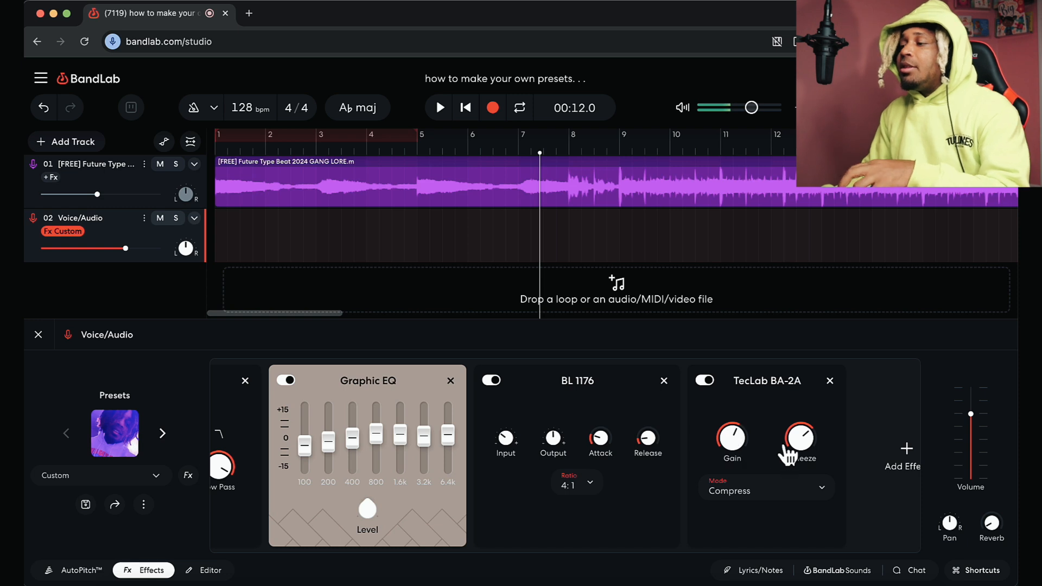
Keep TecLab BA-2A in Compress mode and turn its Gain and Squeeze down below the middle
left_click_drag(808, 371, 814, 382)
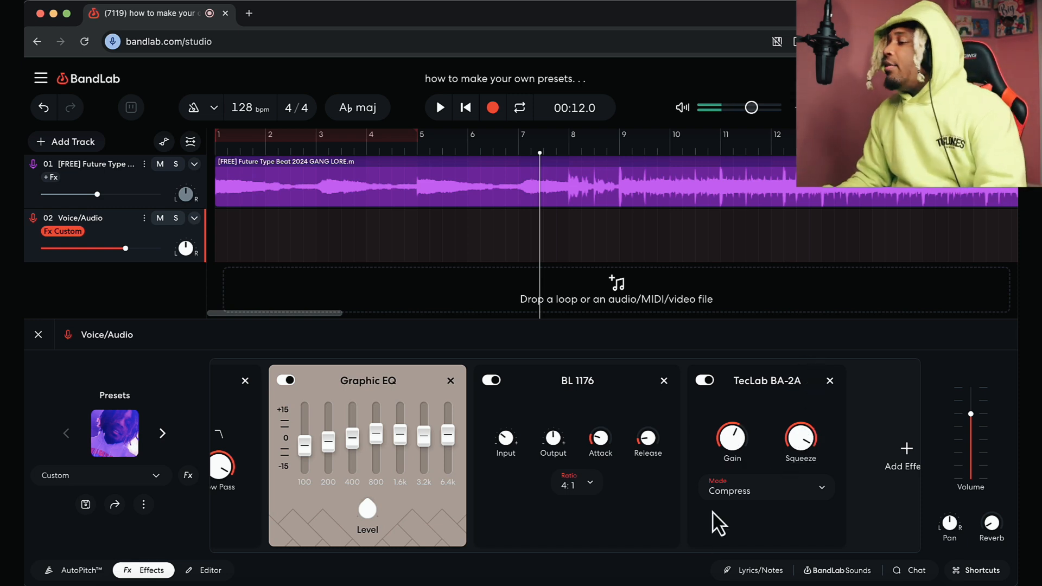
left_click(722, 492)
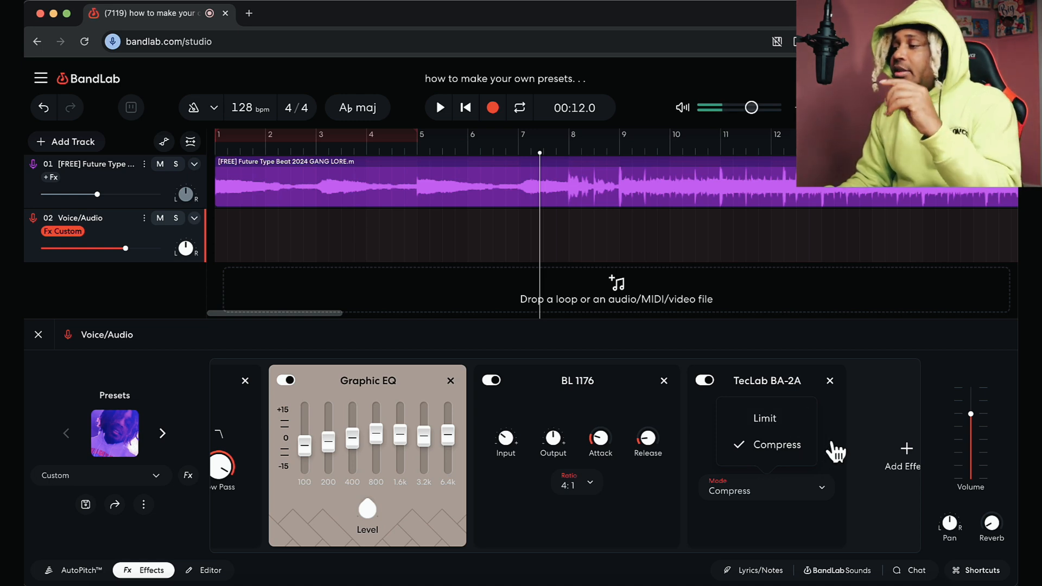
left_click(832, 445)
left_click_drag(782, 499, 778, 520)
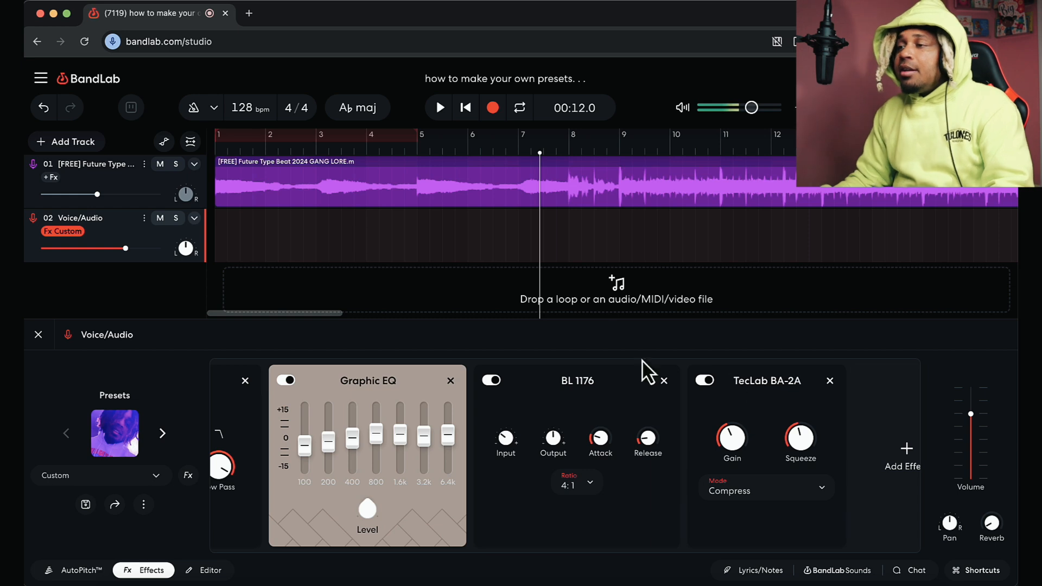
Start playback and raise the Graphic EQ's 100 Hz and 200 Hz bands to nearly flat
key("space")
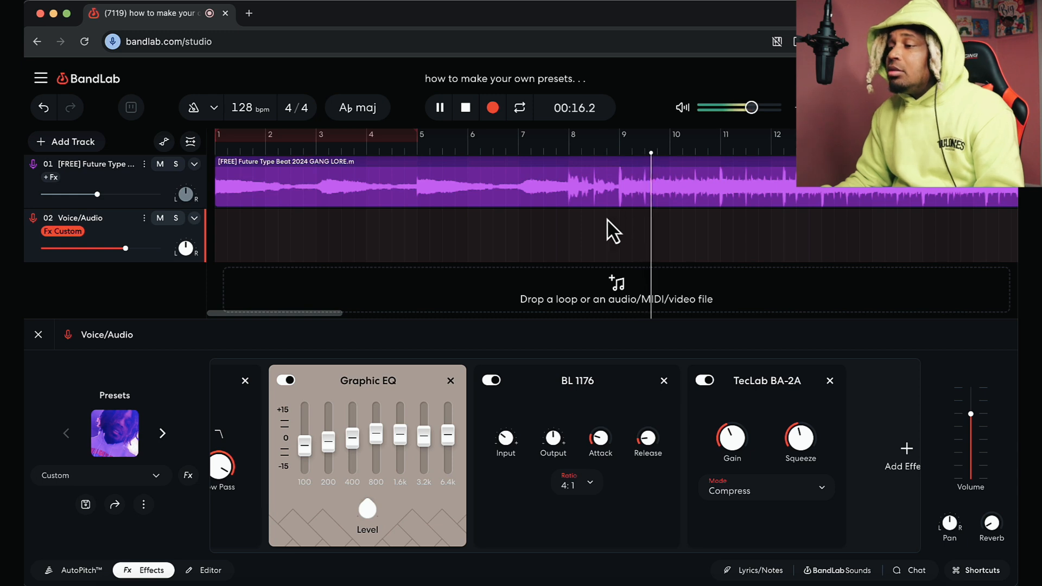
left_click_drag(373, 433, 331, 434)
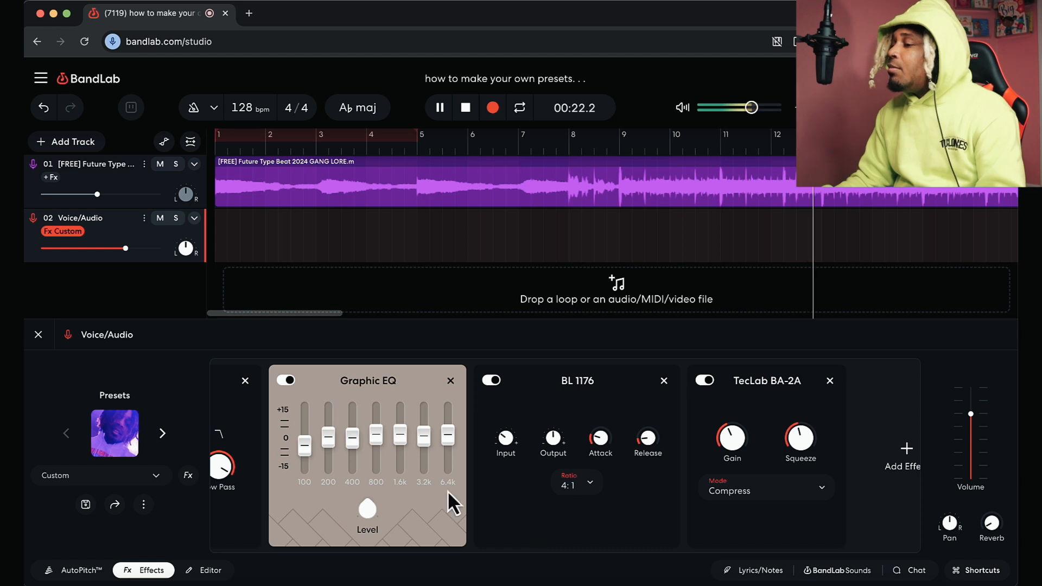
left_click_drag(308, 446, 307, 435)
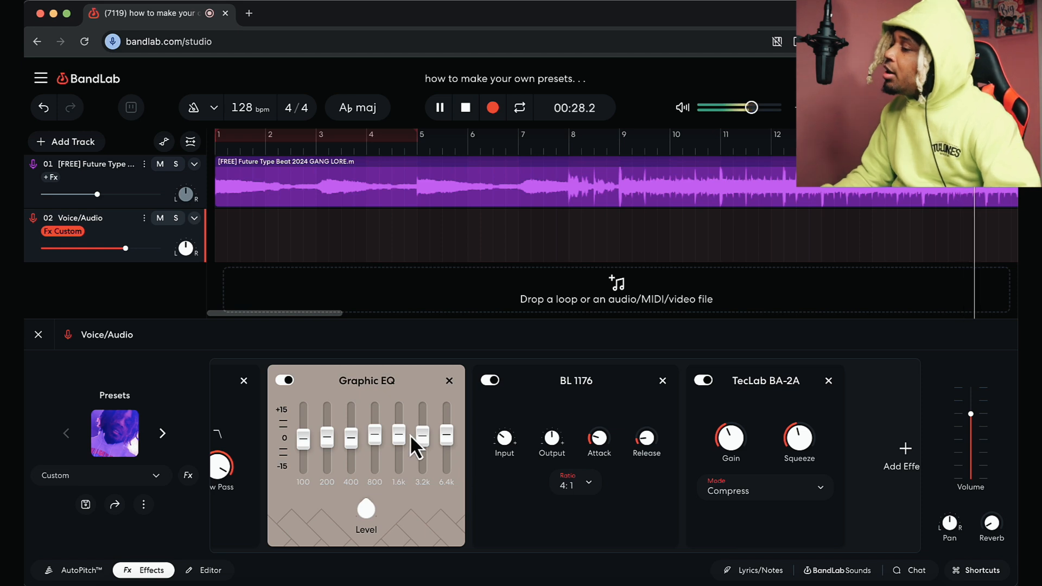
left_click_drag(422, 422, 423, 423)
mouse_move(801, 436)
left_mouse_down()
mouse_move(802, 399)
mouse_move(787, 447)
left_mouse_up()
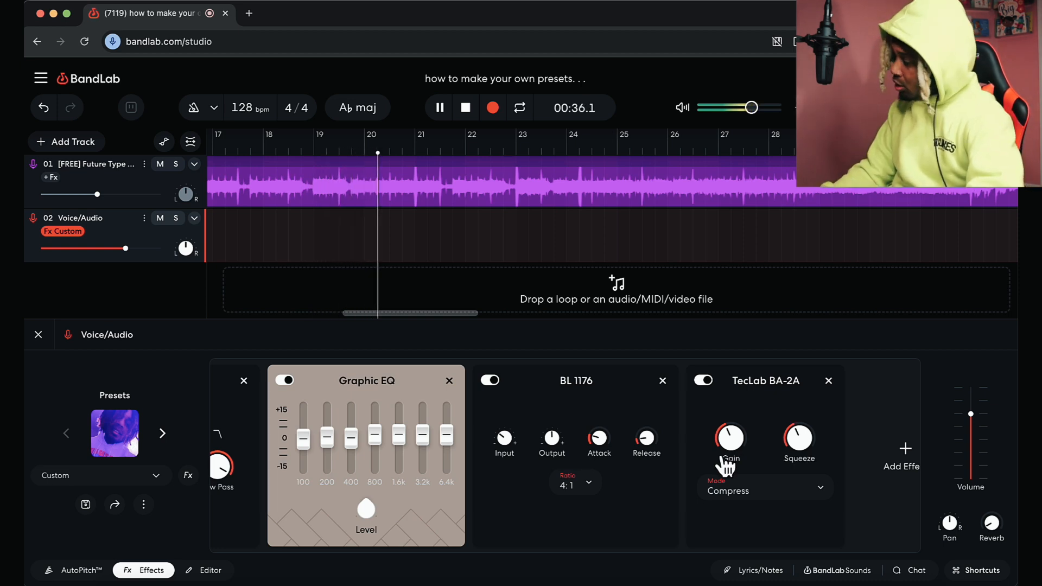
Search the effects for rev, add the Univerb reverb after TecLab BA-2A and set its Mix to 38%
left_click(902, 454)
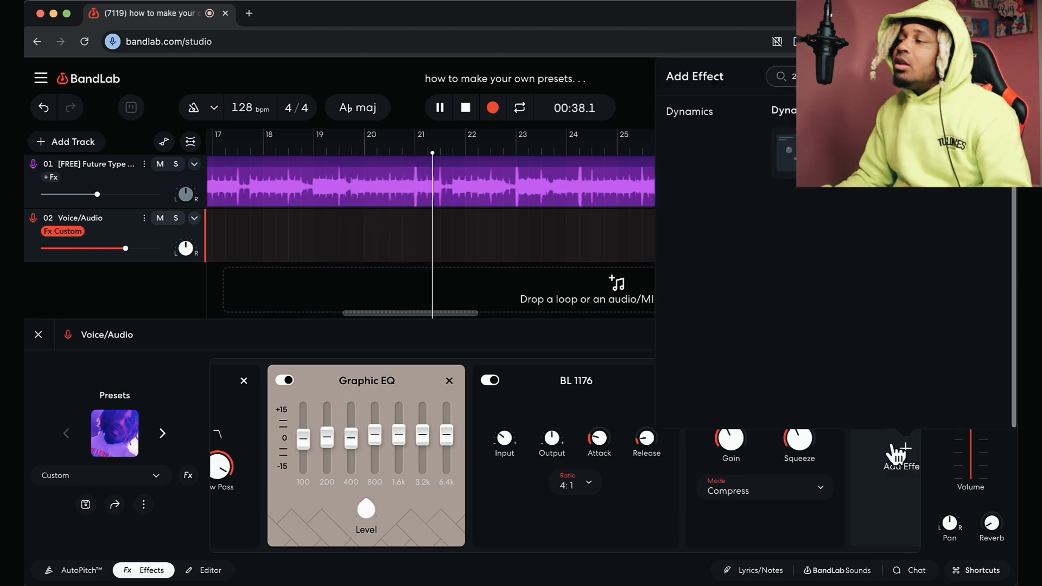
key("BackSpace")
type("re")
key("BackSpace")
key("BackSpace")
type("rev")
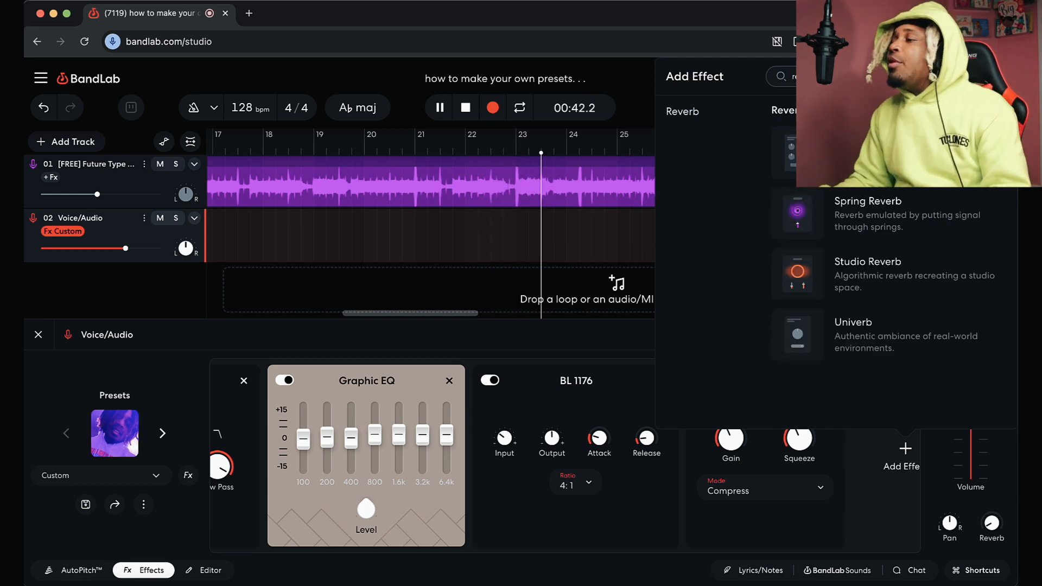
left_click(924, 338)
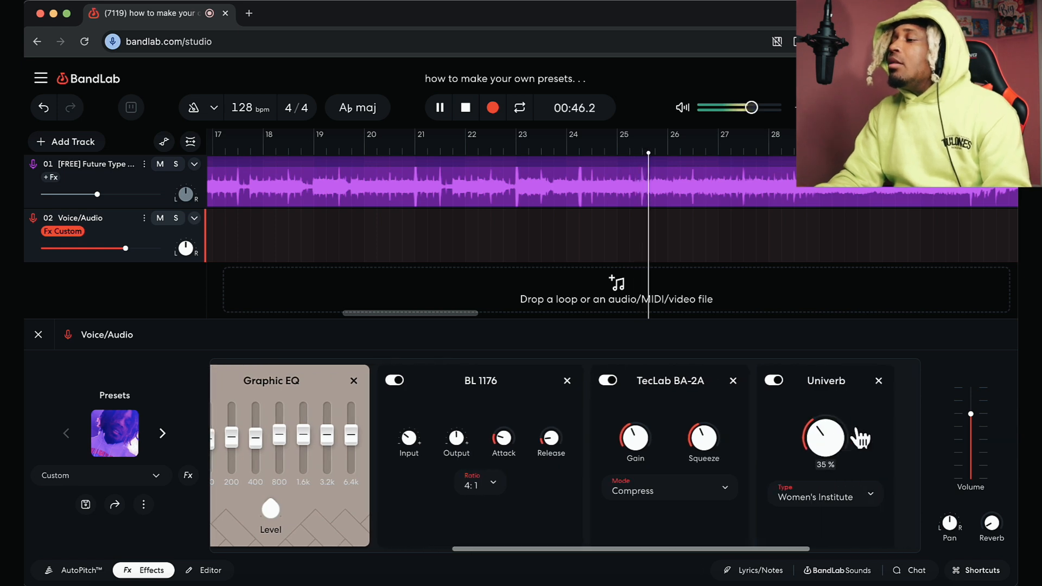
left_click_drag(733, 438, 741, 400)
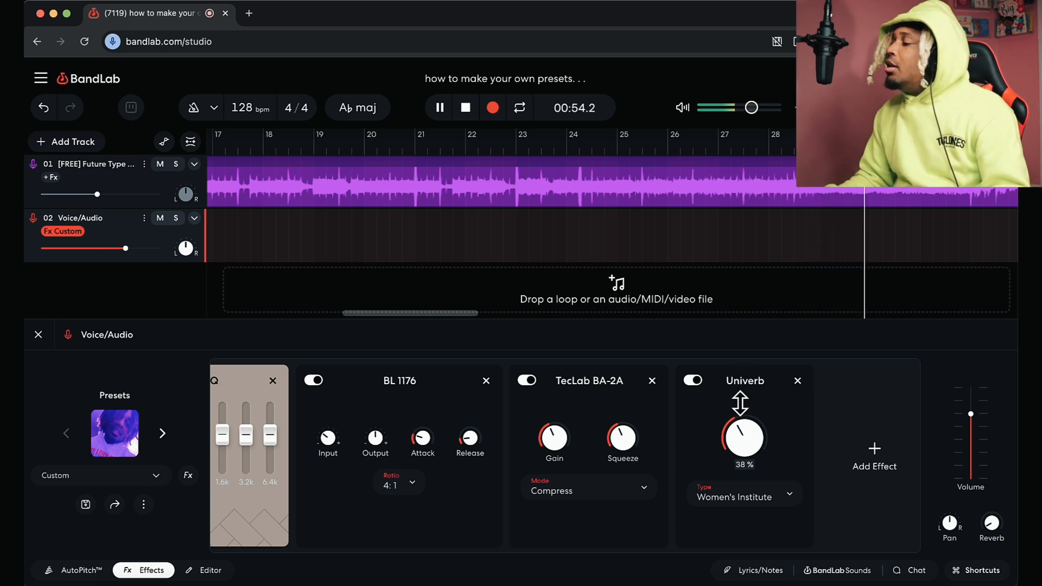
Clear the effect search and add Filter Echo + from the Delay category after Univerb
left_click(876, 453)
key("BackSpace")
key("BackSpace")
key("BackSpace")
key("BackSpace")
key("BackSpace")
key("BackSpace")
type("de")
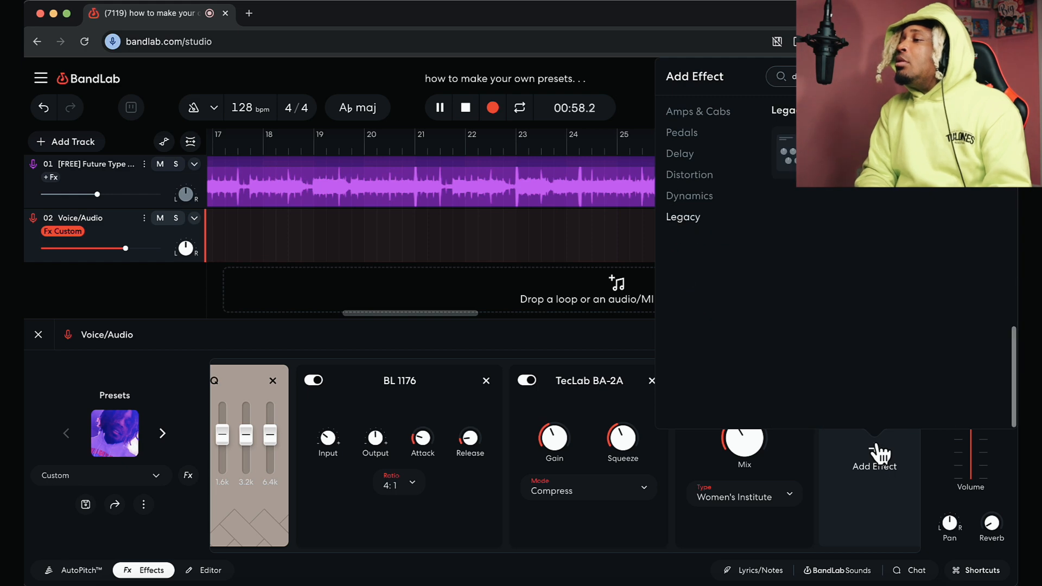
key("BackSpace")
key("BackSpace")
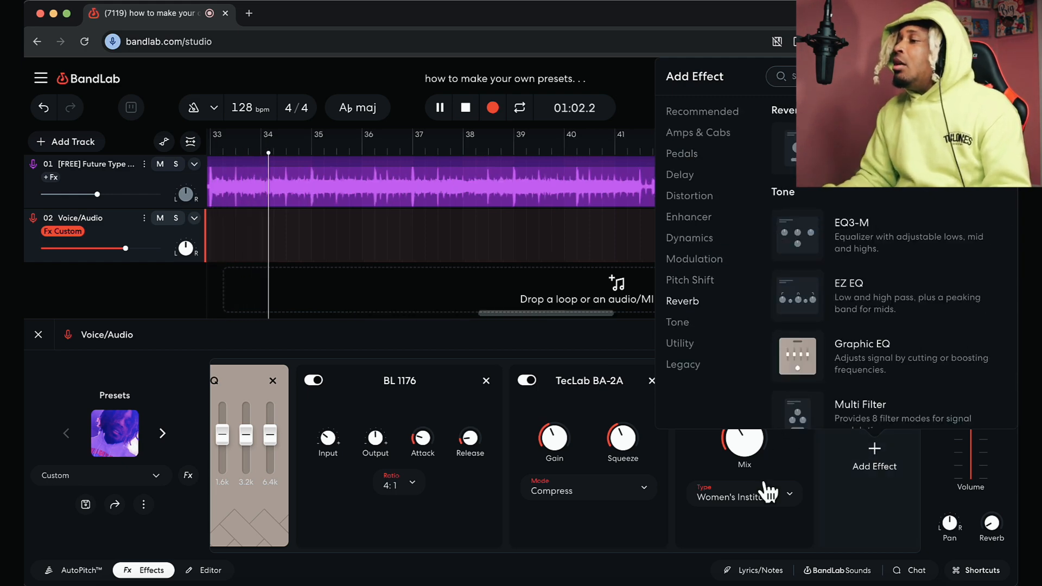
scroll(686, 181, "up", 3)
left_click(685, 176)
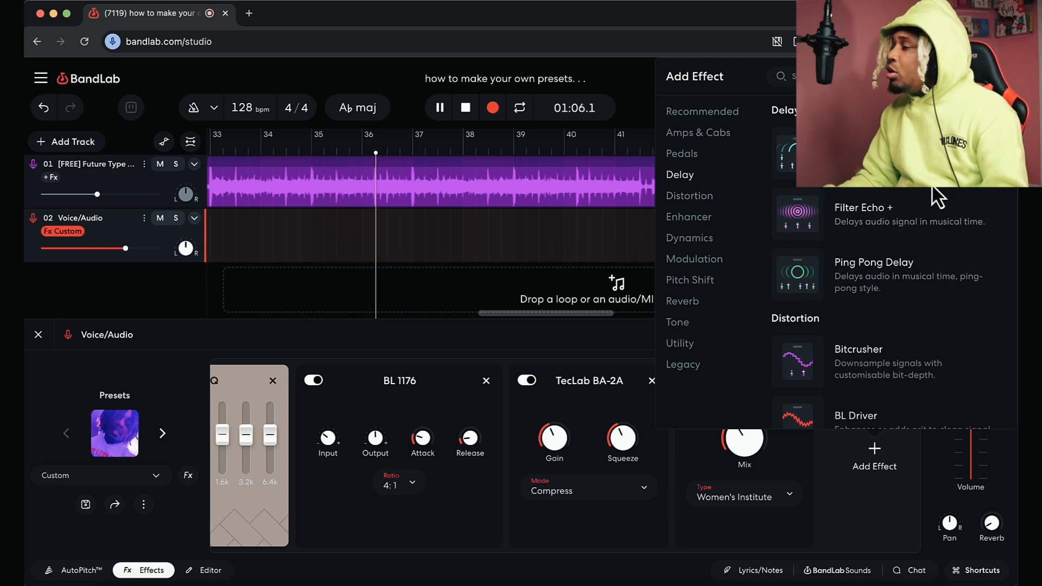
left_click(923, 218)
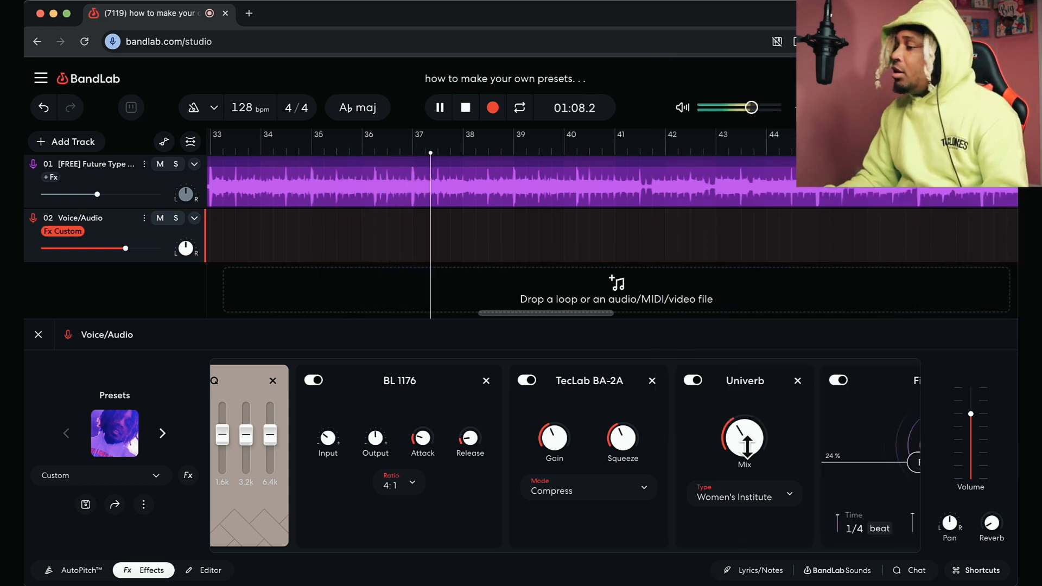
Set the Mix to about 19% on both Univerb and Filter Echo +
mouse_move(747, 438)
left_mouse_down()
mouse_move(749, 461)
mouse_move(736, 442)
left_mouse_up()
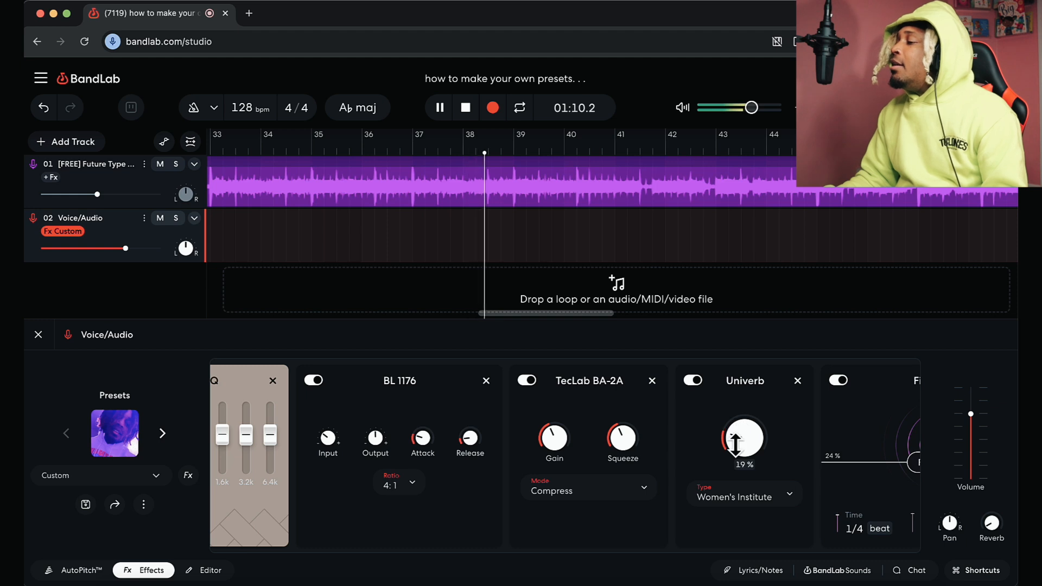
scroll(793, 459, "right", 2)
scroll(793, 459, "right", 2)
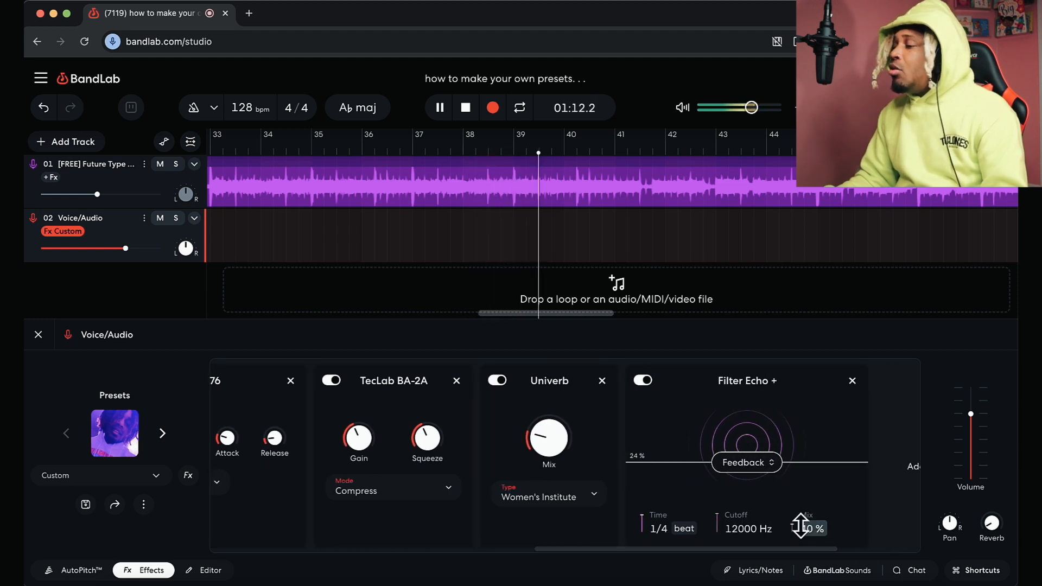
left_click_drag(804, 534, 804, 541)
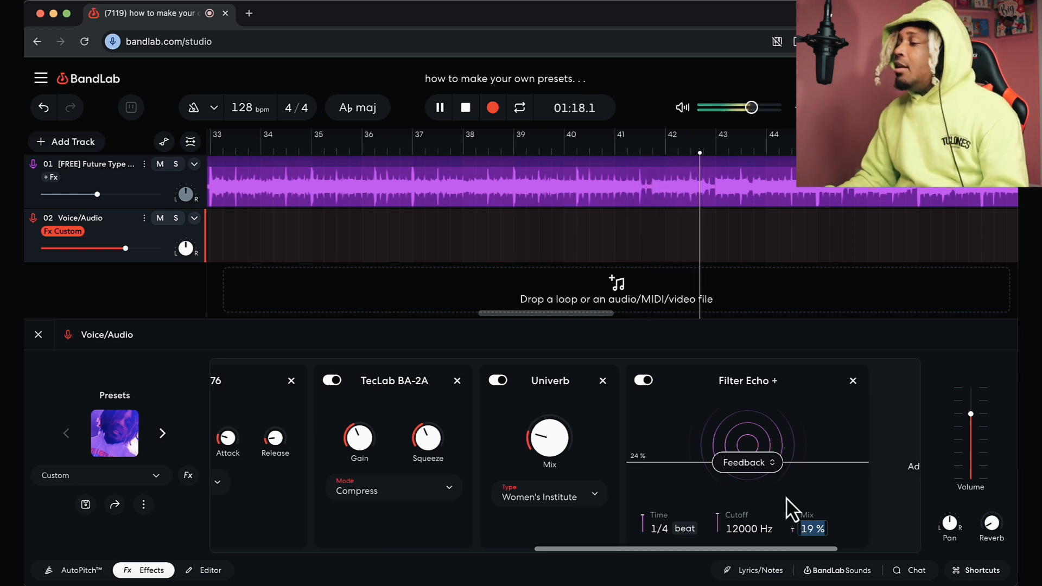
Bypass the Graphic EQ and re-enable it to compare the vocal sound with and without it
scroll(658, 432, "left", 10)
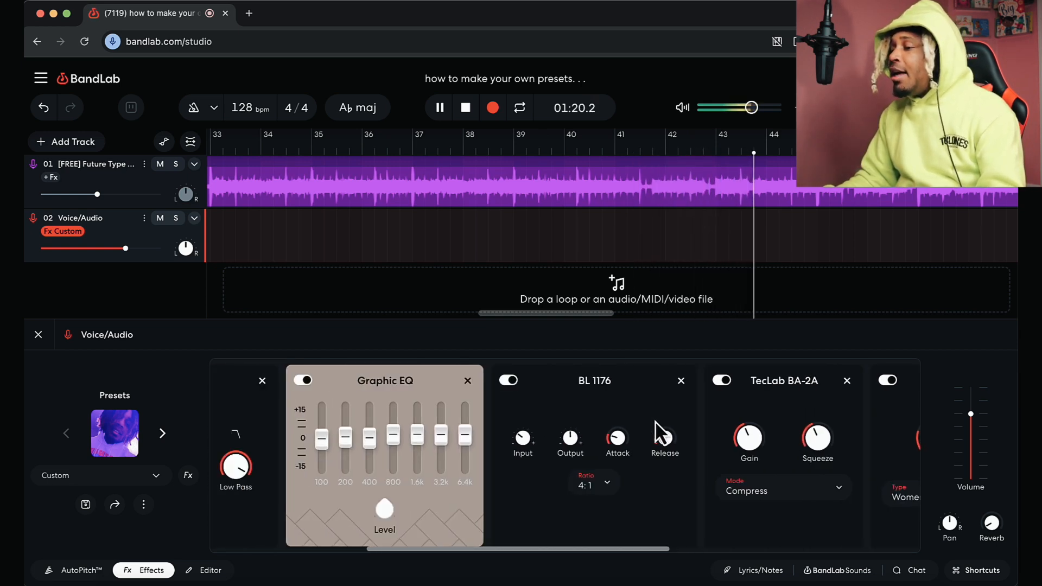
mouse_move(384, 480)
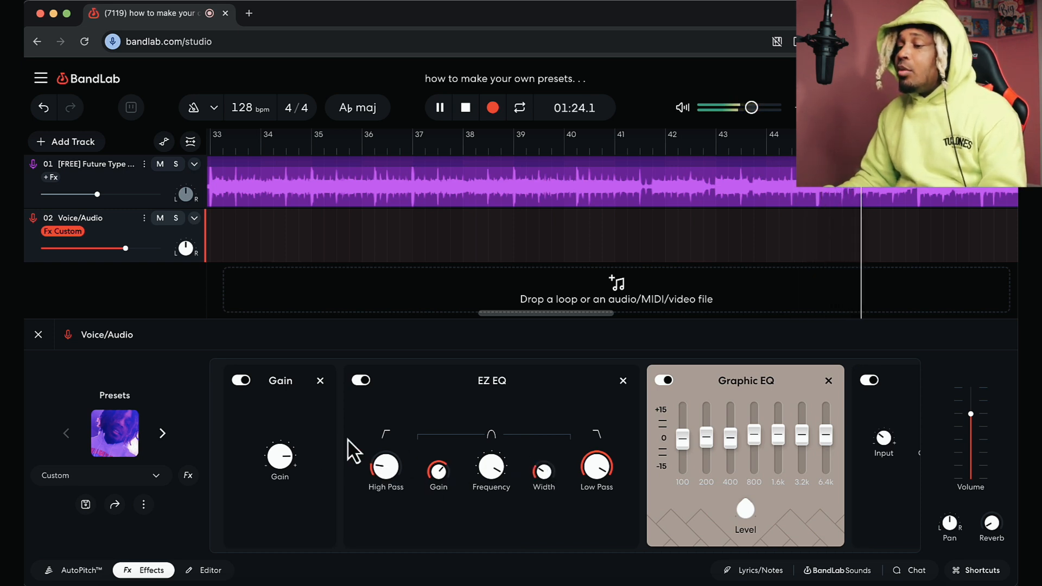
mouse_move(281, 455)
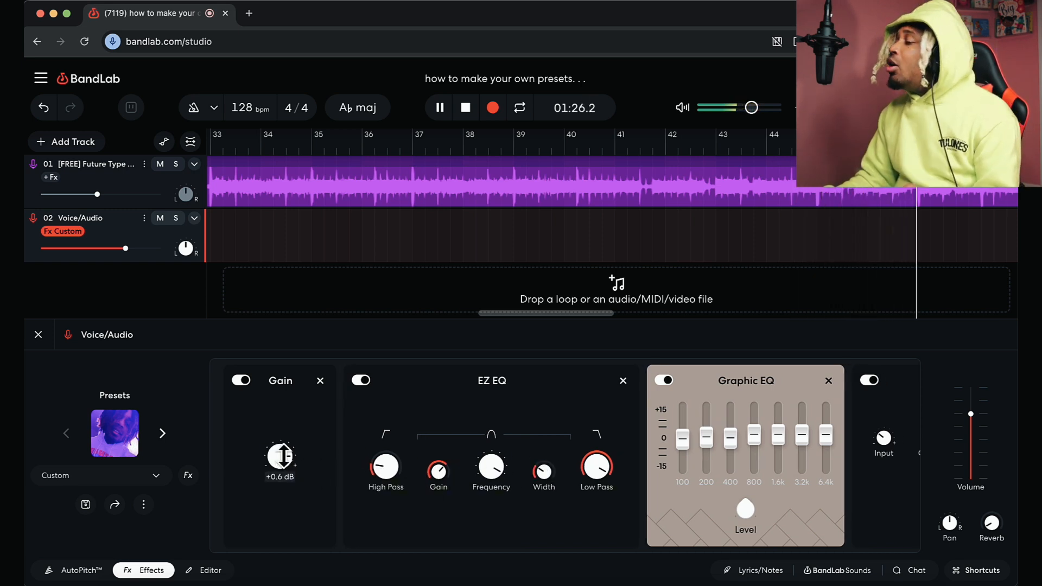
left_click(664, 381)
left_click(664, 381)
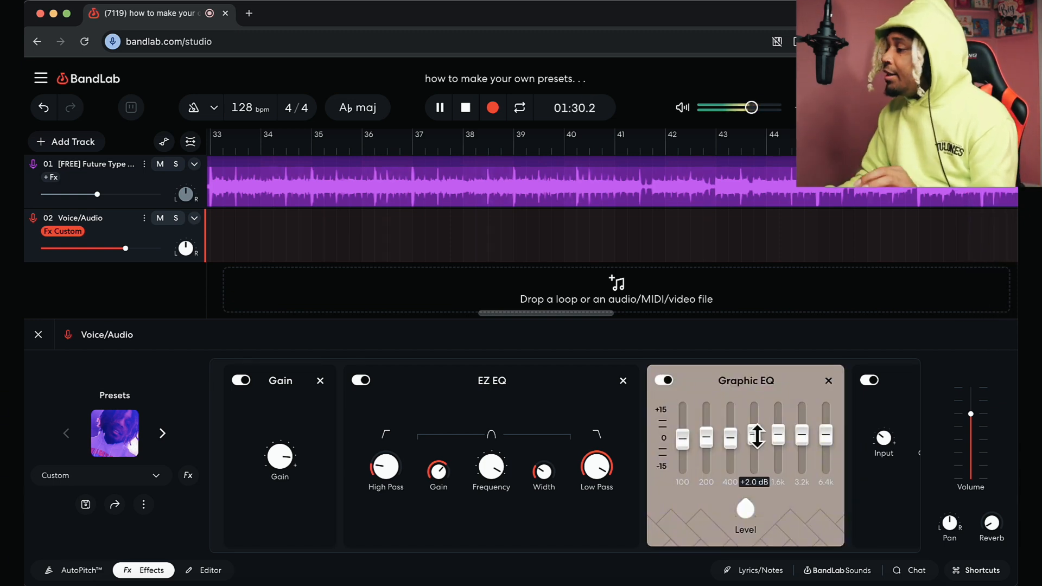
In the Graphic EQ, boost 800 Hz, 1.6k and 3.2k slightly, and cut 6.4k and 100 Hz to about -15 dB
mouse_move(778, 433)
left_click_drag(778, 433, 802, 448)
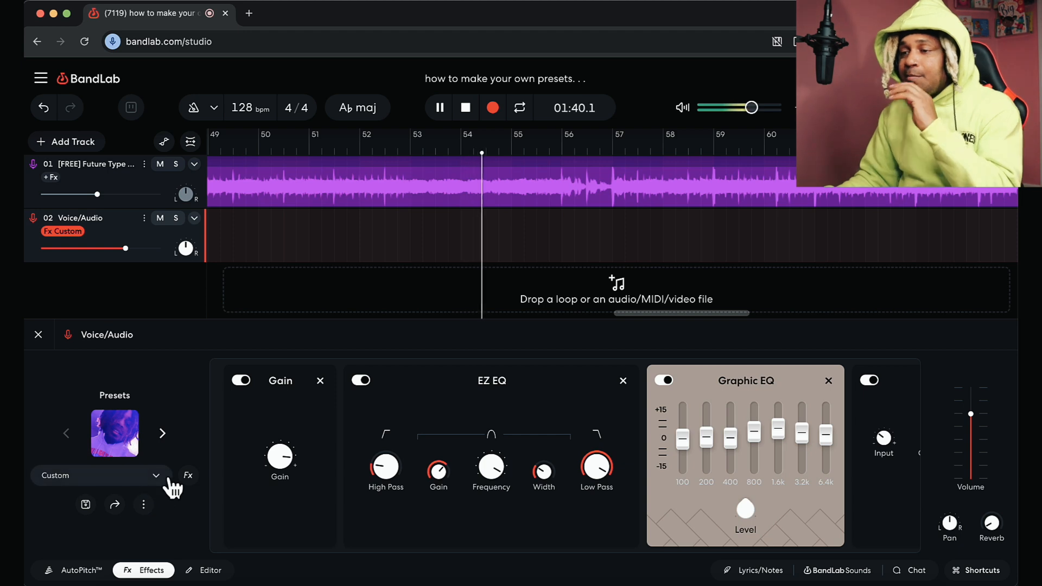
left_click_drag(825, 435, 807, 558)
left_click_drag(682, 437, 677, 524)
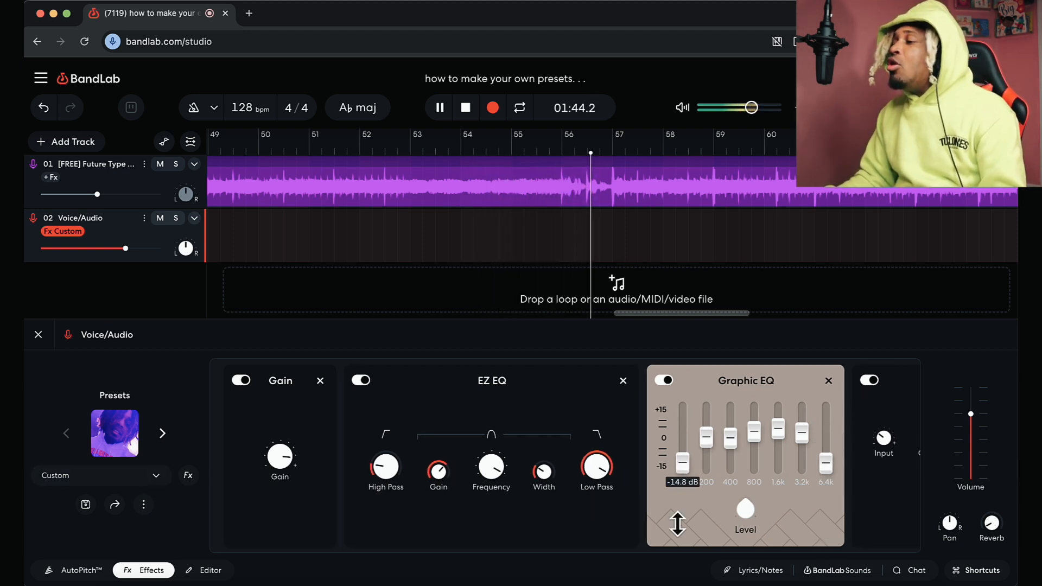
In the Graphic EQ, cut the 200 Hz band to about -15 dB and lower the 400 Hz band slightly
left_click_drag(706, 437, 709, 547)
mouse_move(730, 438)
left_mouse_down()
mouse_move(730, 459)
mouse_move(730, 422)
mouse_move(742, 453)
left_mouse_up()
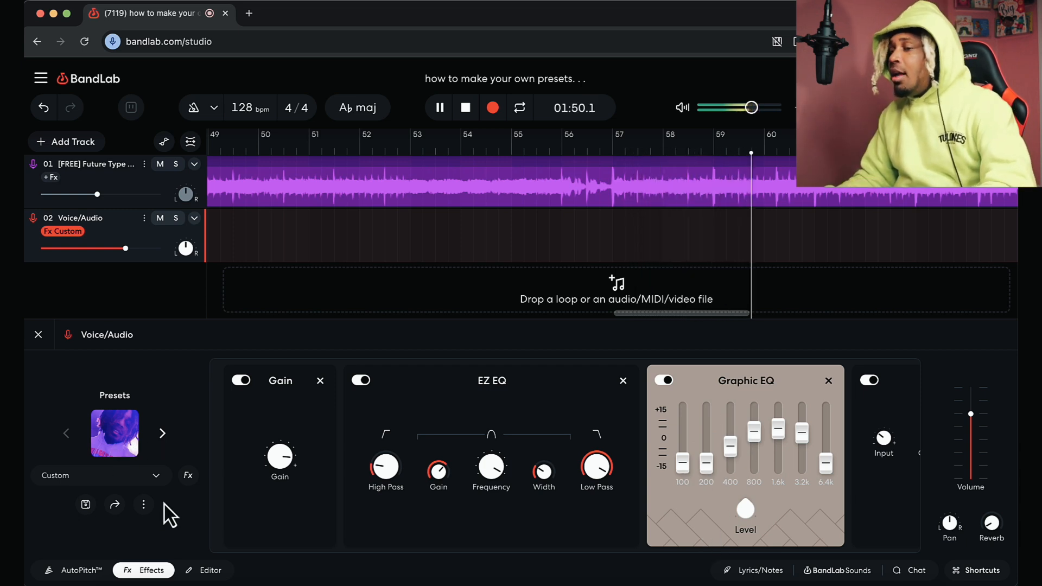
Save the vocal effect chain as a preset named MELODIC LOFI SKY
left_click(85, 504)
double_click(138, 349)
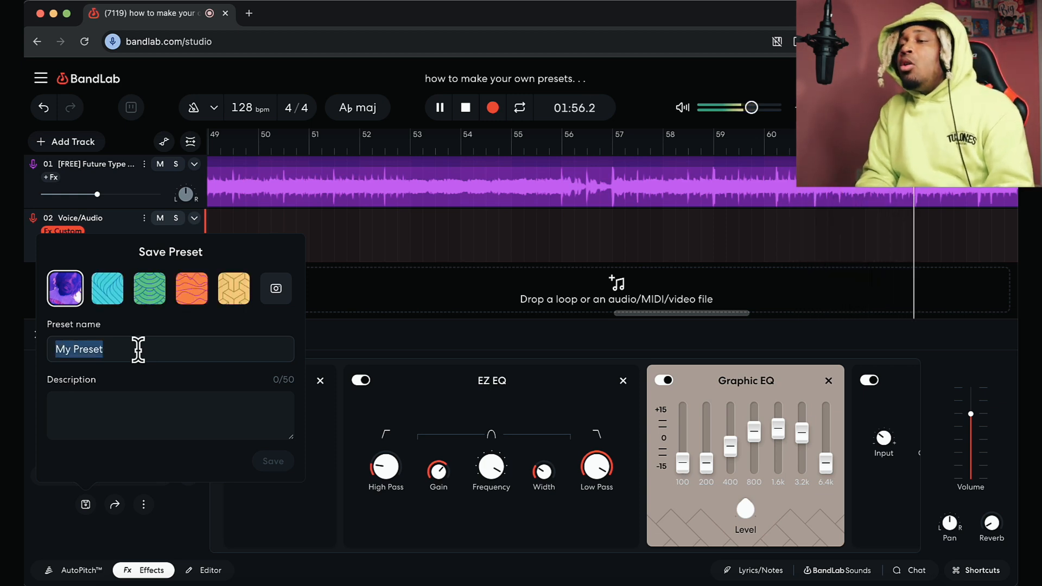
type("MELODIC LOFI SKY")
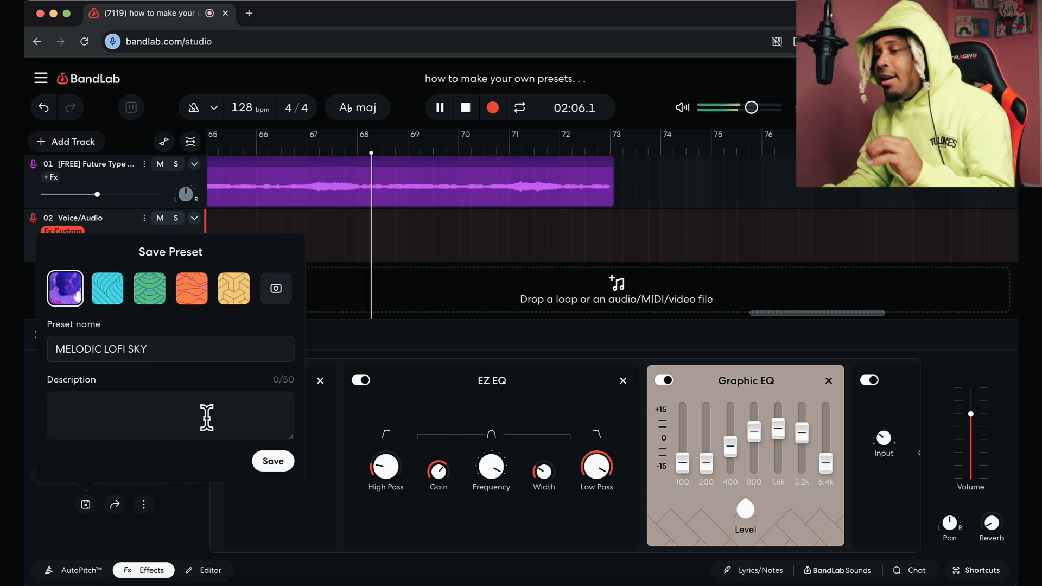
left_click(271, 462)
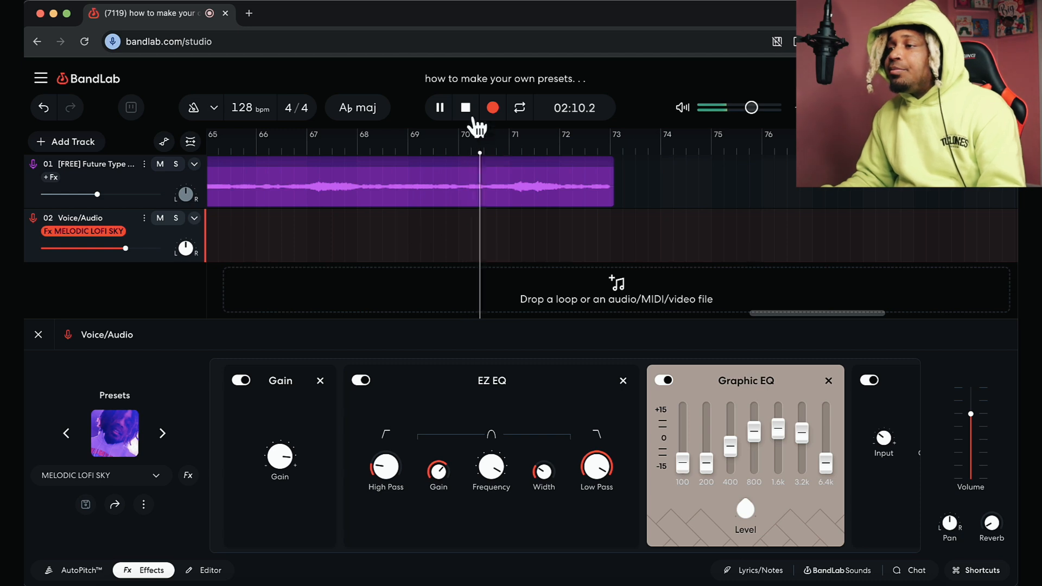
Restart playback from the beginning and reset all seven Graphic EQ bands to 0 dB
left_click(466, 108)
key("space")
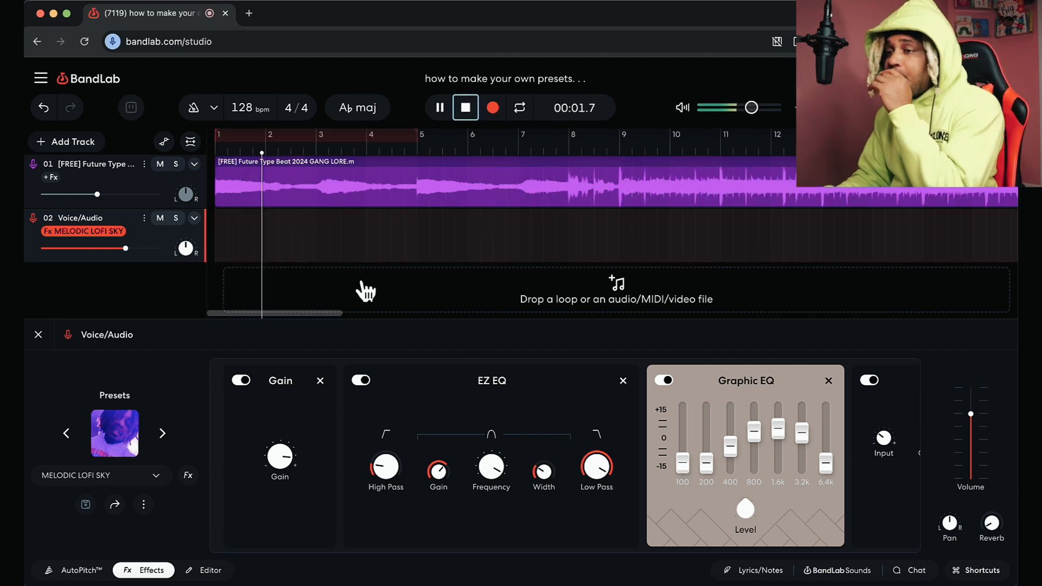
scroll(662, 521, "right", 3)
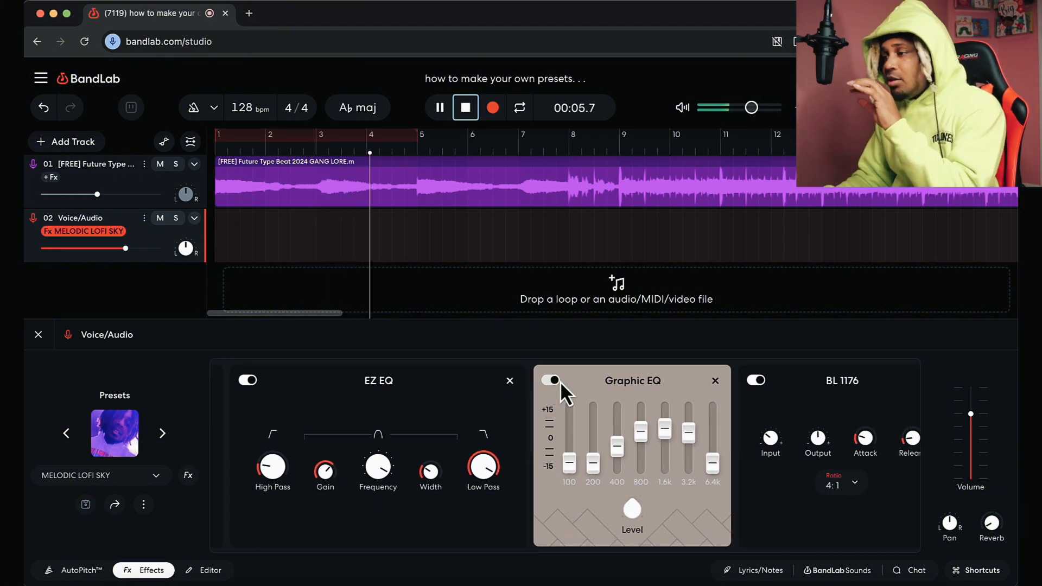
double_click(587, 462)
double_click(570, 459)
double_click(617, 445)
double_click(640, 433)
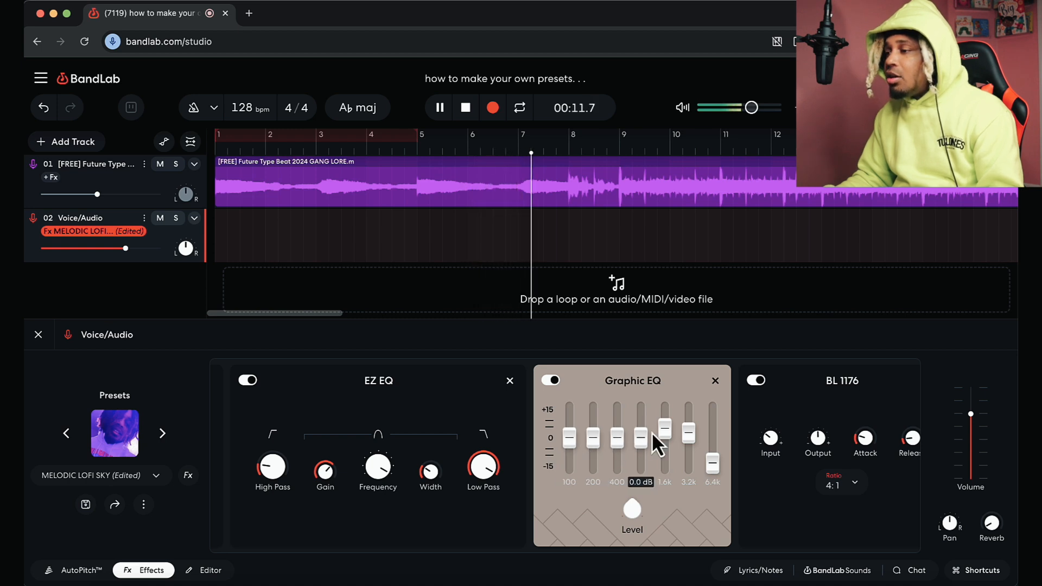
double_click(662, 430)
double_click(688, 432)
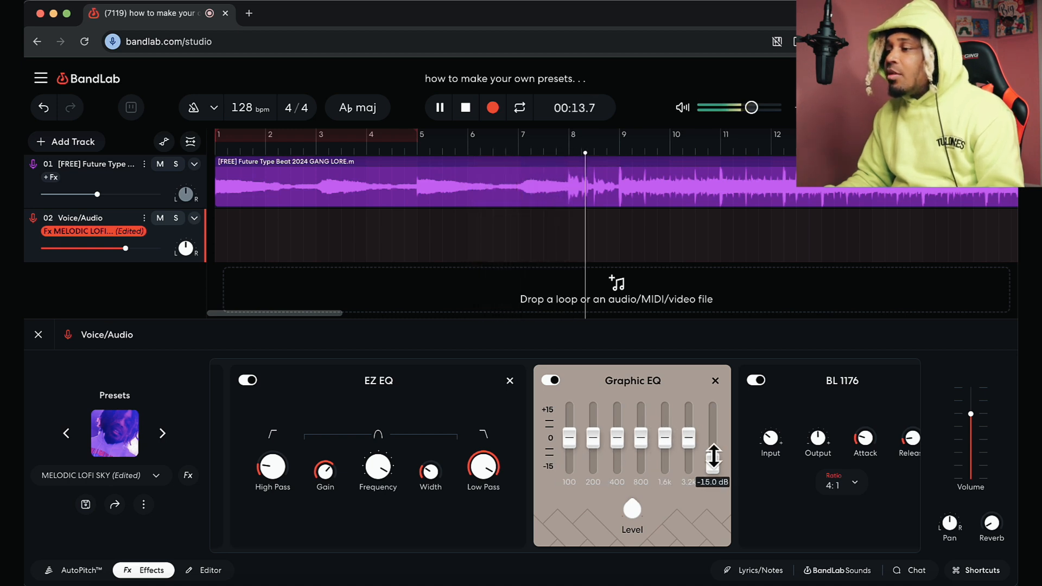
double_click(713, 460)
Bypass the EZ EQ, then boost the Graphic EQ's 3.2k band slightly and raise its Level to about +3.3 dB
left_click(248, 380)
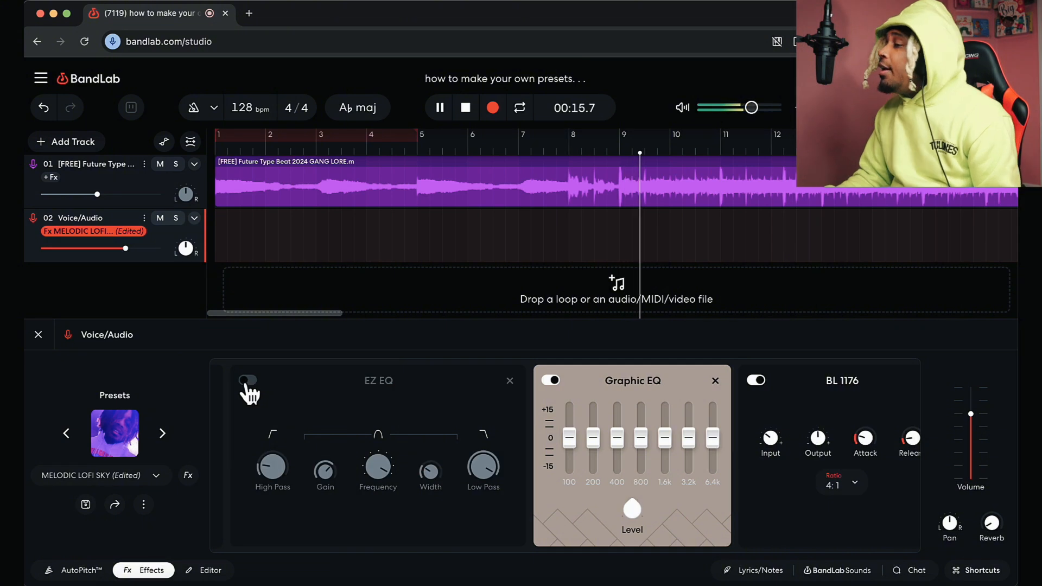
mouse_move(688, 437)
left_mouse_down()
mouse_move(687, 372)
mouse_move(687, 427)
mouse_move(686, 417)
left_mouse_up()
left_click_drag(624, 506, 637, 487)
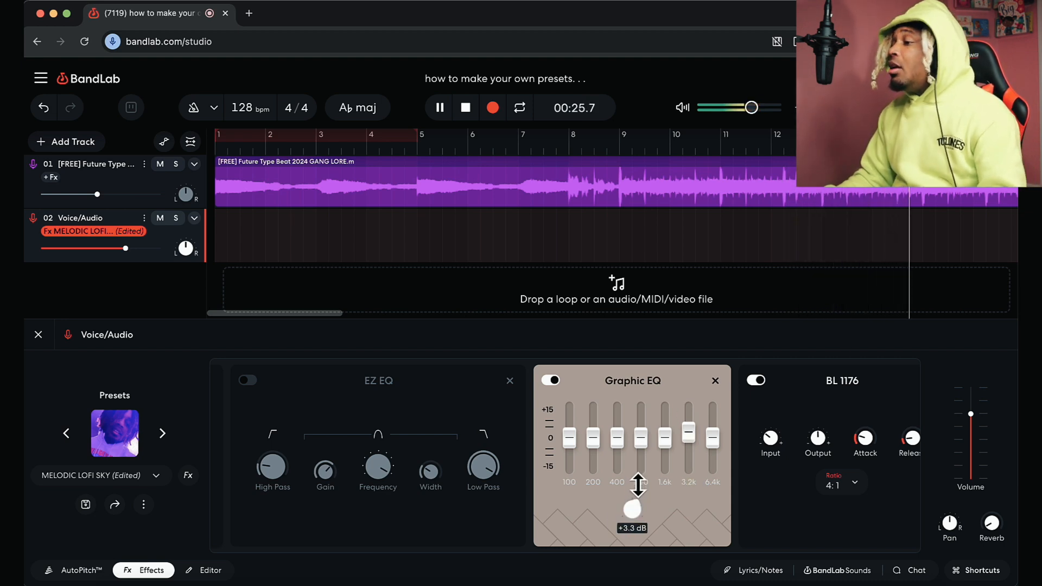
left_click_drag(637, 487, 638, 485)
Lower the Univerb Mix slightly and set the Filter Echo + Feedback to 12%
scroll(737, 516, "right", 6)
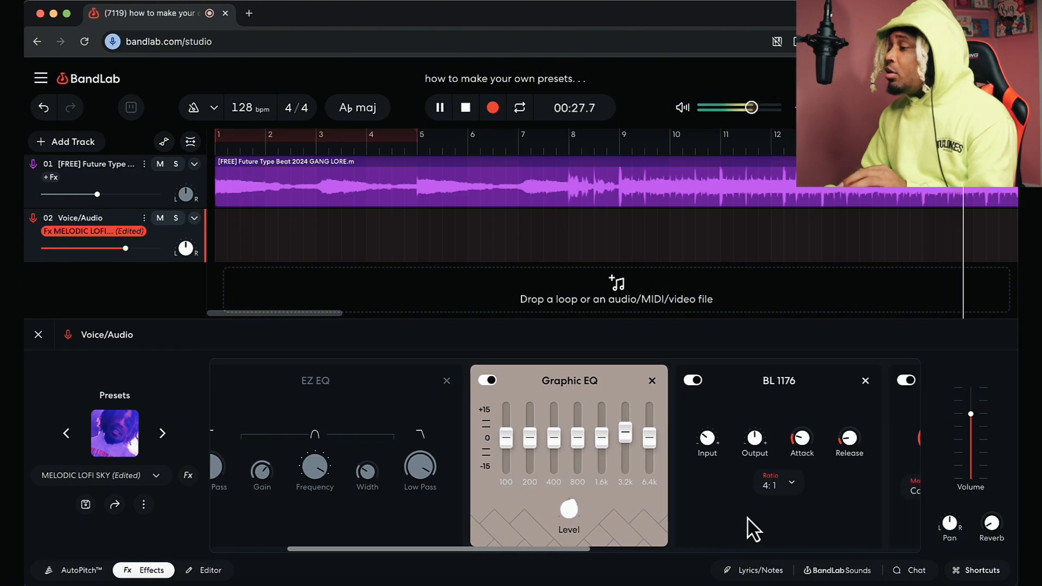
scroll(738, 516, "right", 2)
left_click_drag(692, 417, 683, 436)
left_click_drag(896, 464, 894, 470)
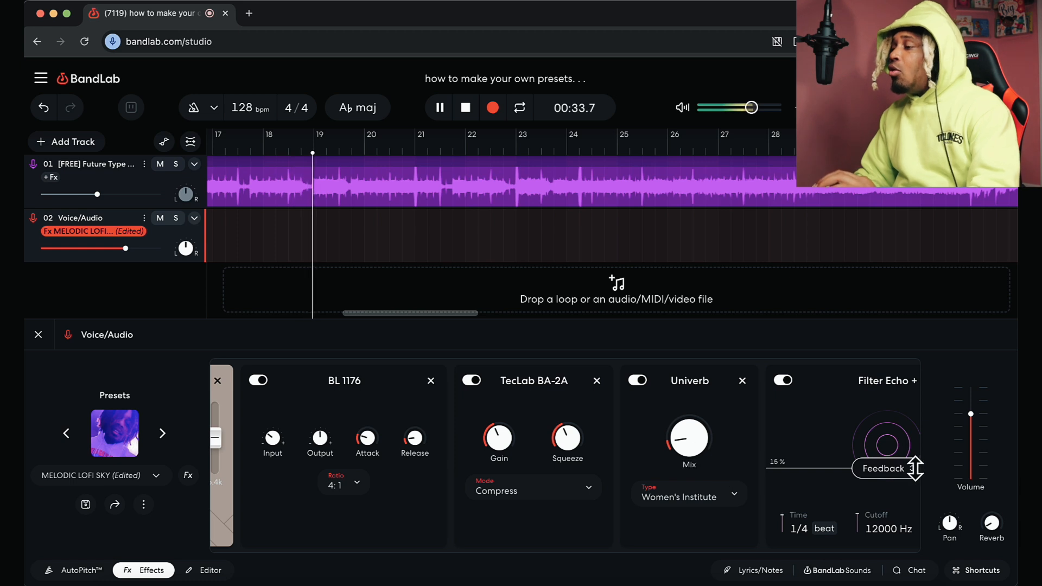
mouse_move(897, 471)
left_mouse_down()
mouse_move(904, 482)
mouse_move(901, 472)
left_mouse_up()
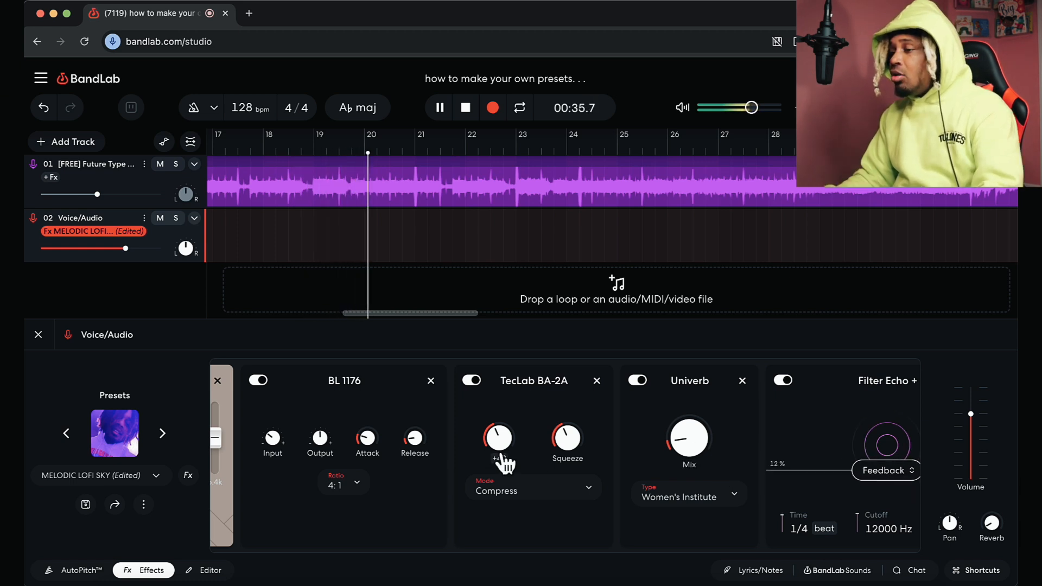
Search the effects for the stereo widener and add Stereowise after Filter Echo +
scroll(774, 499, "right", 5)
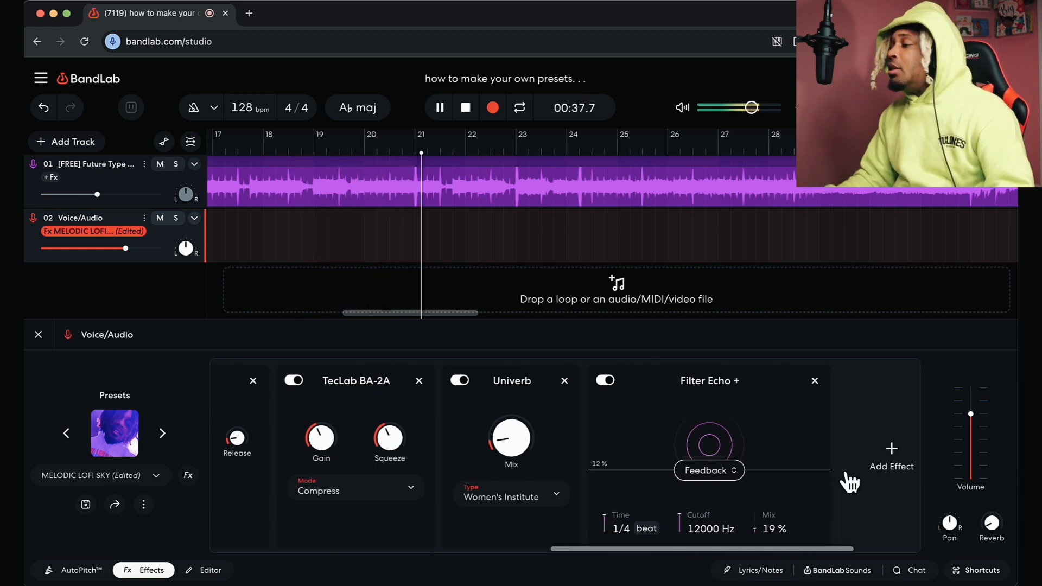
left_click(807, 460)
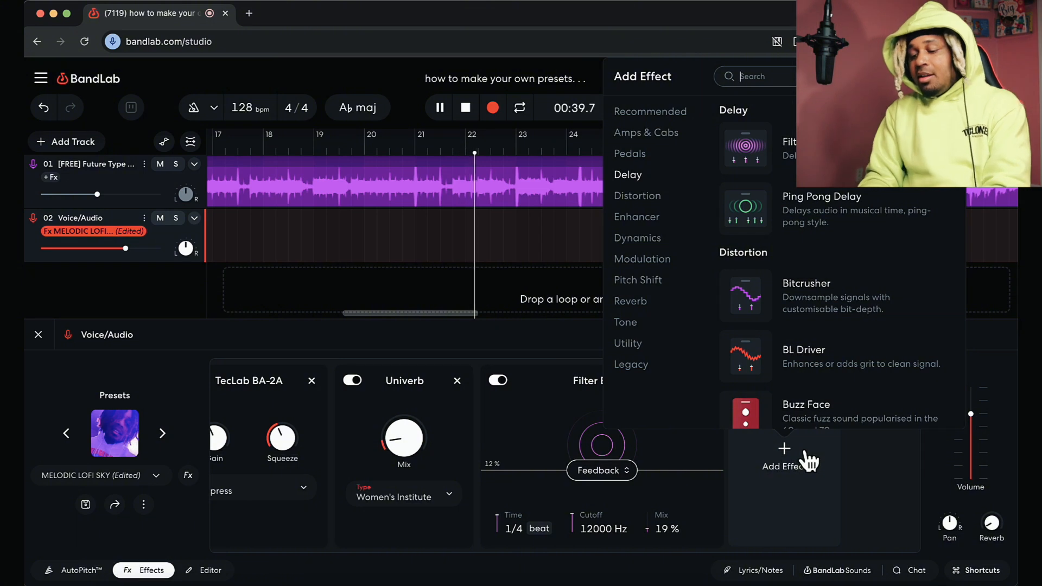
type("stero")
key("BackSpace")
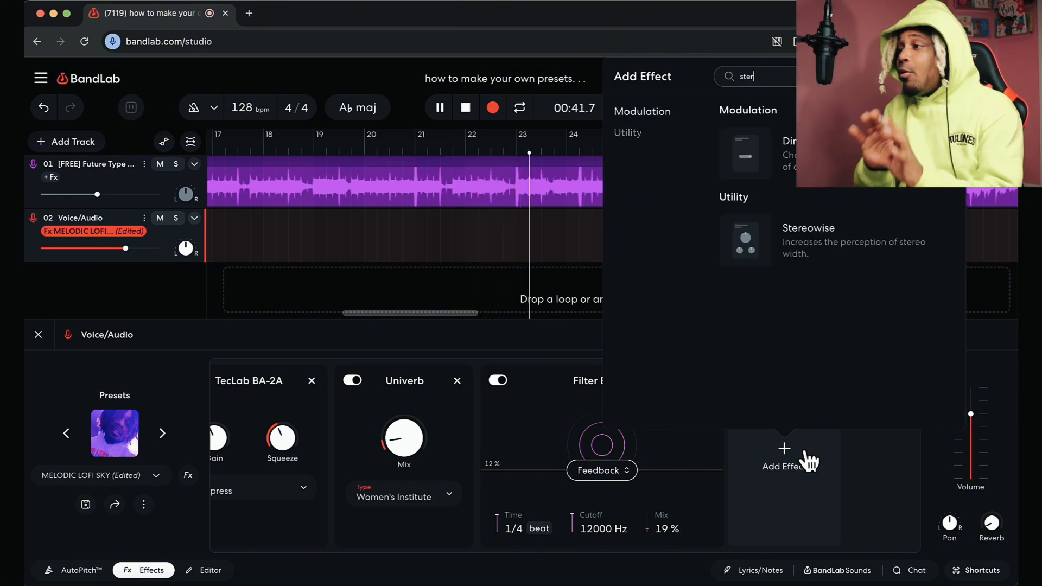
left_click(856, 247)
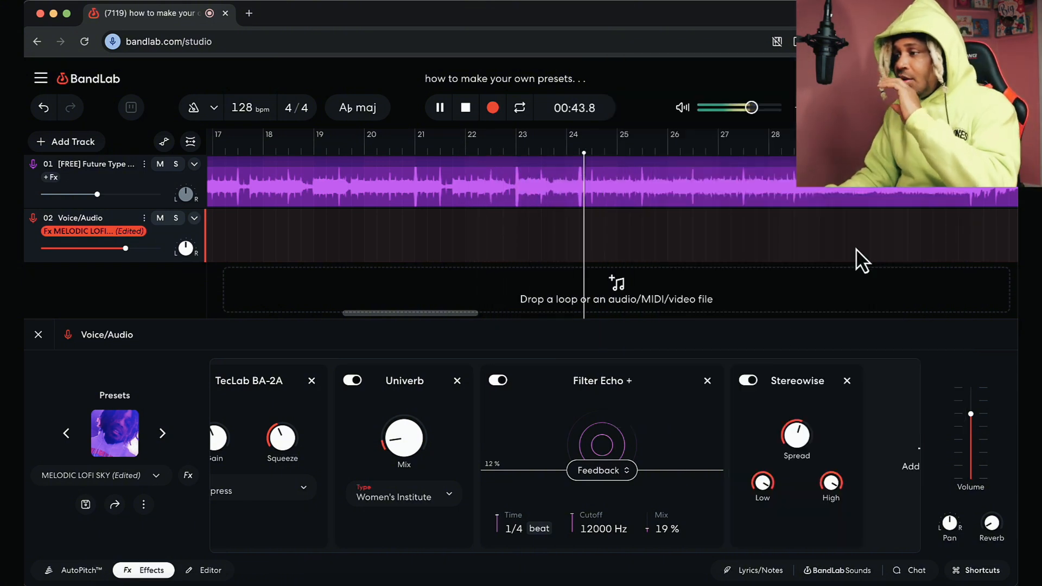
In Stereowise, set Spread to about 5, reduce Low to around its midpoint and set High to about 19%
left_click_drag(802, 442, 799, 294)
mouse_move(762, 482)
left_mouse_down()
mouse_move(757, 536)
mouse_move(762, 491)
left_mouse_up()
left_click_drag(844, 482, 838, 497)
left_click_drag(831, 483, 824, 583)
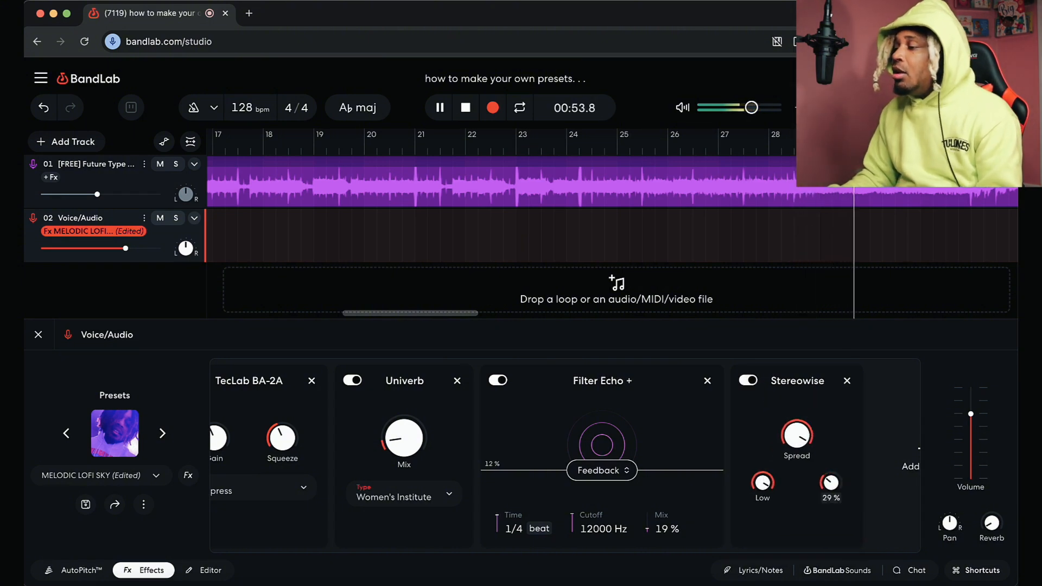
left_click_drag(829, 487, 820, 549)
left_click_drag(761, 484, 747, 565)
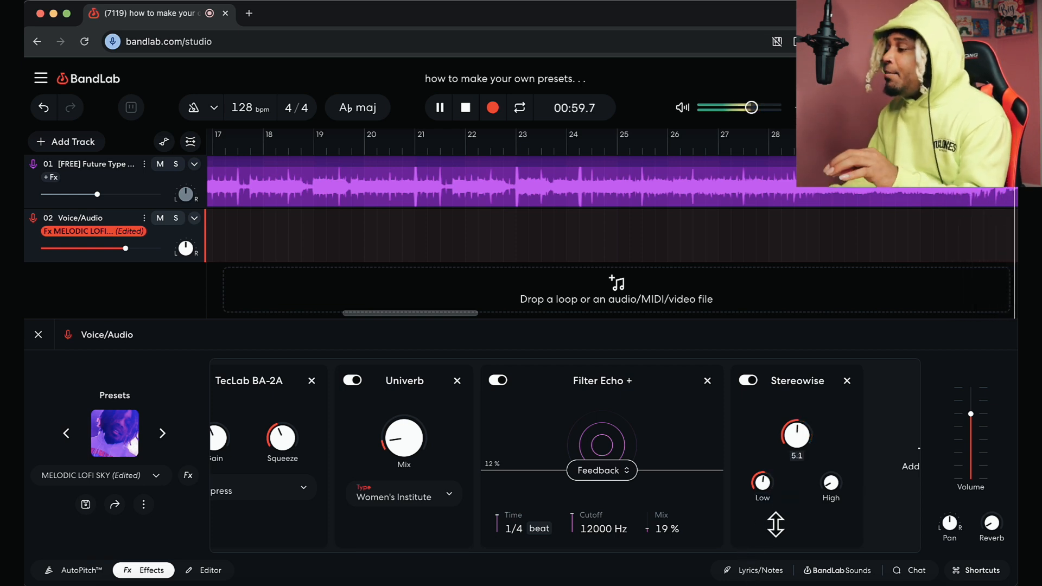
left_click_drag(830, 481, 840, 443)
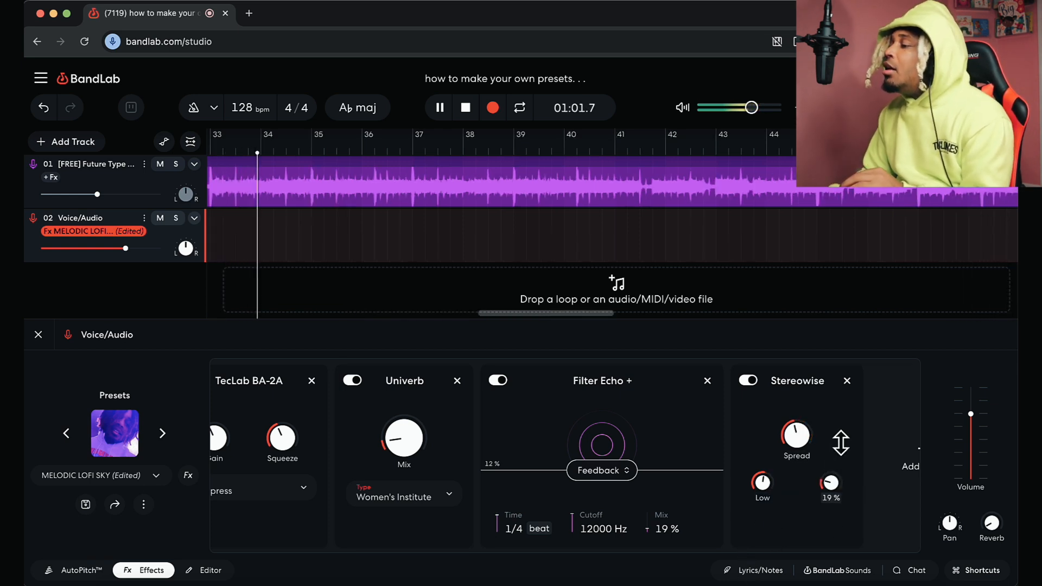
mouse_move(794, 436)
left_click_drag(797, 434, 798, 433)
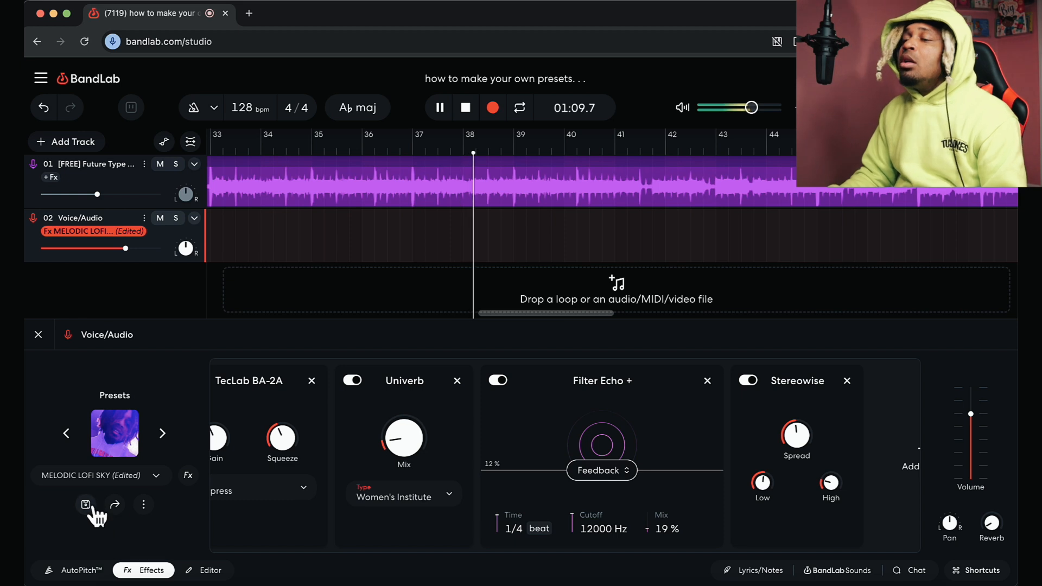
Save the edited effect chain as a new preset named MELODIC FAT VOCAL
left_click(143, 504)
left_click(144, 383)
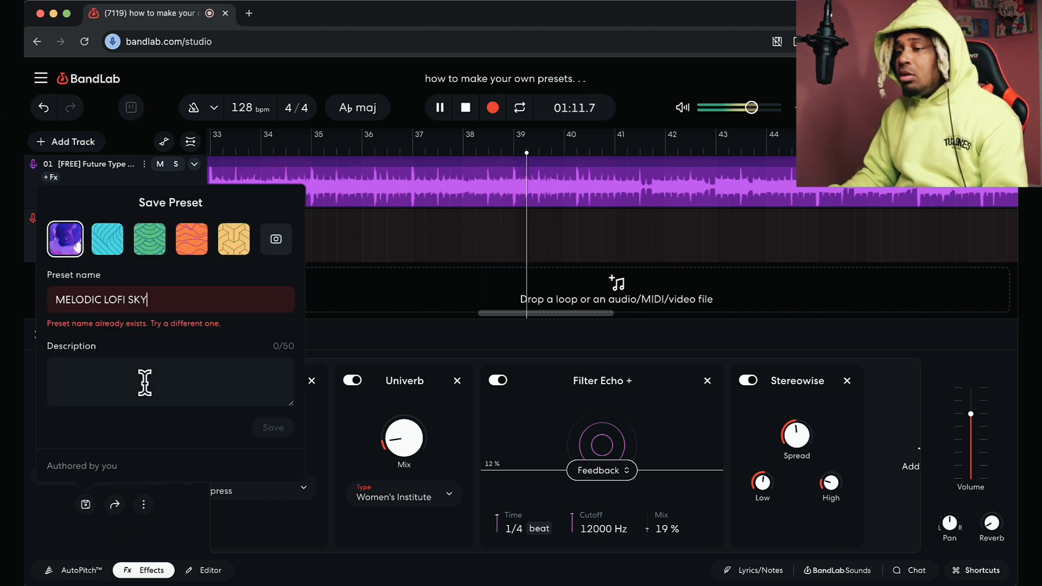
key("BackSpace")
key("BackSpace")
key("BackSpace")
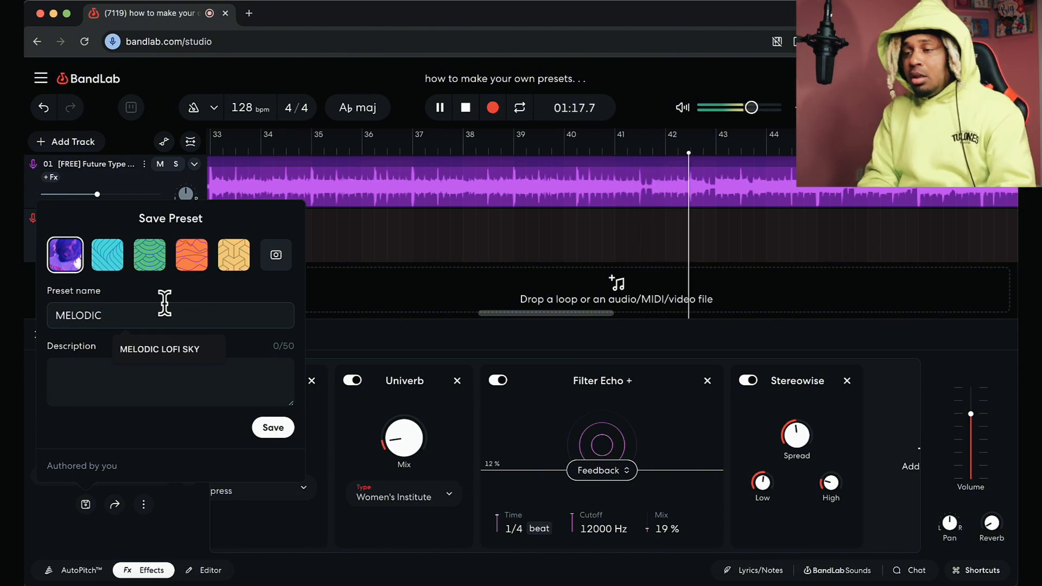
type("FAT V")
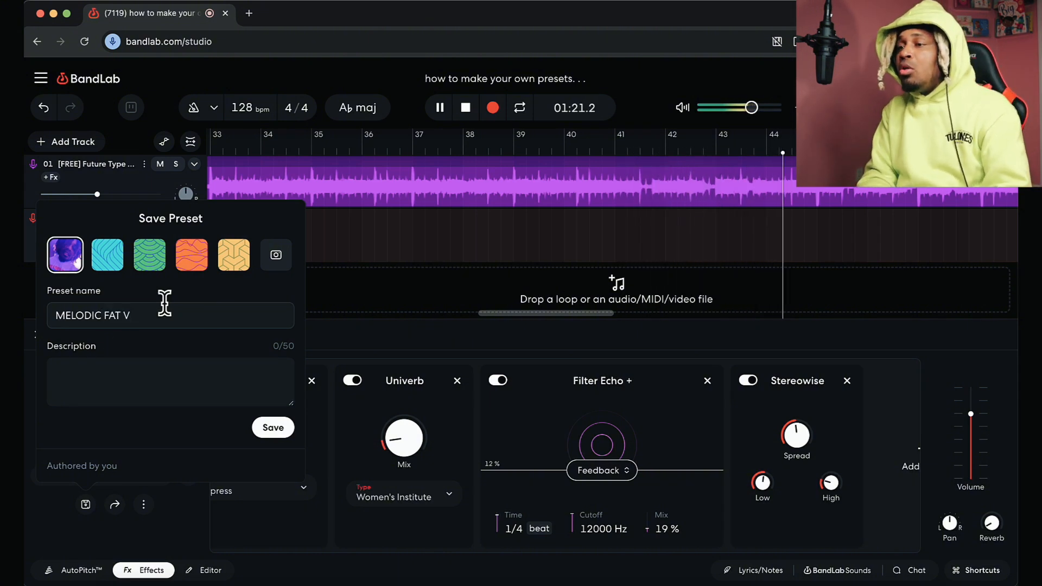
key("BackSpace")
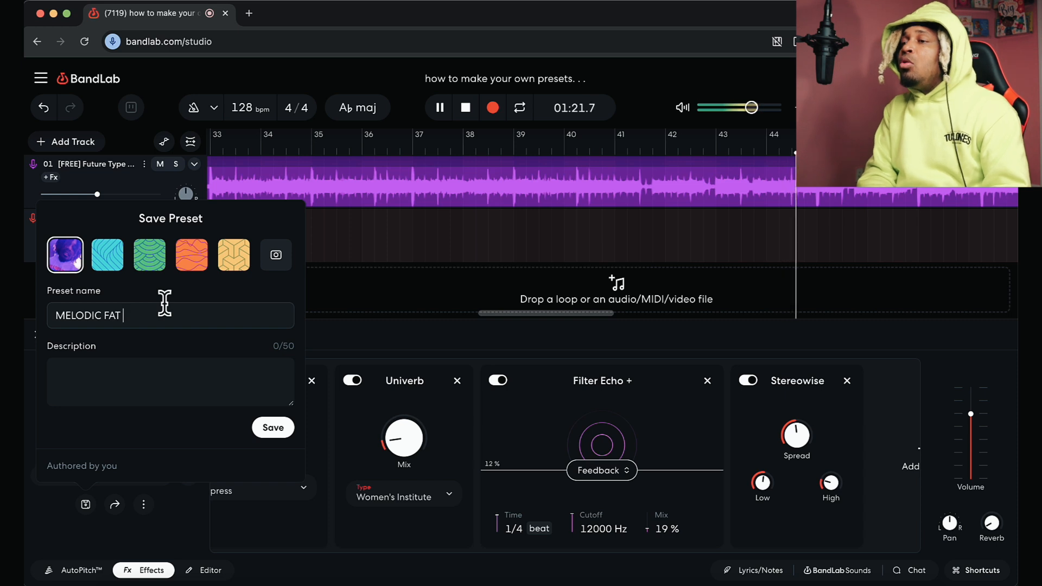
key("BackSpace")
key("BackSpace")
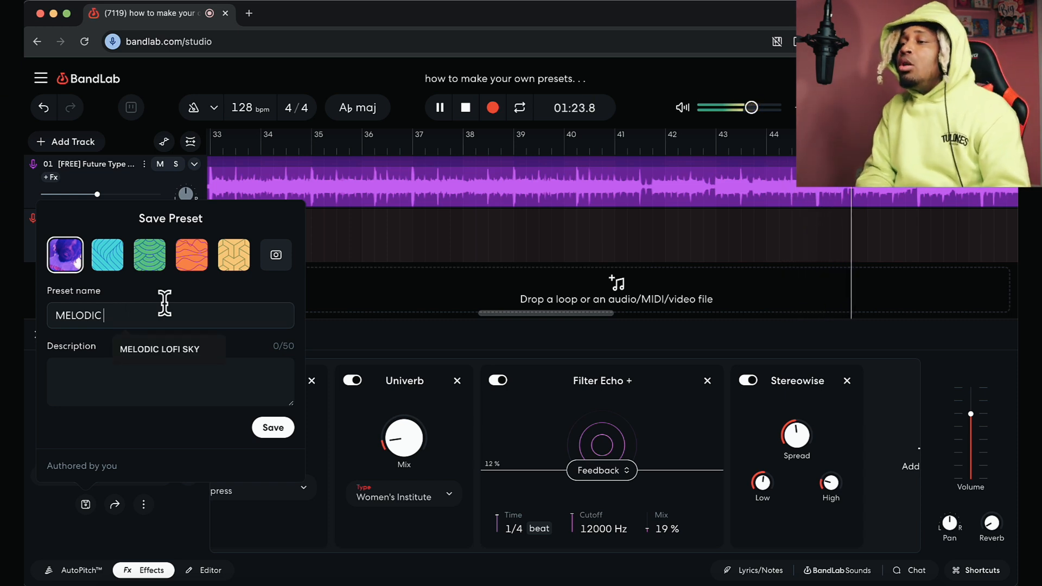
type("FAT VOCAL")
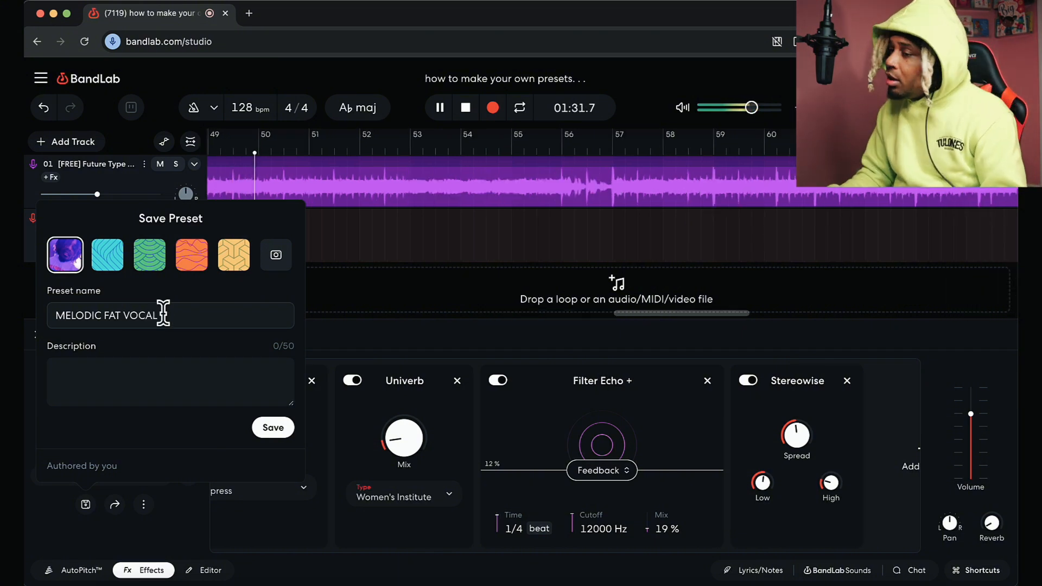
left_click(279, 432)
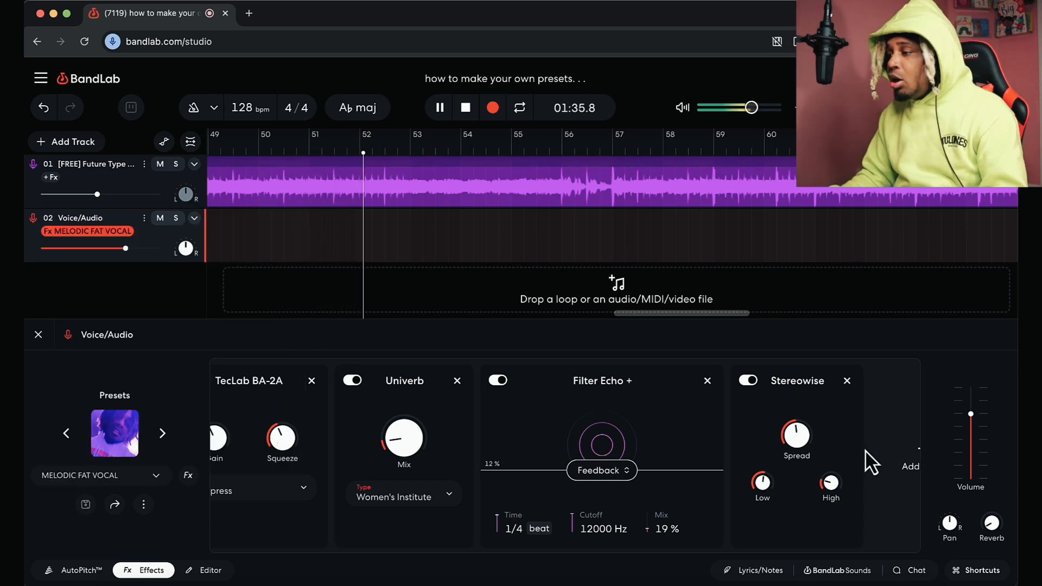
left_click(911, 464)
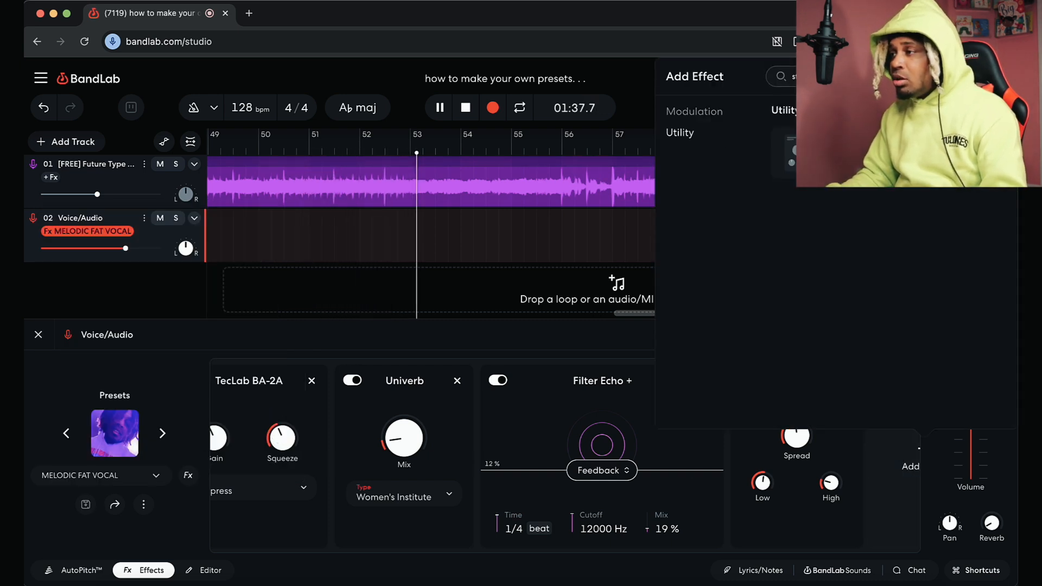
key("BackSpace")
key("BackSpace")
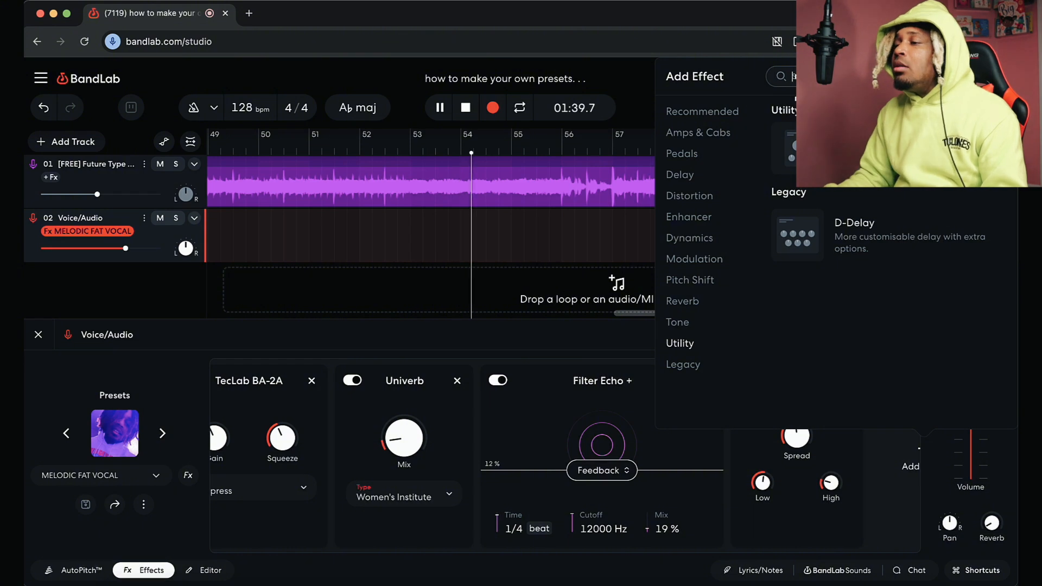
left_click(527, 382)
Bypass Filter Echo + and Univerb and save the change to the current preset
left_click(498, 381)
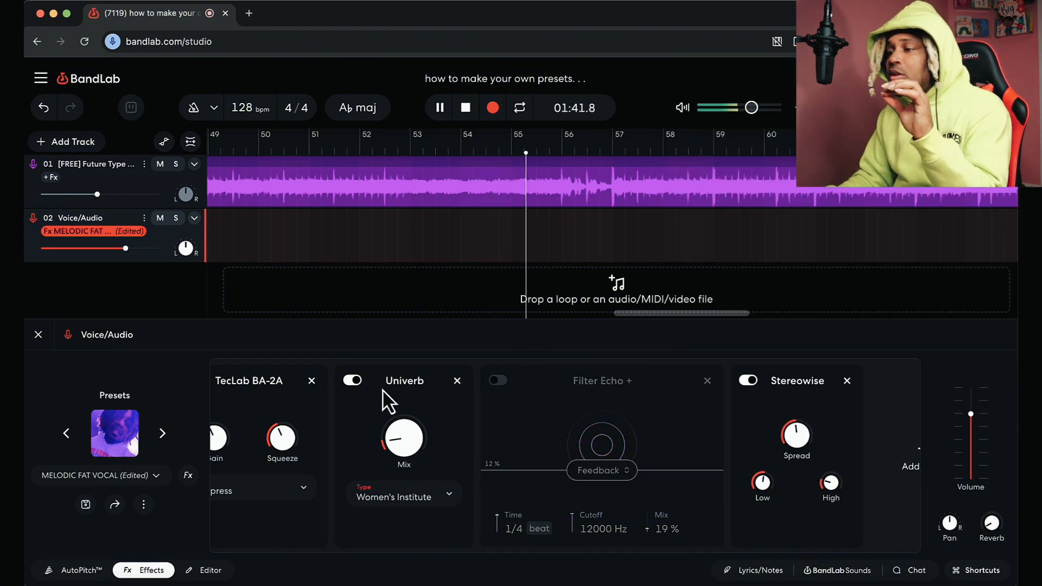
left_click(353, 381)
left_click(86, 505)
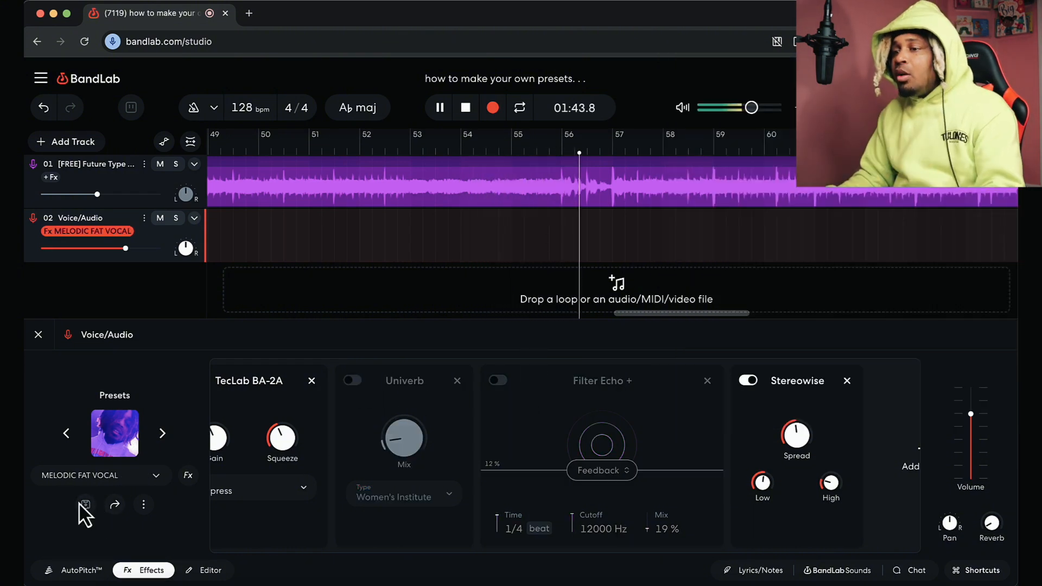
Save the effect chain as a new preset named MELODIC FAT VOCAL ( DRY )
left_click(143, 504)
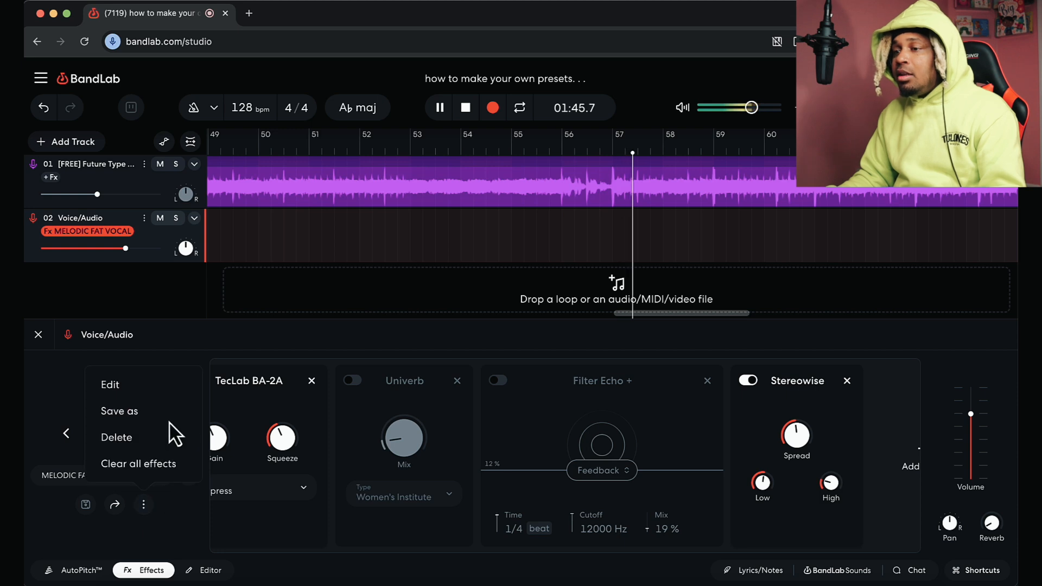
left_click(161, 414)
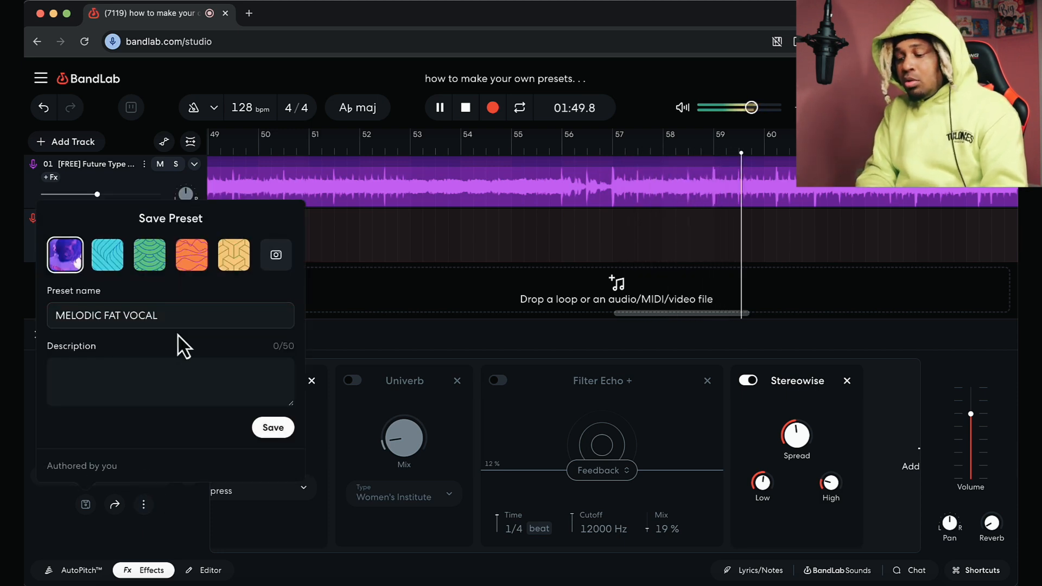
type("( DRY )")
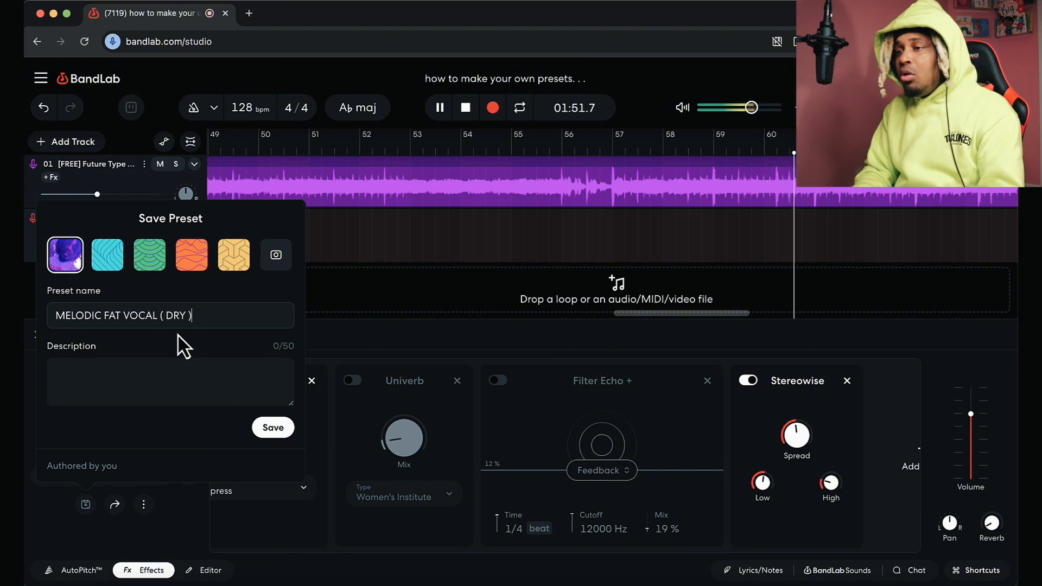
key("Return")
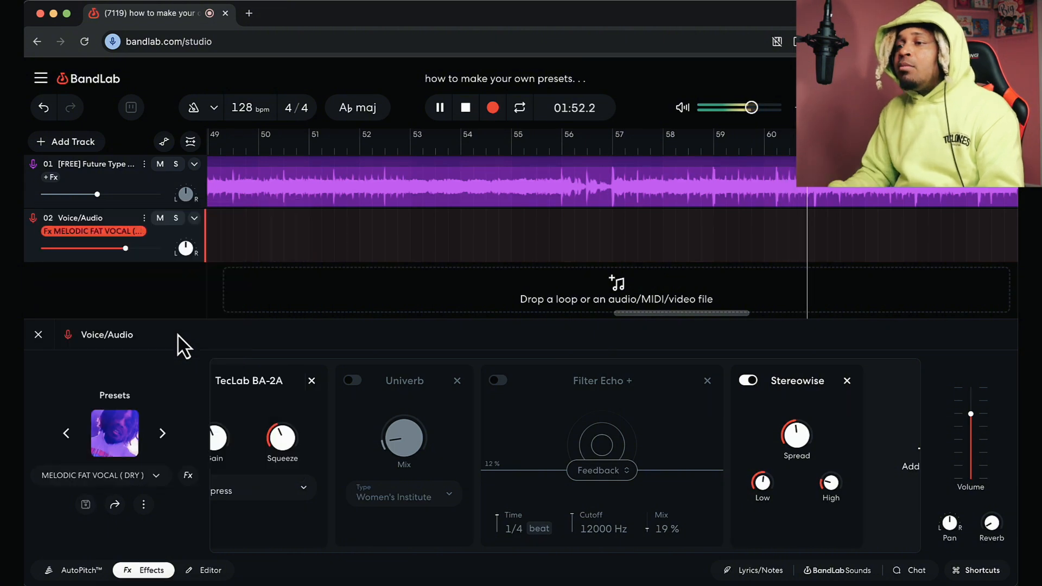
Re-enable Univerb and Filter Echo +, and save the chain as a new preset named MELODIC FAT VOCAL ( WET )
left_click(352, 380)
left_click(506, 382)
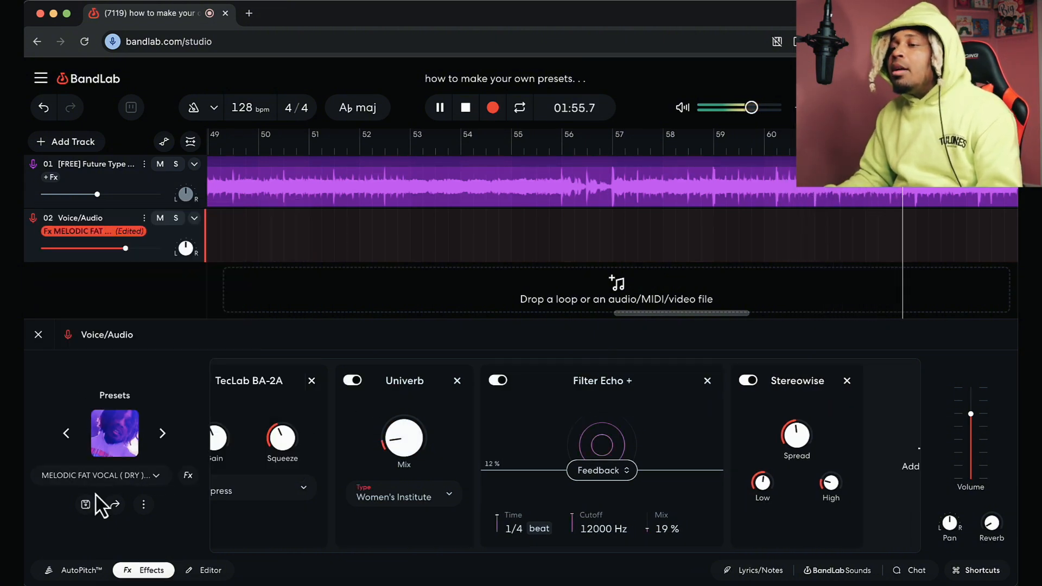
left_click(143, 504)
left_click(157, 396)
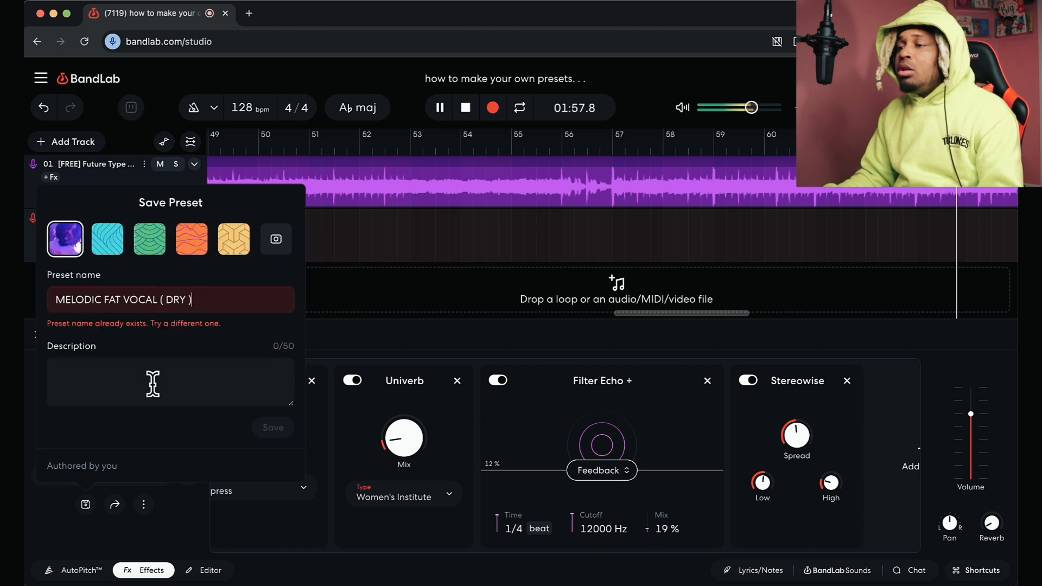
double_click(184, 299)
key("BackSpace")
type("WET")
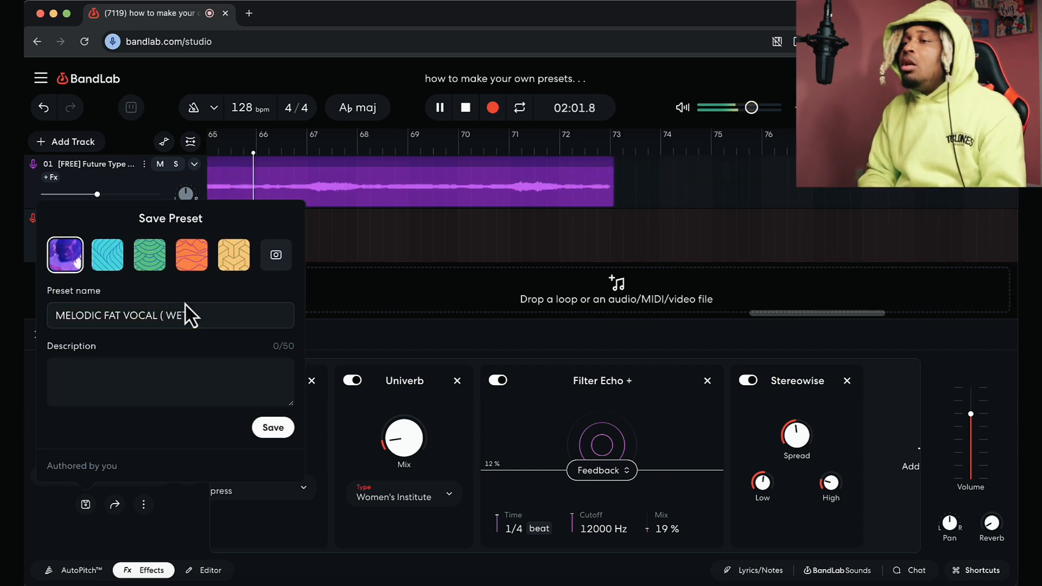
key("Return")
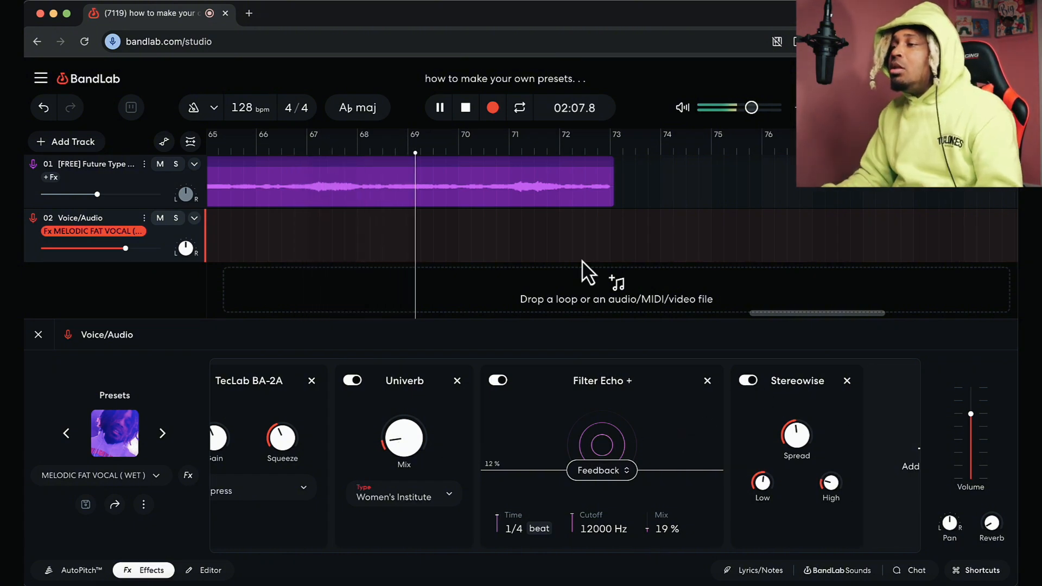
Stop playback and restart the beat from the beginning of the project
left_click(465, 107)
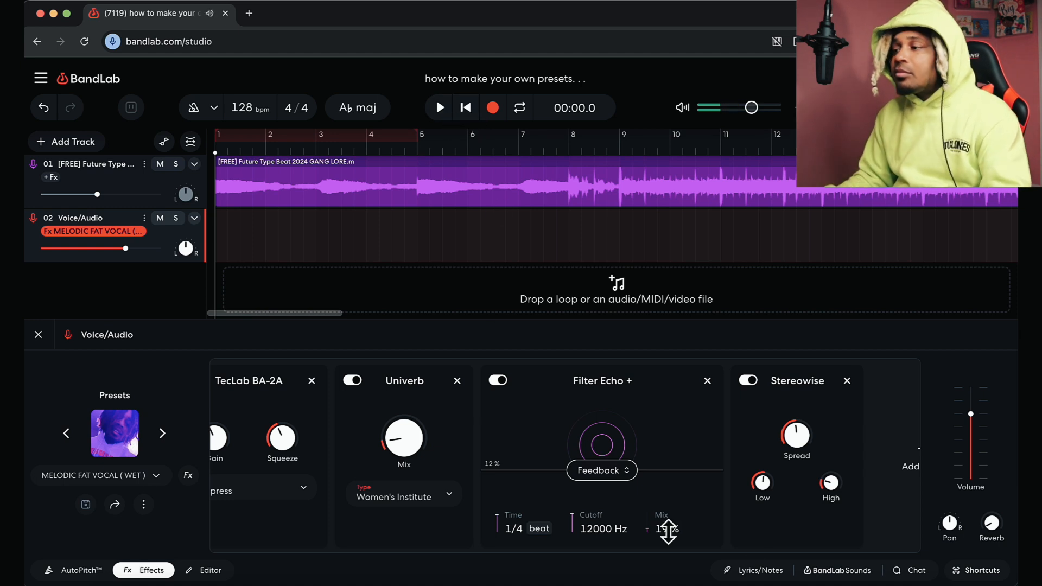
key("space")
left_click(904, 466)
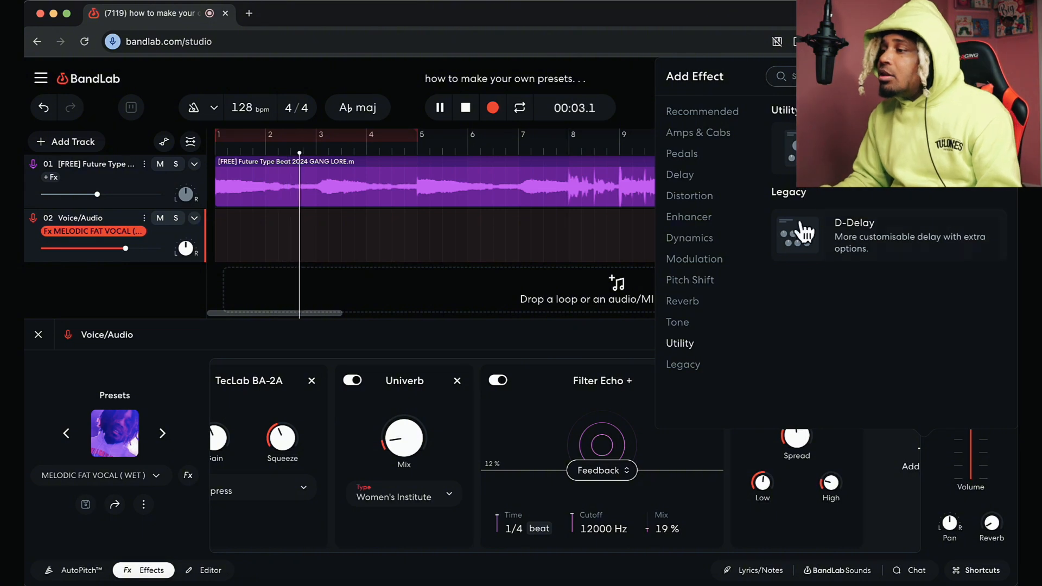
left_click(684, 219)
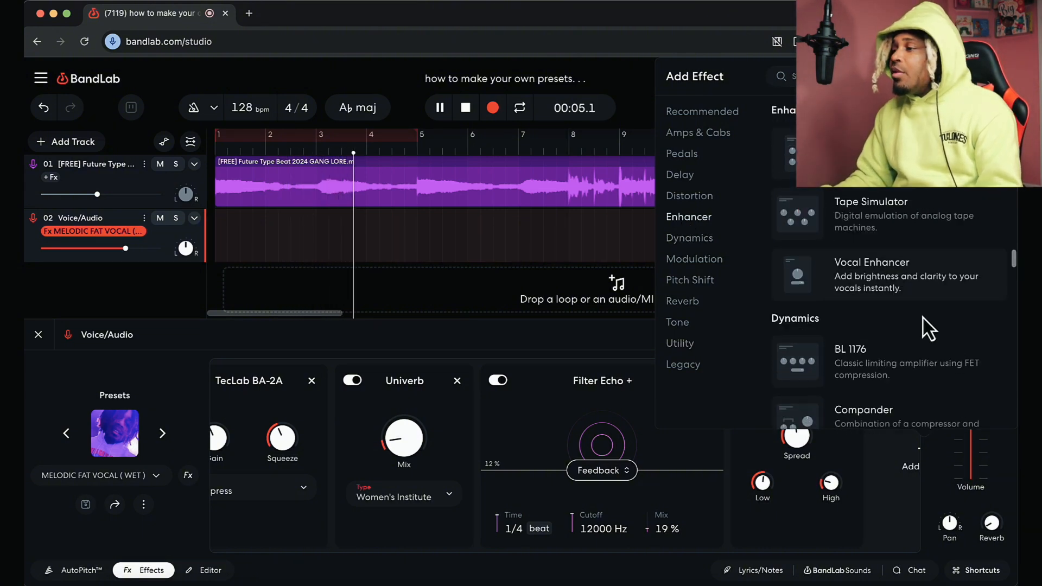
scroll(961, 362, "down", 8)
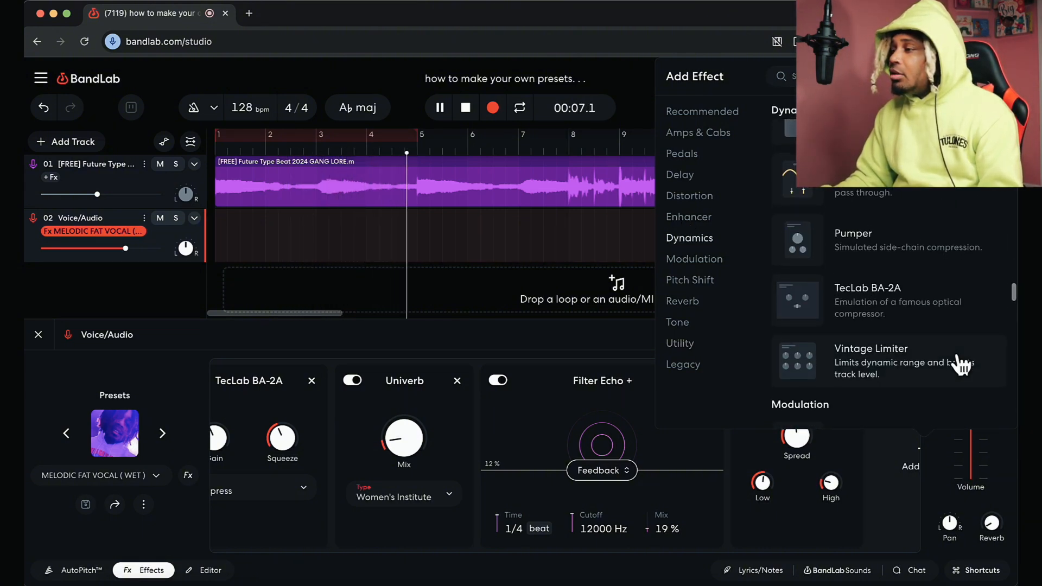
left_click(899, 514)
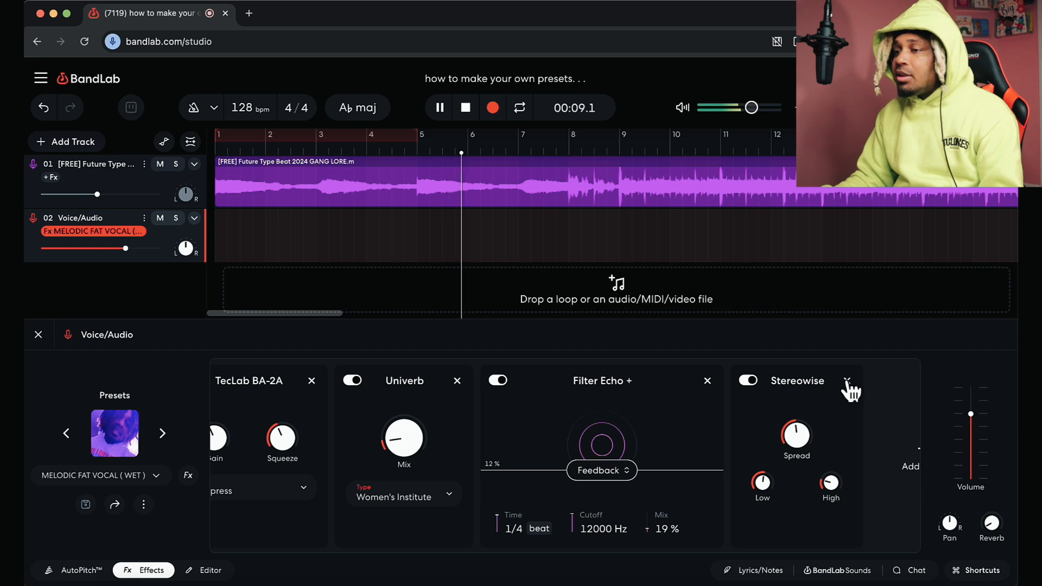
Remove Stereowise from the chain and insert a Noise Gate between TecLab BA-2A and Univerb
left_click(847, 381)
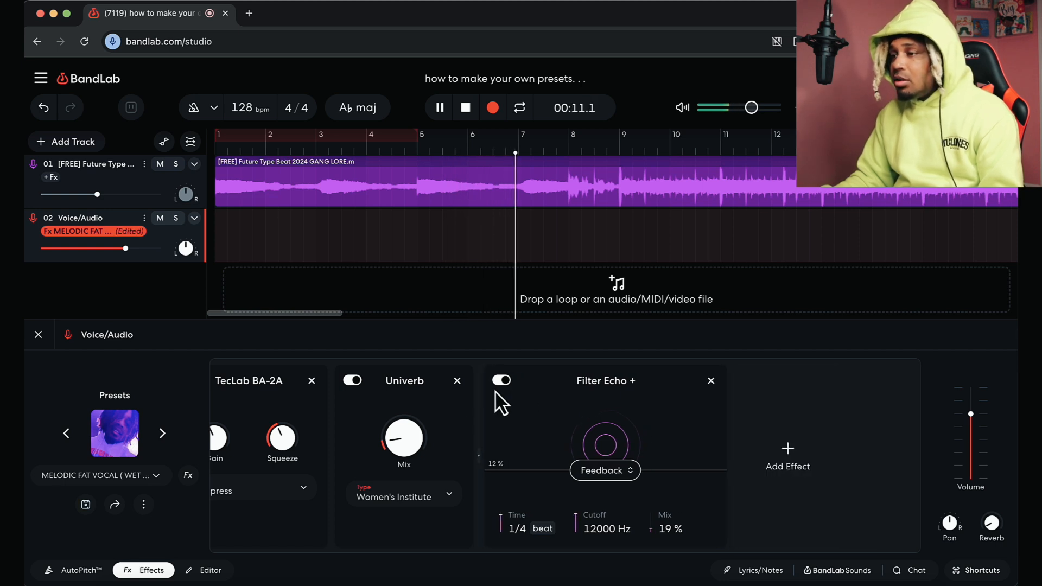
scroll(571, 427, "left", 6)
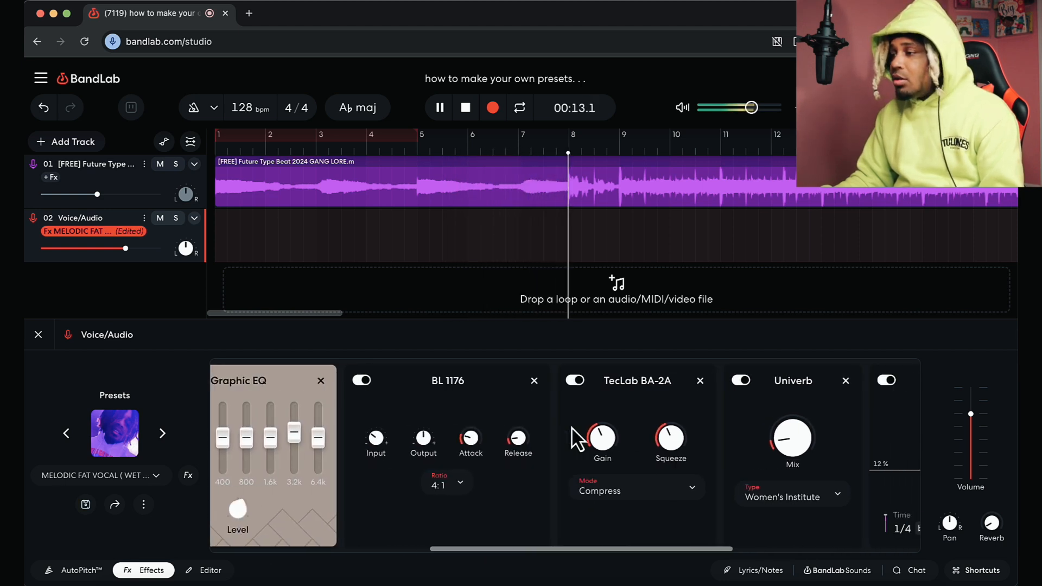
left_click(667, 463)
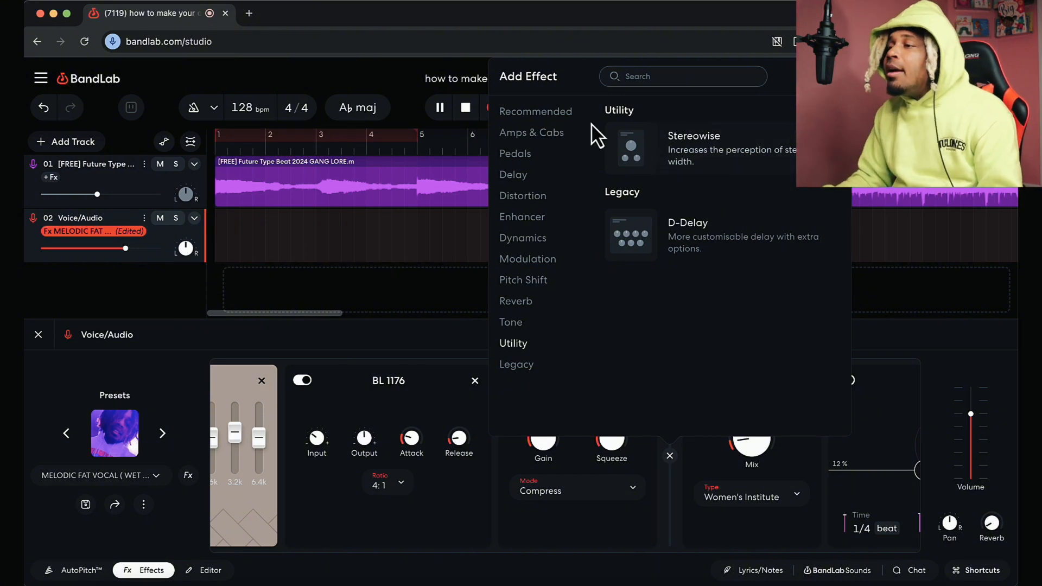
left_click(532, 243)
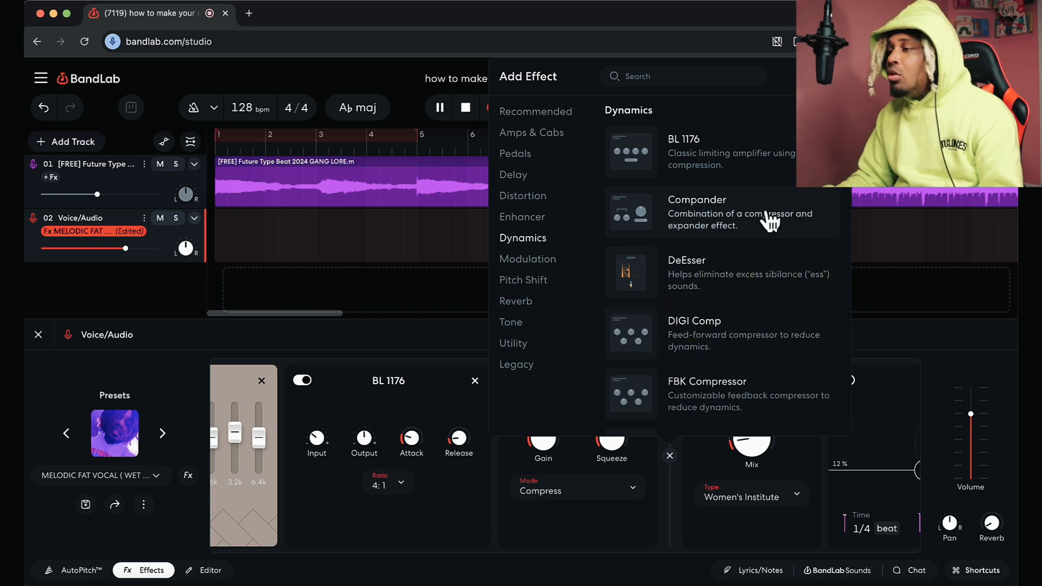
scroll(760, 217, "down", 4)
left_click(739, 281)
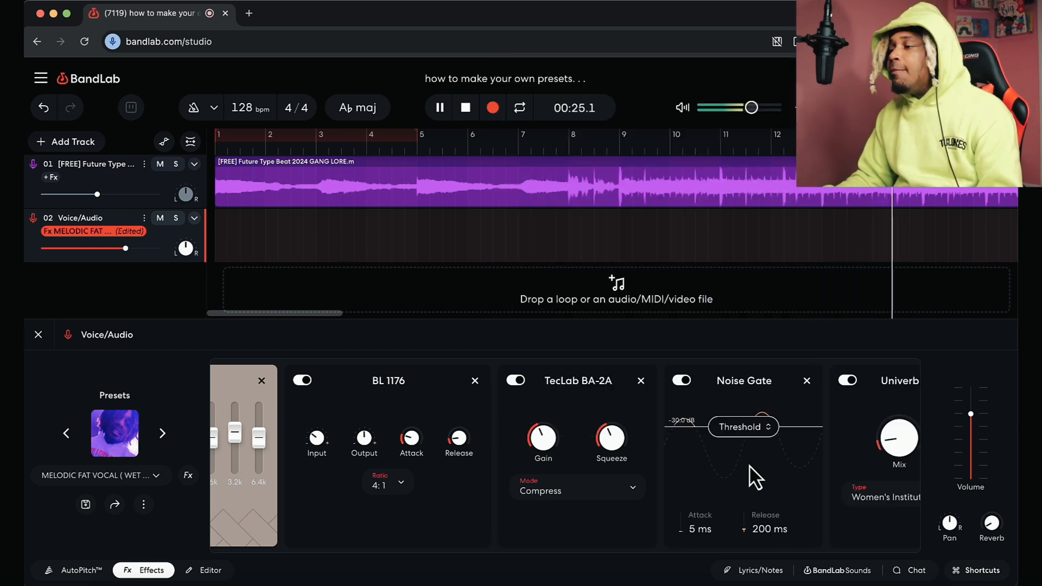
Lower the Noise Gate's threshold to about -61.5 dB
left_click_drag(753, 426, 753, 458)
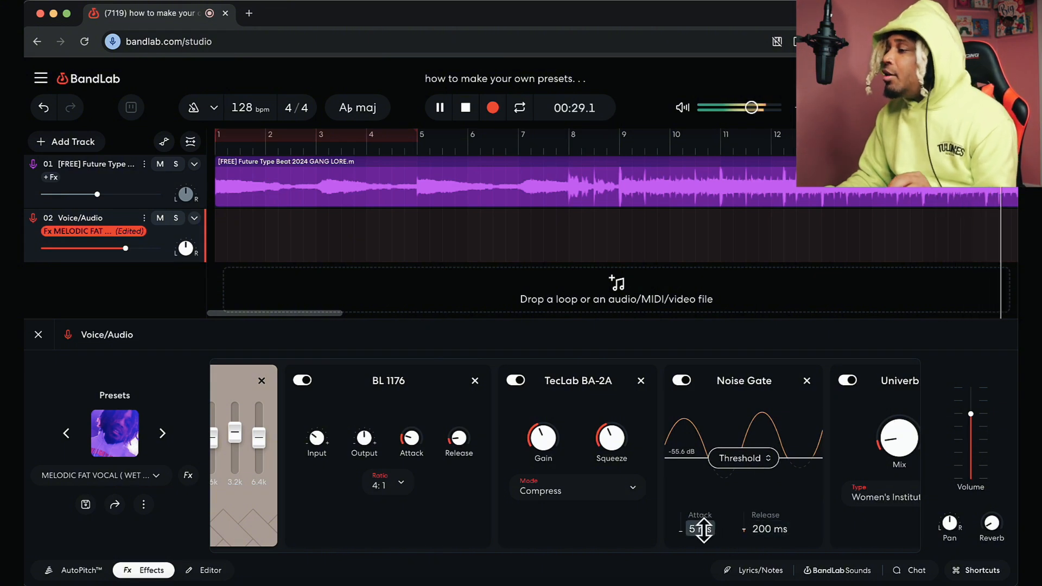
left_click_drag(757, 472, 758, 534)
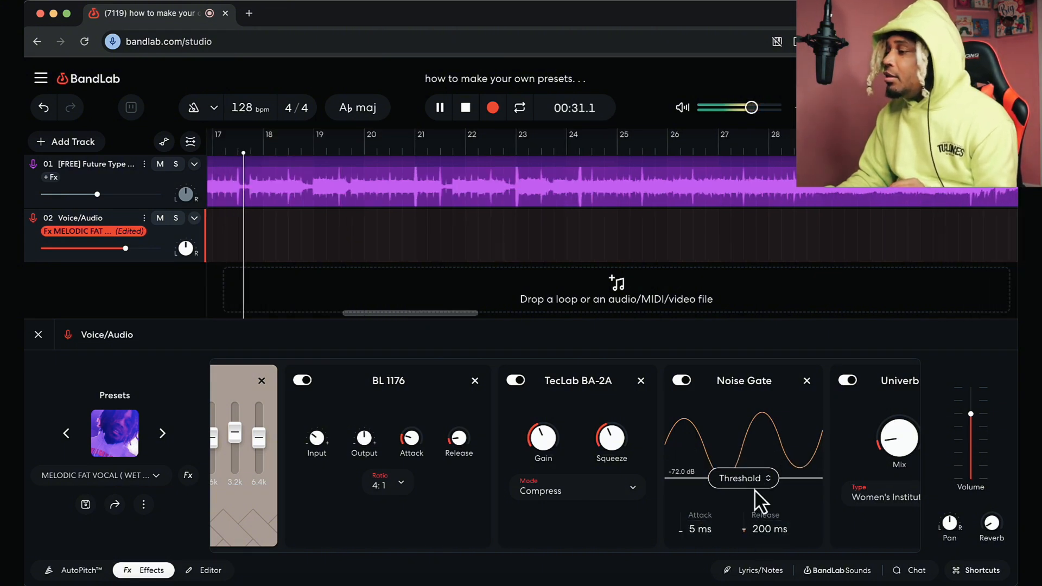
mouse_move(754, 488)
left_mouse_down()
mouse_move(754, 425)
mouse_move(748, 472)
left_mouse_up()
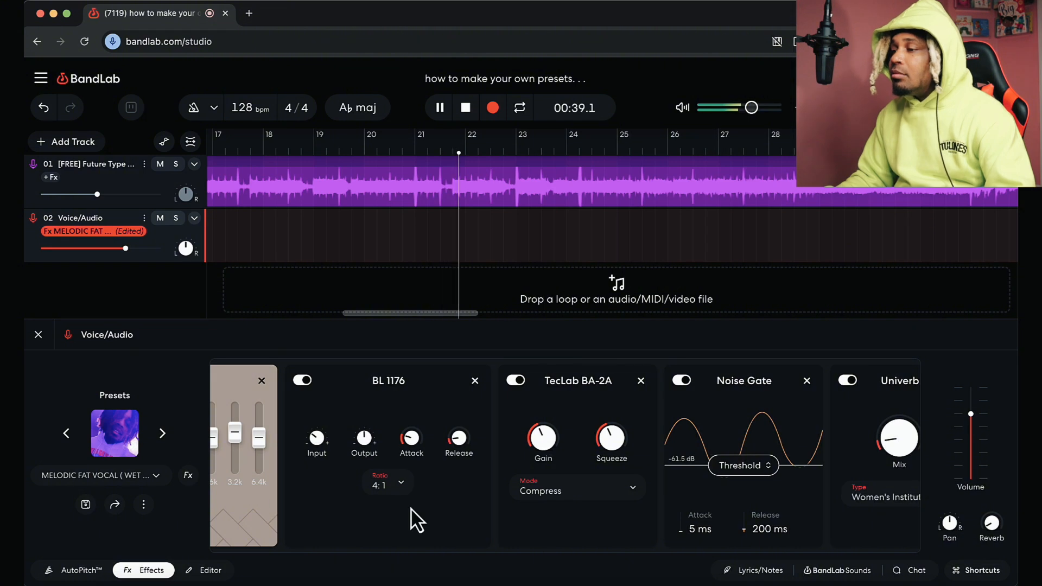
Save the edited effect chain as a new preset named MELODIC VOCAL v2
left_click(143, 504)
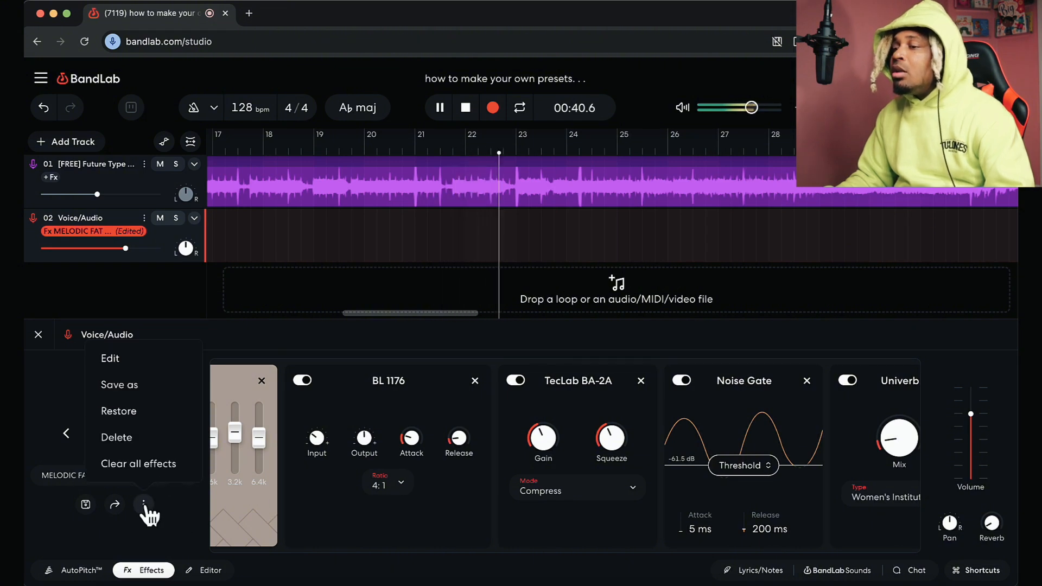
left_click(161, 396)
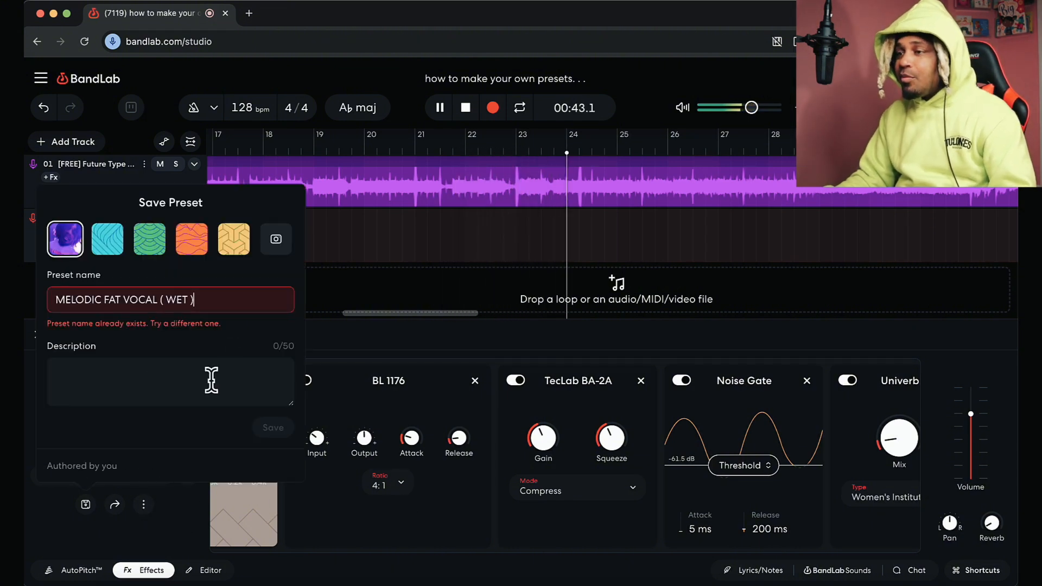
left_click(232, 300)
key("BackSpace")
key("BackSpace")
key("BackSpace")
key("BackSpace")
key("BackSpace")
key("BackSpace")
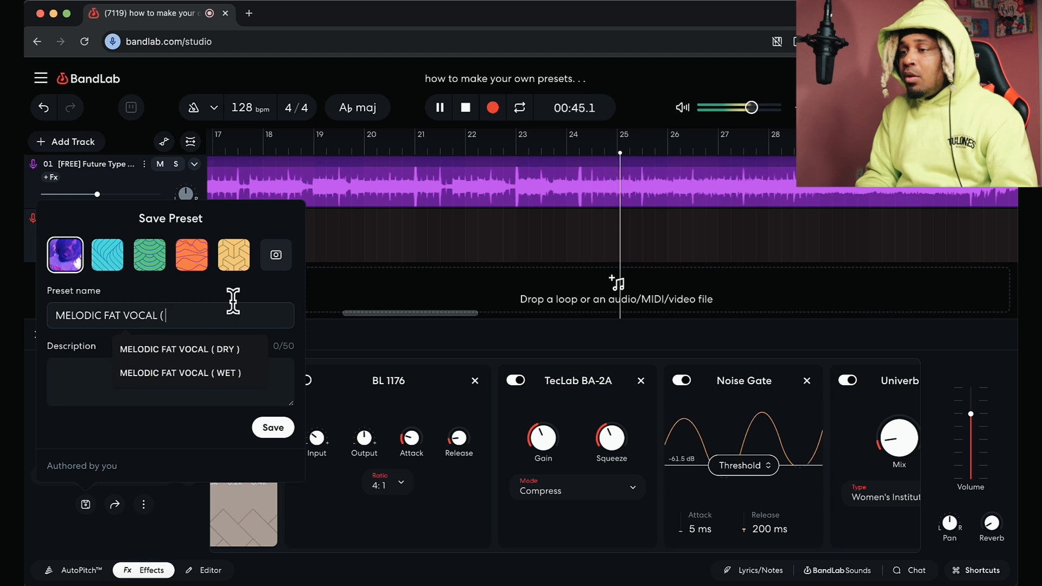
key("BackSpace")
type("v2")
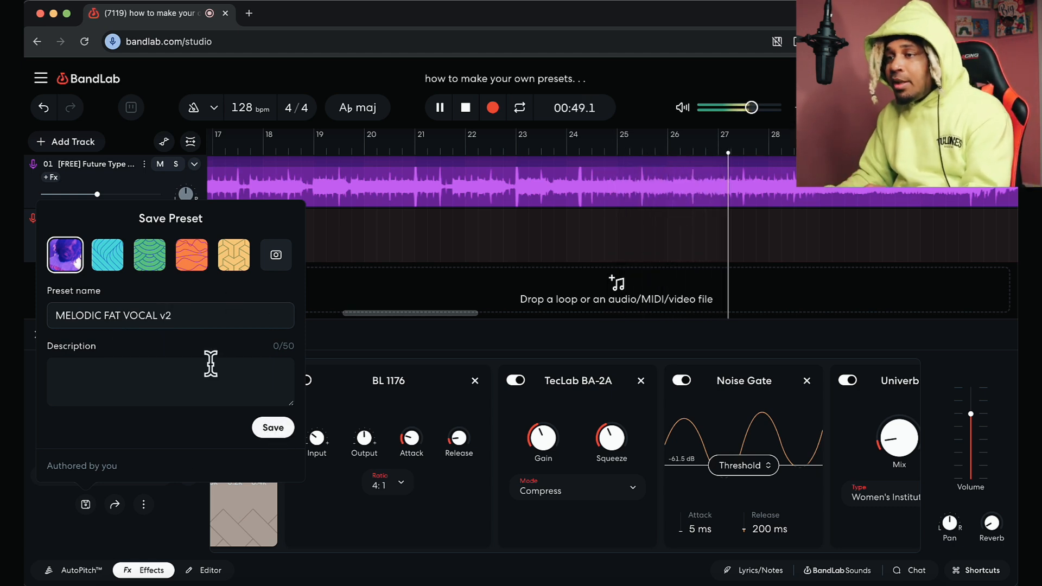
scroll(770, 498, "right", 10)
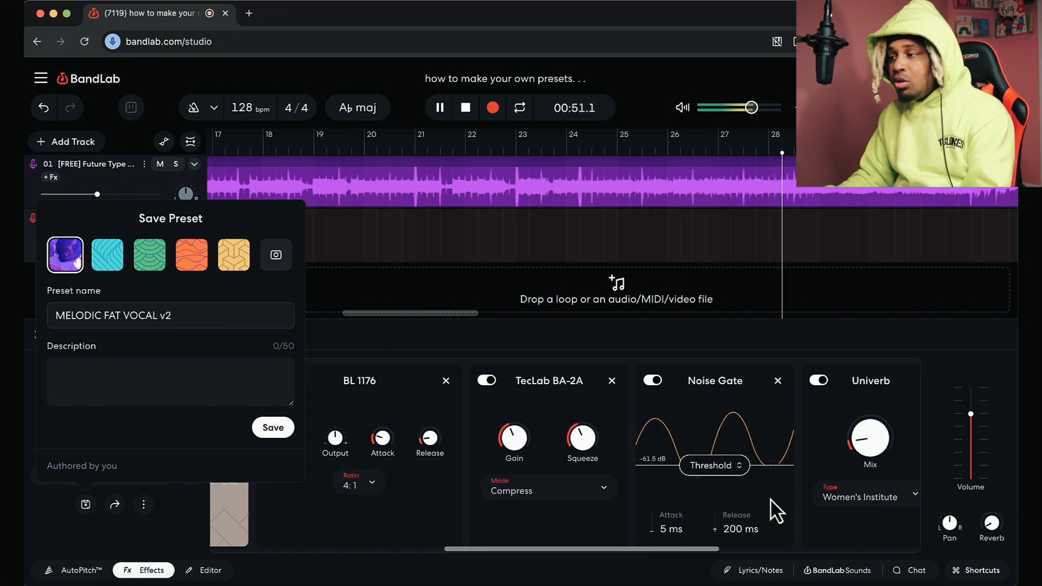
left_click(123, 316)
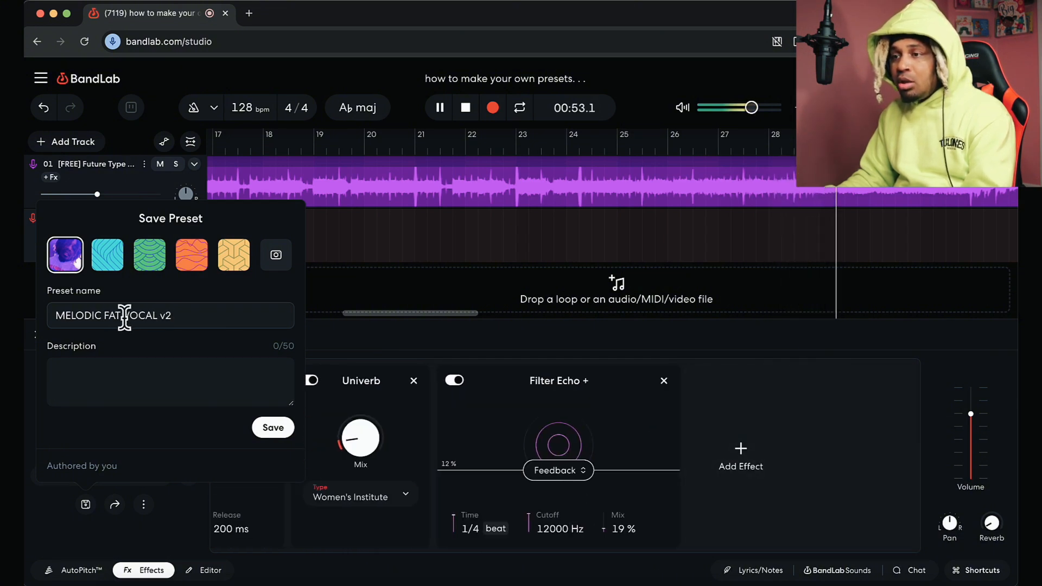
key("BackSpace")
key("BackSpace")
key("BackSpace")
key("BackSpace")
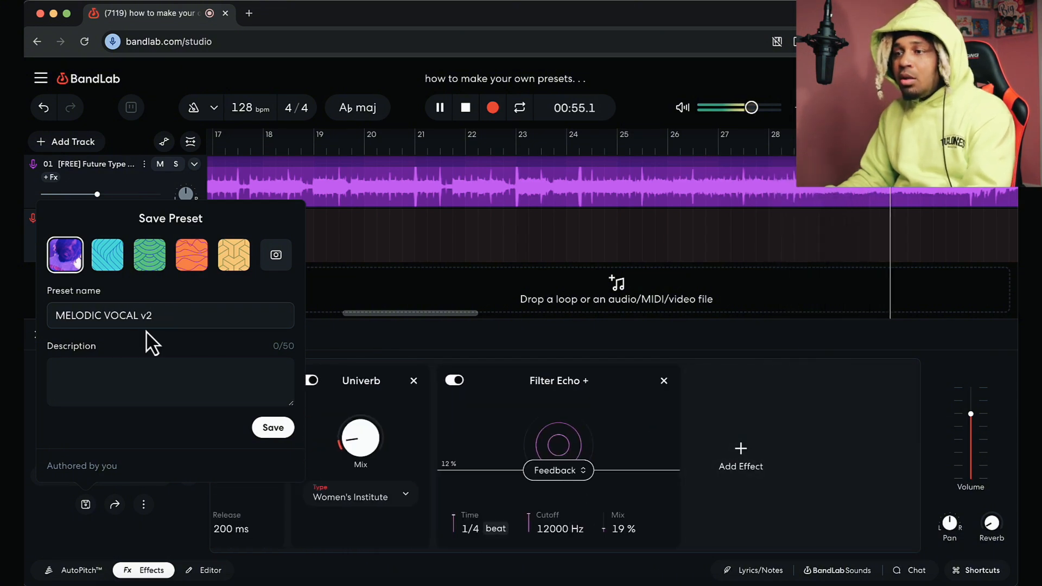
left_click(259, 429)
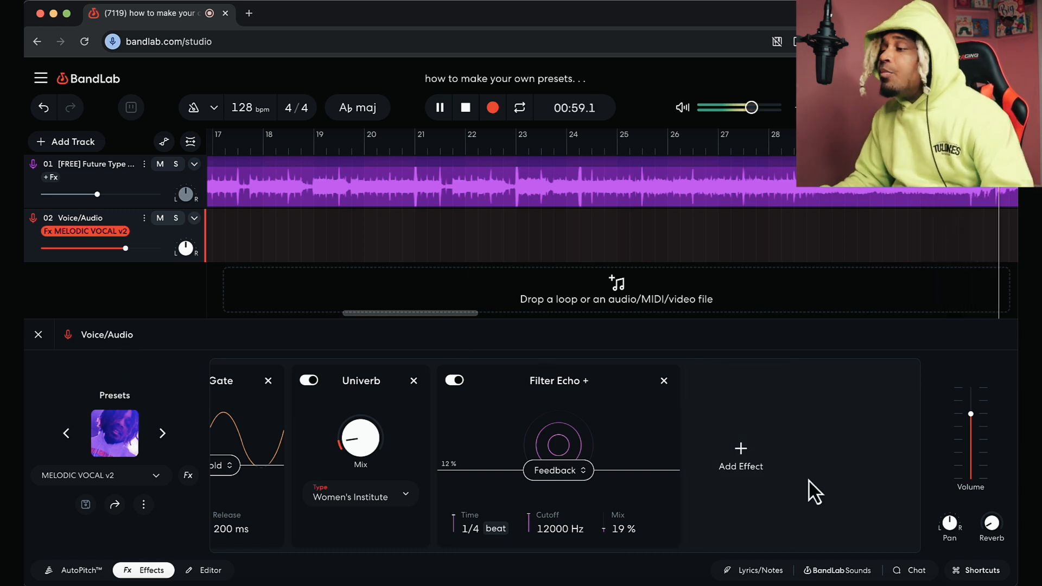
Add a Pitch Shifter effect after Filter Echo + at the end of the chain
left_click(740, 461)
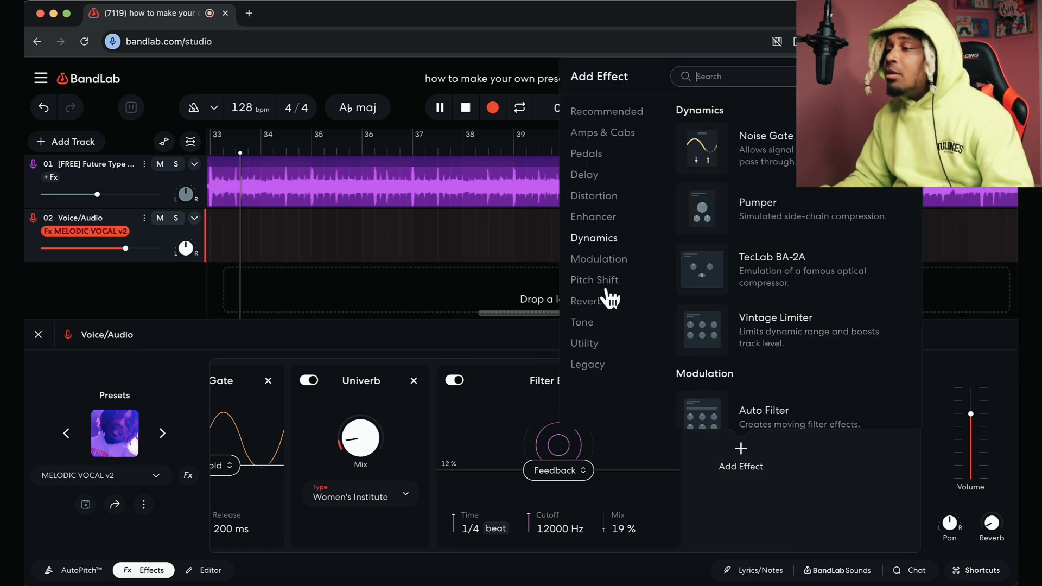
scroll(715, 239, "down", 5)
scroll(814, 241, "down", 6)
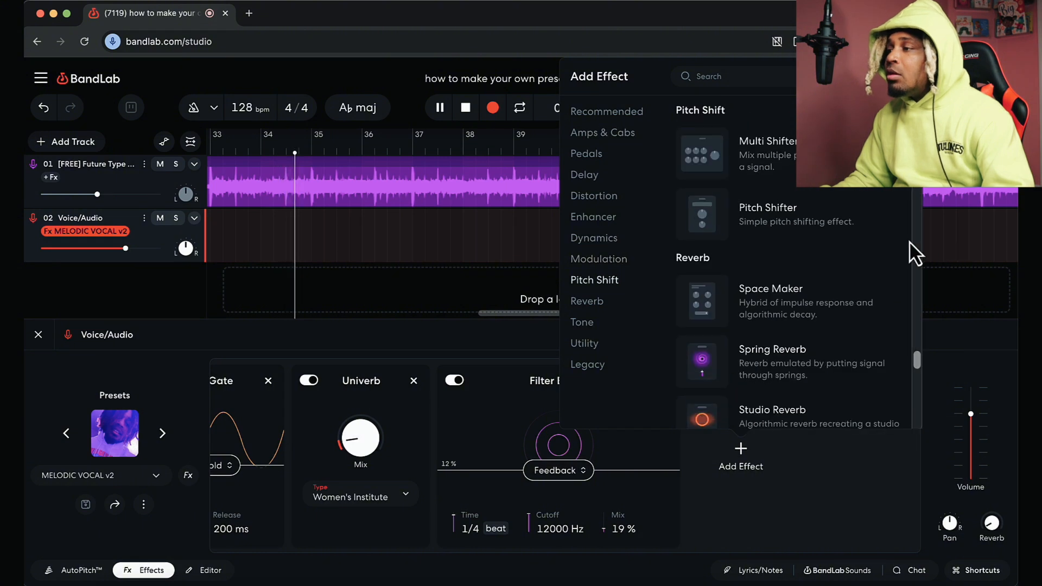
left_click(791, 212)
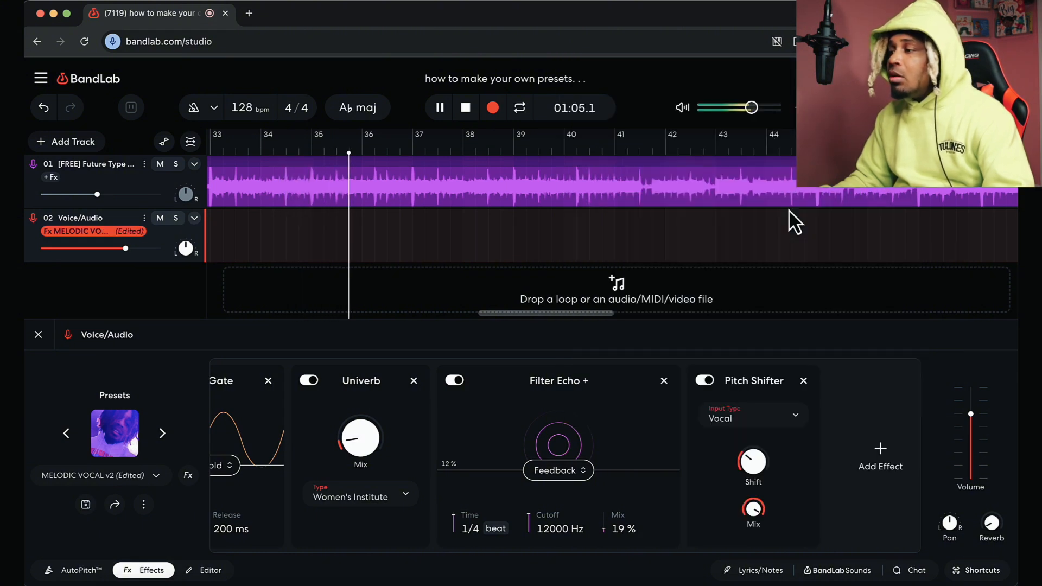
Lower the Pitch Shifter's Mix to about 68% and move the effect between Noise Gate and Univerb
left_click_drag(753, 480, 753, 465)
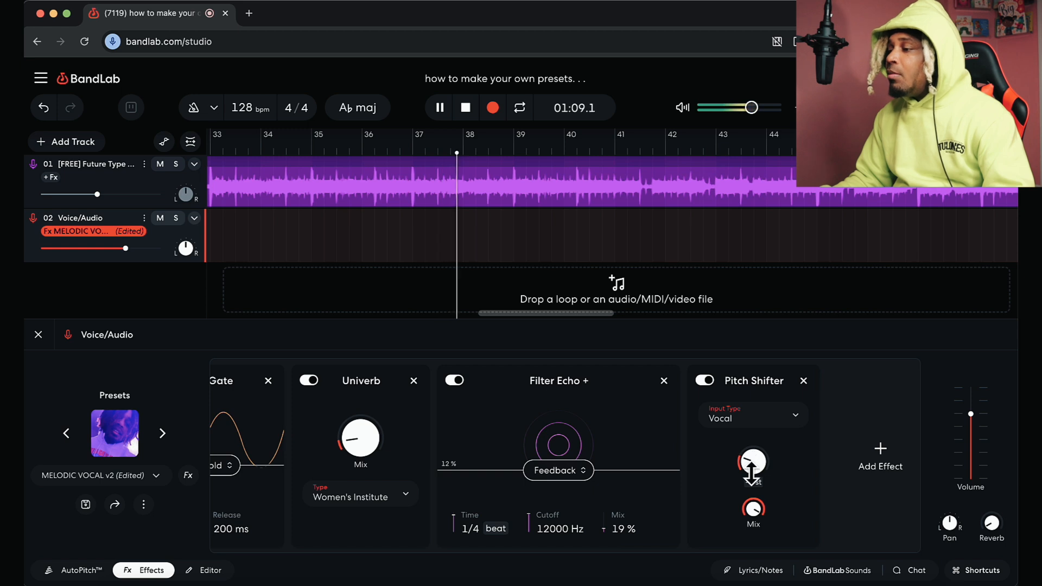
left_click_drag(753, 508, 740, 578)
left_click_drag(752, 466, 355, 463)
scroll(787, 456, "left", 5)
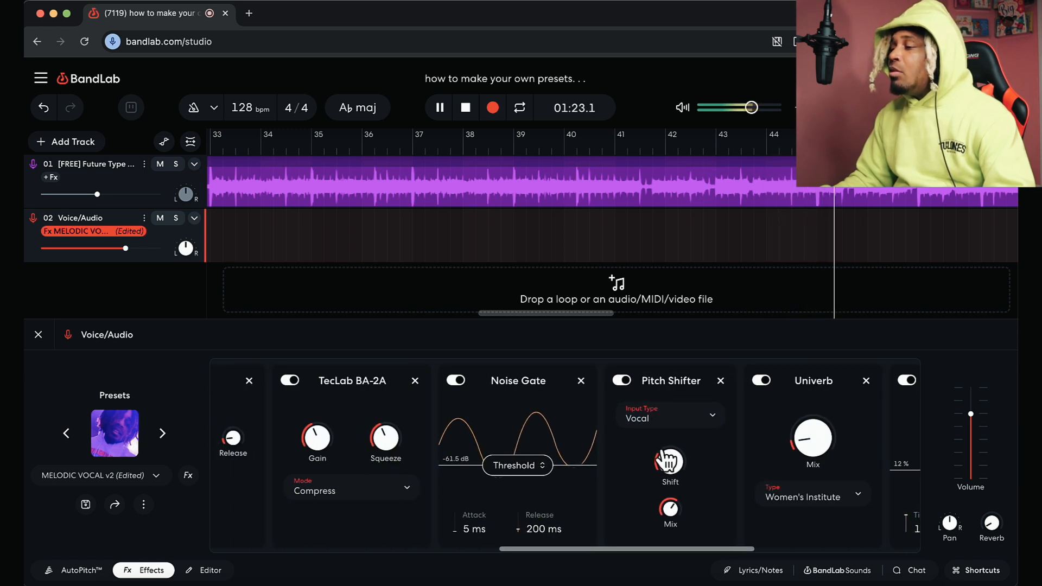
Turn the Pitch Shifter's Shift down to its minimum
left_click_drag(665, 465, 658, 537)
scroll(668, 534, "left", 1)
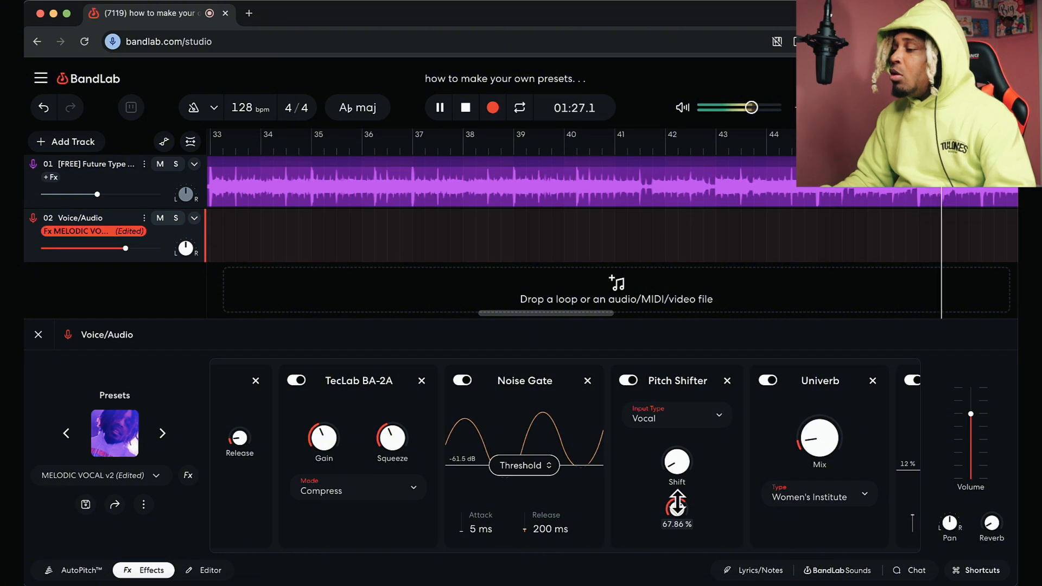
Bypass the Filter Echo + effect and toggle Univerb off and back on
left_click_drag(669, 523, 673, 502)
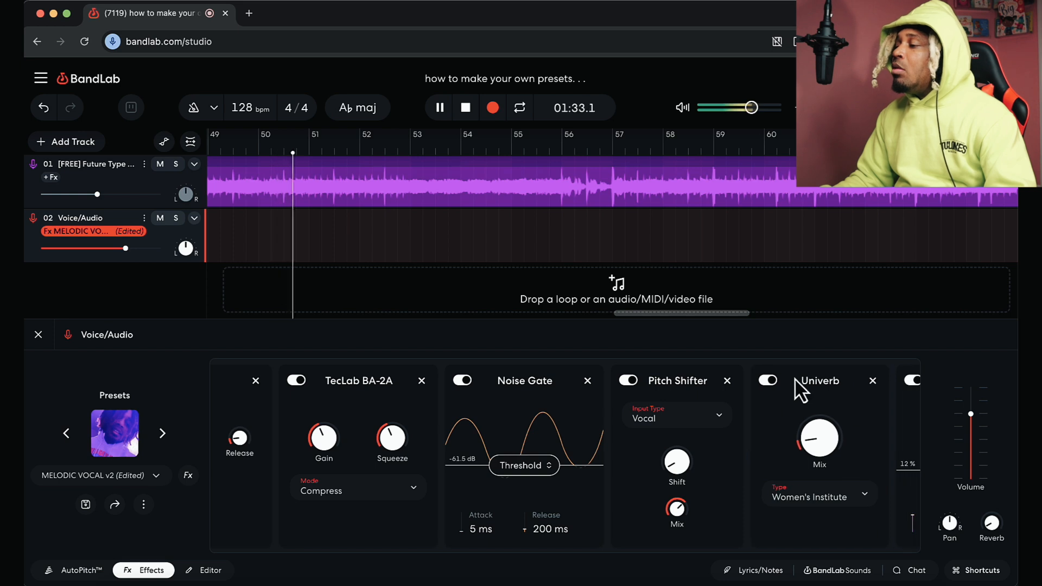
left_click(770, 381)
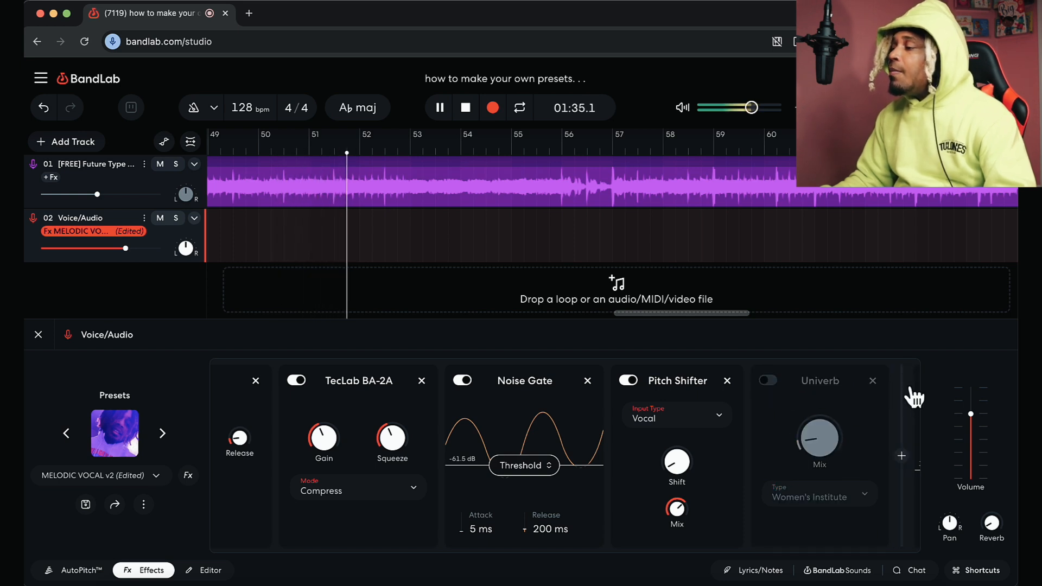
scroll(808, 413, "right", 3)
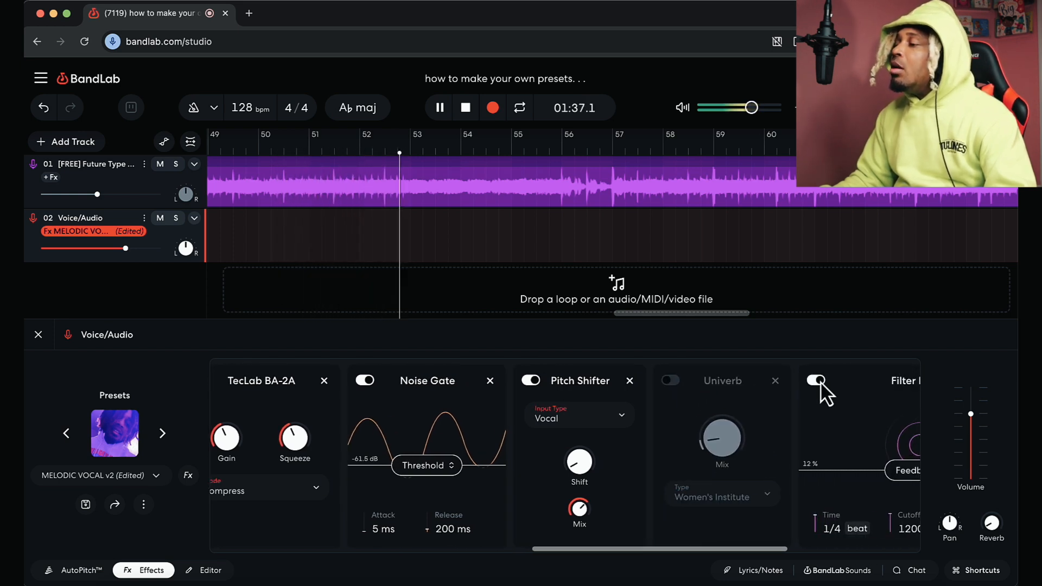
left_click(816, 381)
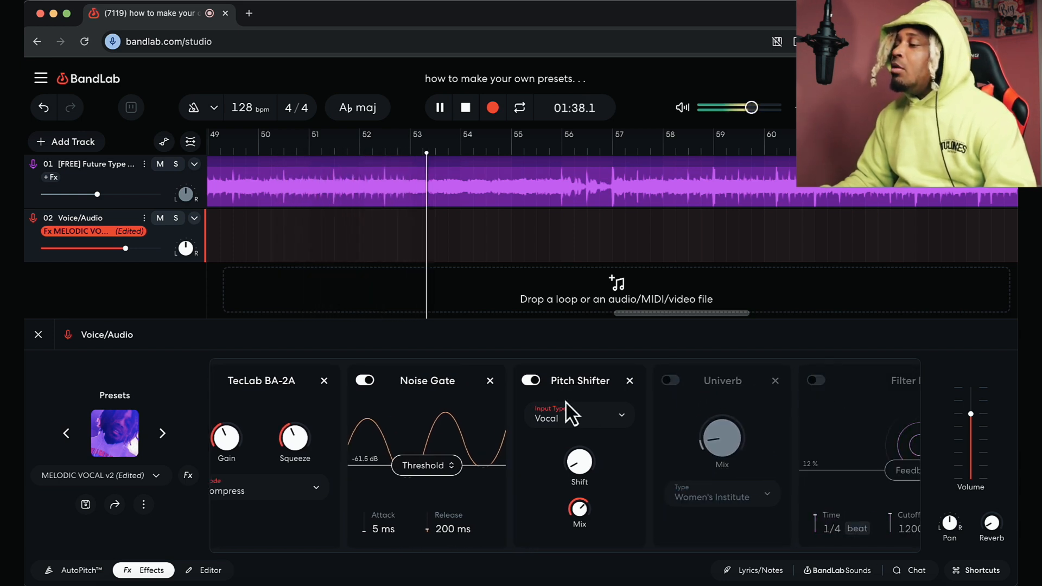
left_click(672, 382)
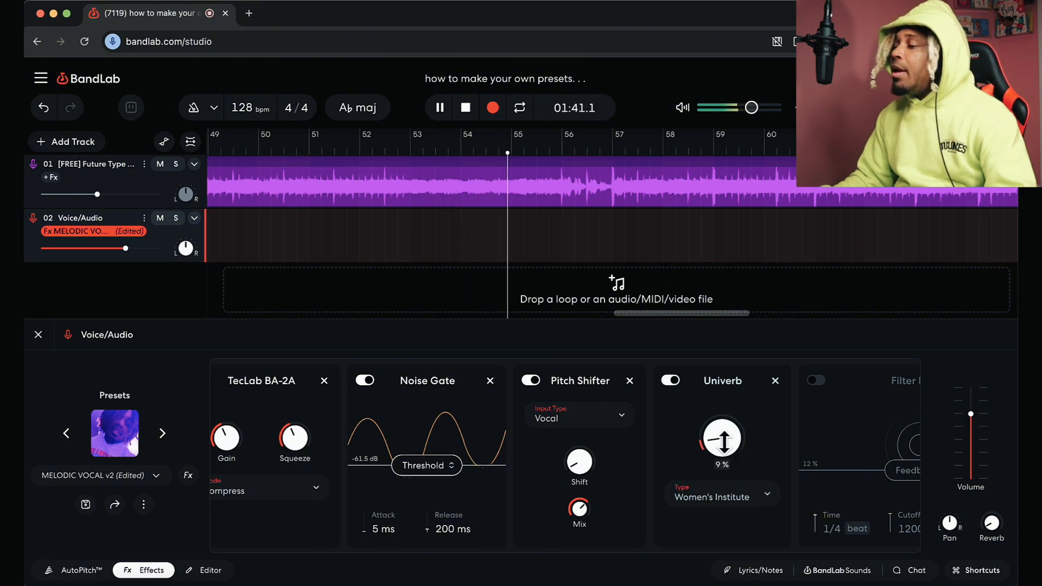
Save the edited effect chain as a new preset named MELODIC x DEEP VOX
left_click(144, 505)
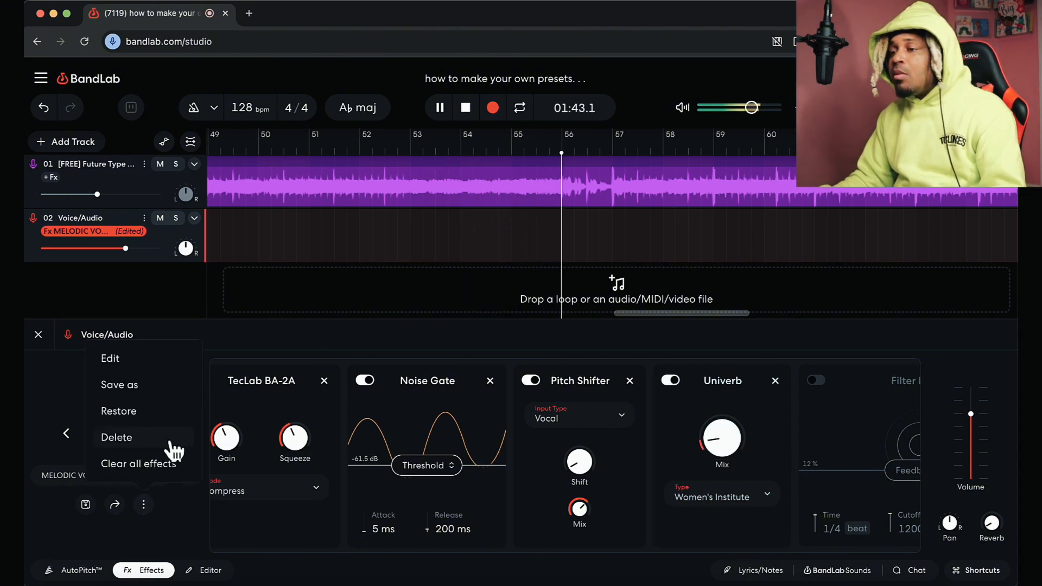
left_click(164, 387)
key("BackSpace")
key("BackSpace")
key("BackSpace")
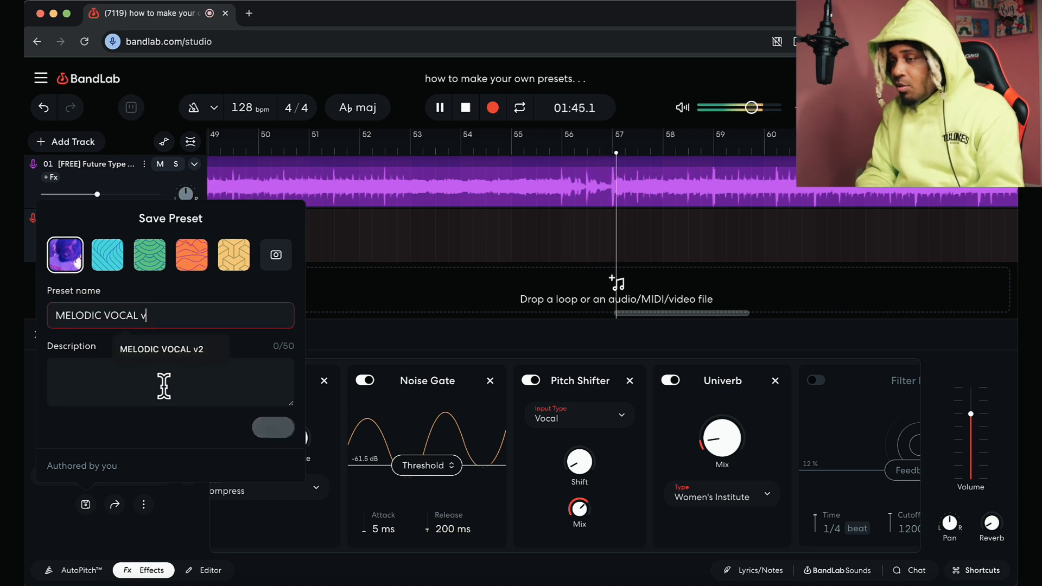
key("BackSpace")
key("BackSpace")
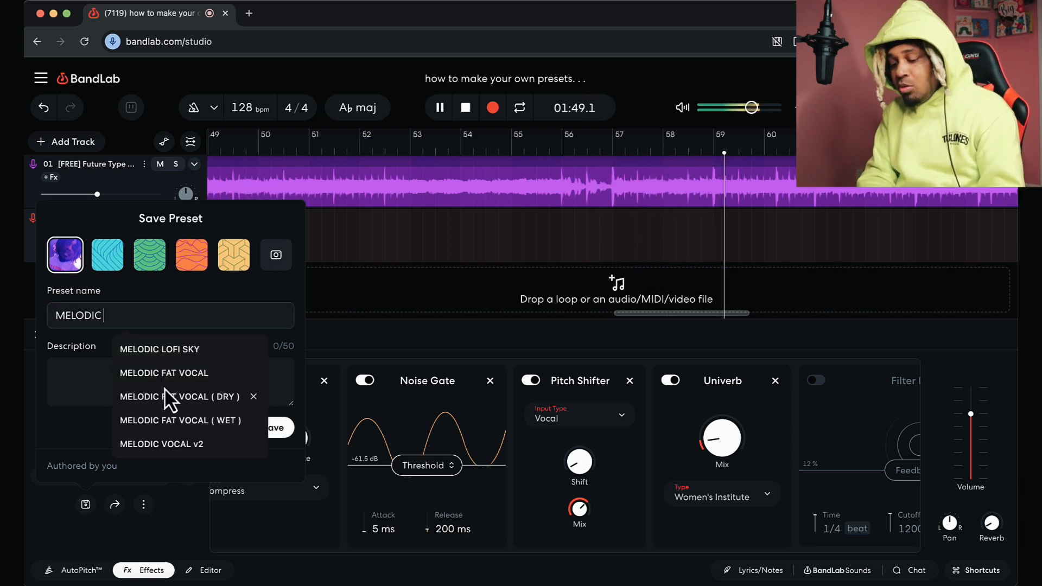
type("x DEEP VOX")
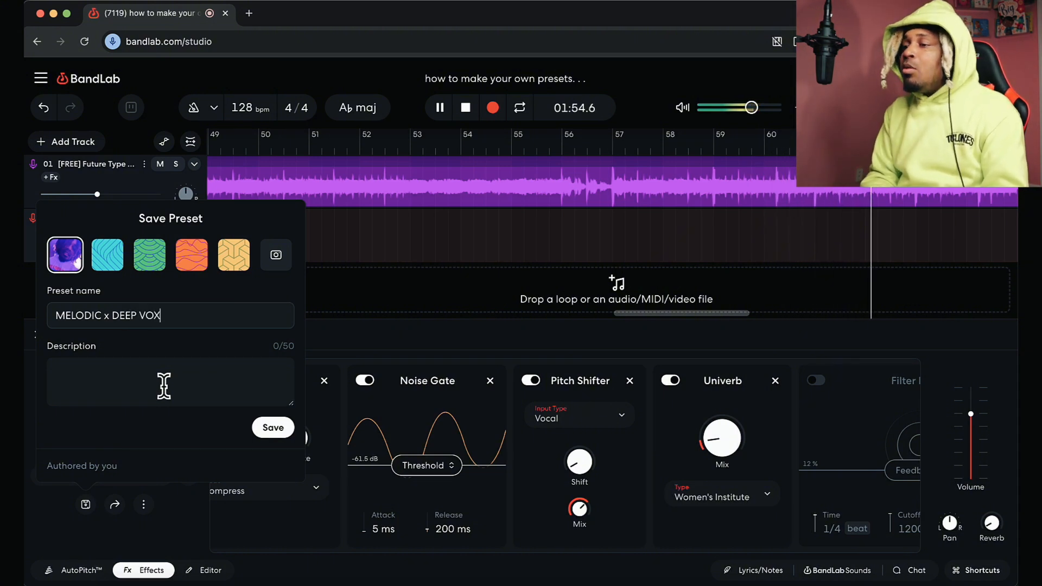
key("Return")
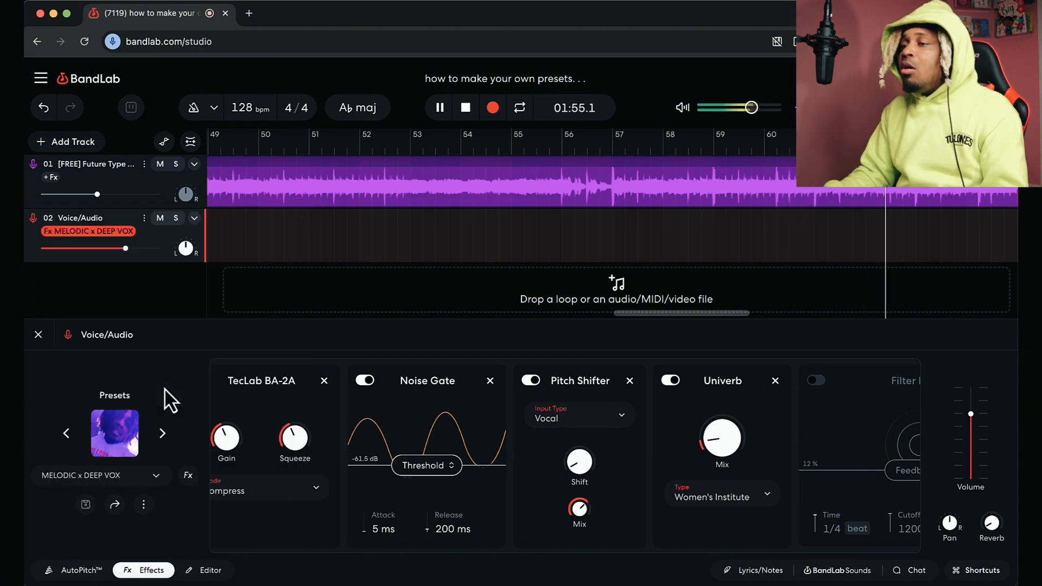
Add a Studio Reverb effect after Filter Echo + at the end of the chain
scroll(757, 438, "right", 5)
scroll(697, 451, "right", 2)
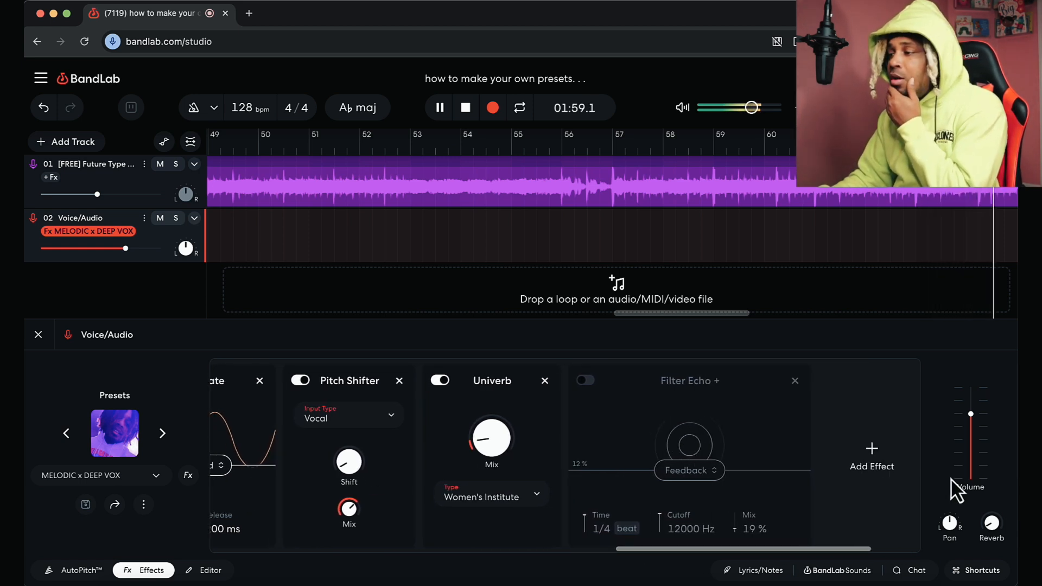
left_click(853, 466)
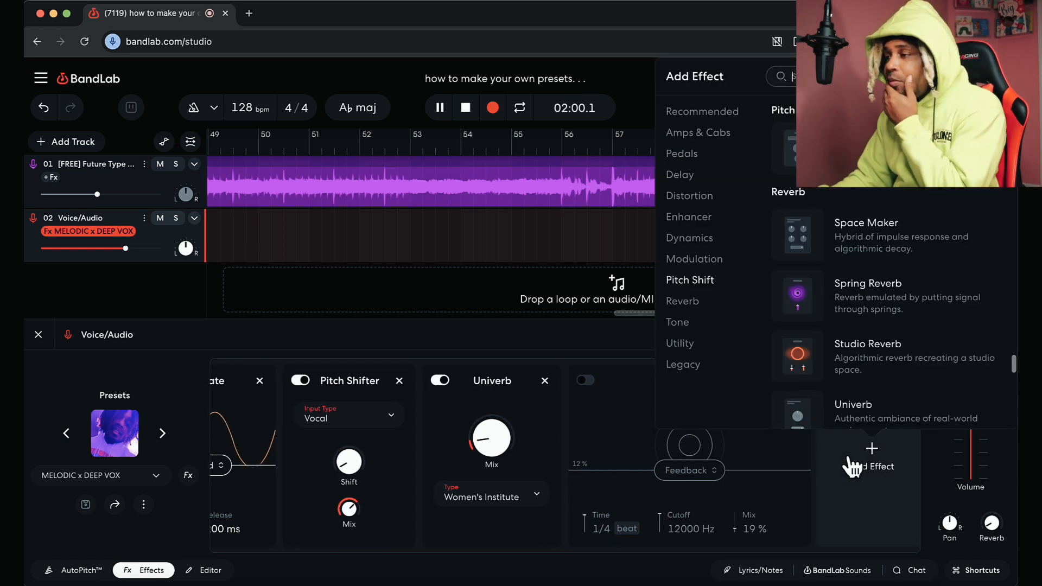
left_click(885, 360)
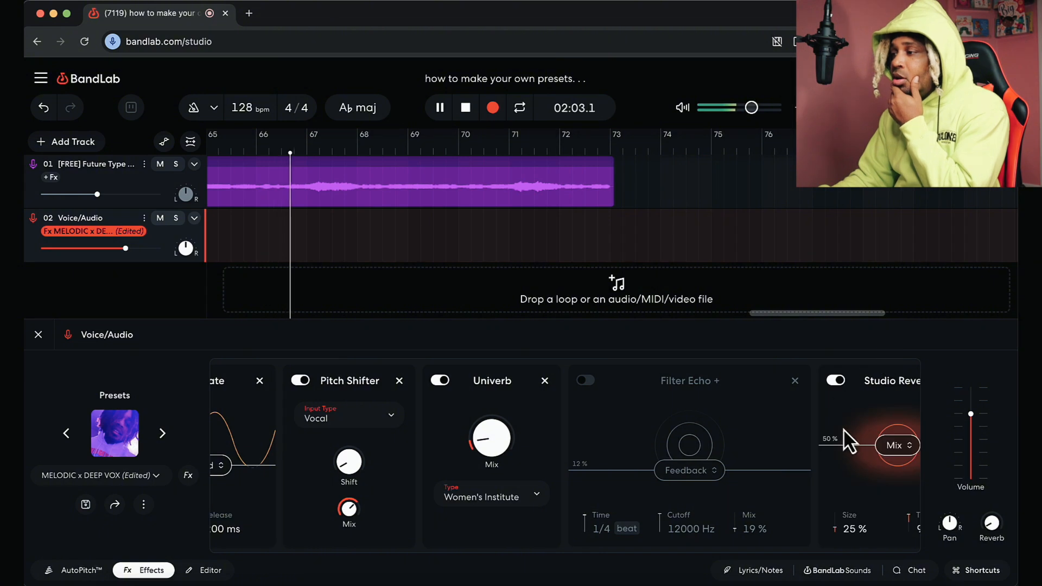
Raise the Univerb Mix to 47% and set the Studio Reverb to 73% Mix and 48% Size
left_click_drag(493, 428, 501, 356)
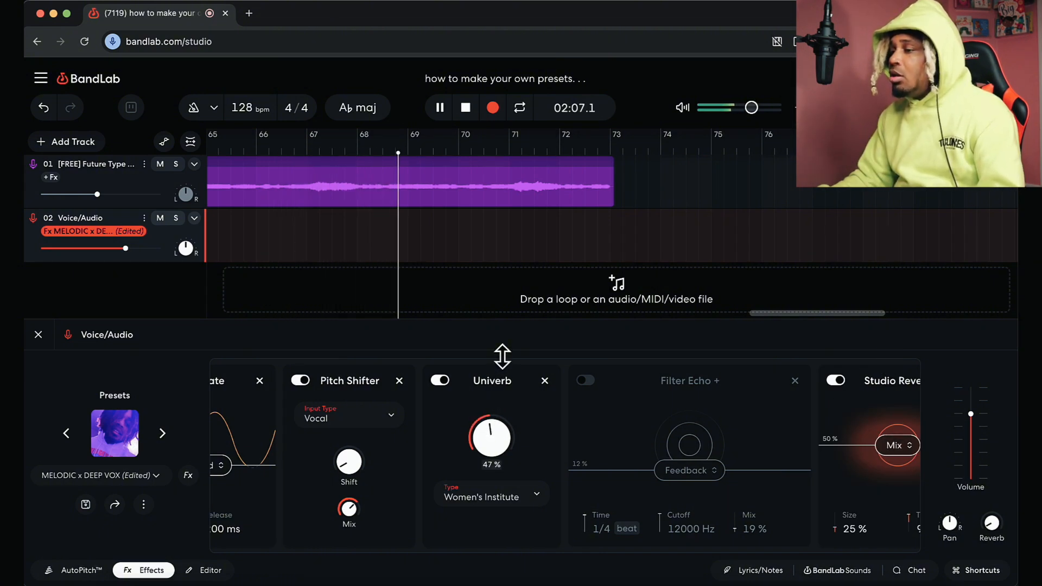
left_click_drag(890, 446, 887, 435)
left_click_drag(832, 525, 836, 512)
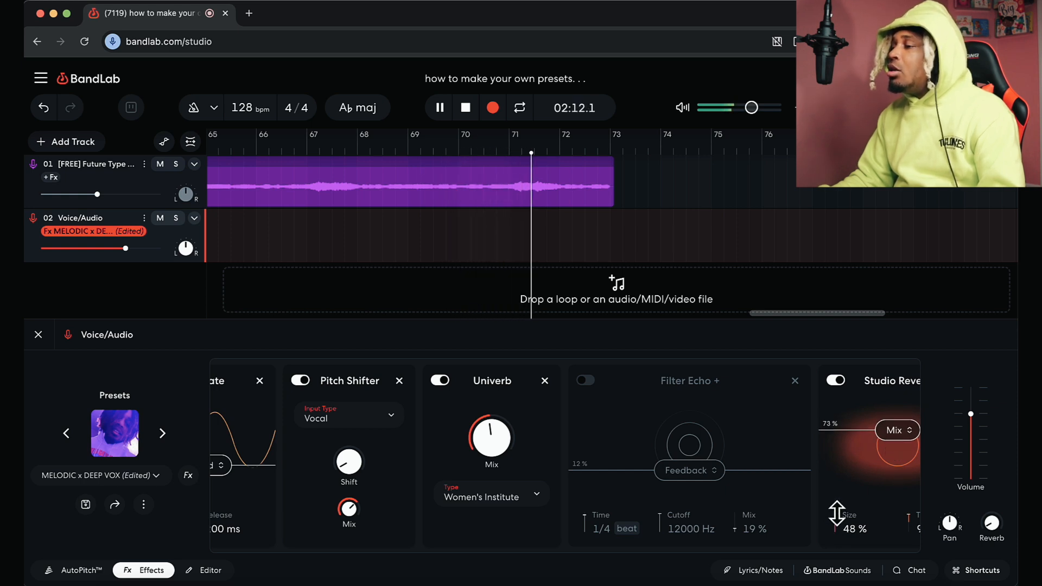
Restart playback from the beginning, then enable Filter Echo + with Feedback at 57% and Mix at about 51%
left_click(465, 109)
key("space")
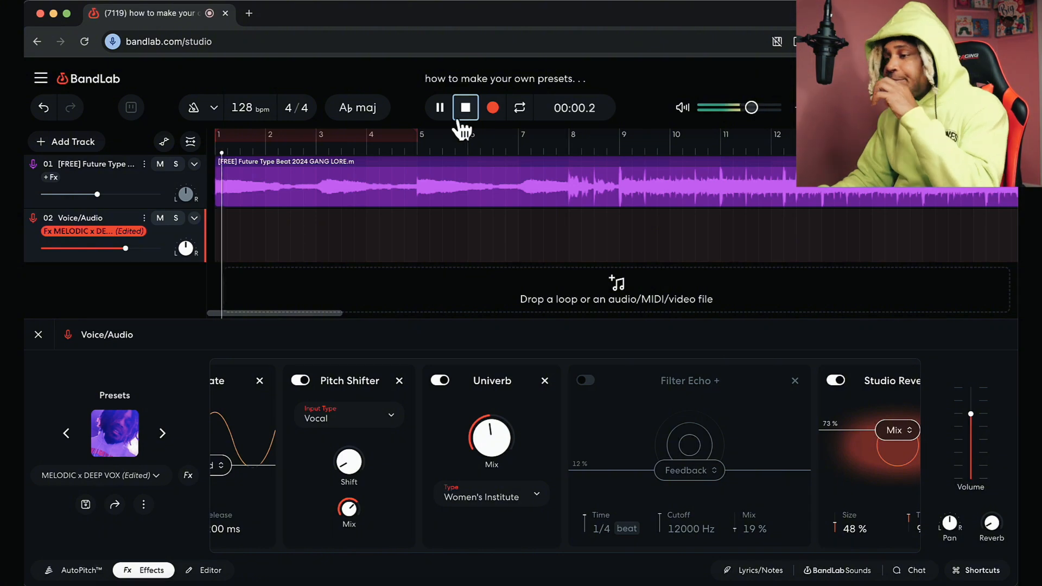
scroll(518, 458, "left", 10)
scroll(521, 453, "right", 10)
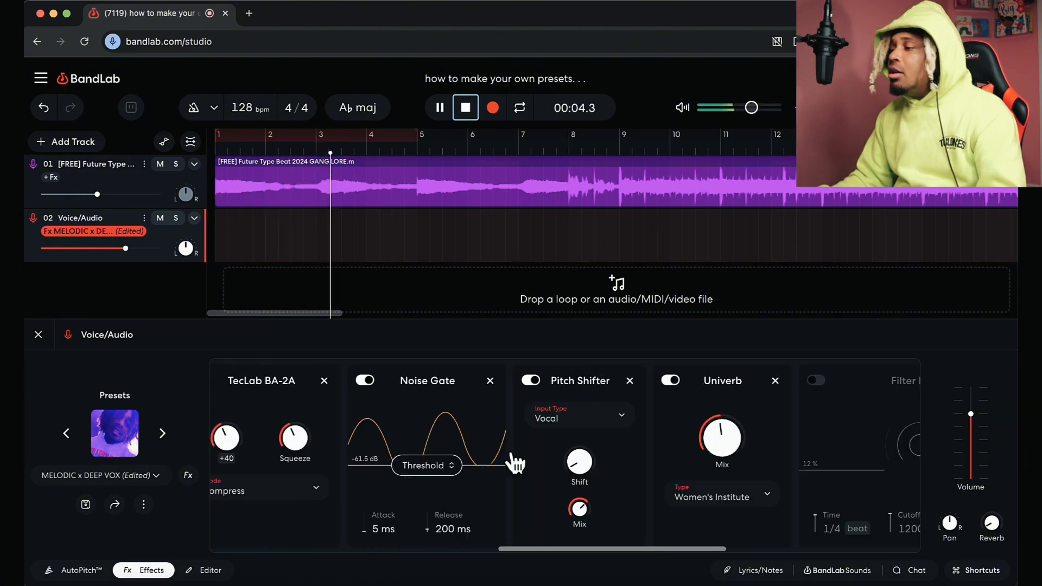
left_click(512, 380)
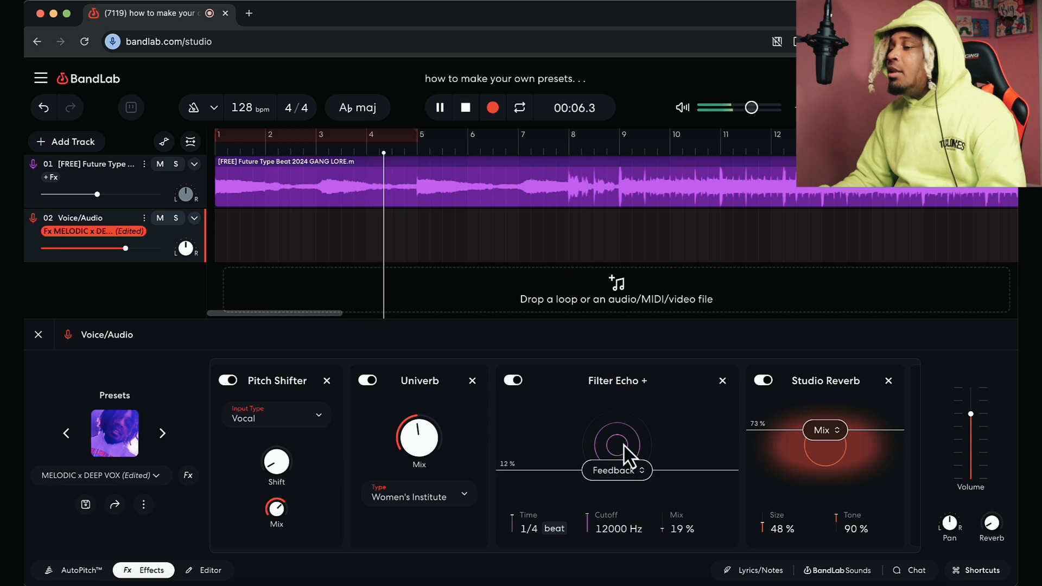
left_click_drag(641, 472, 641, 445)
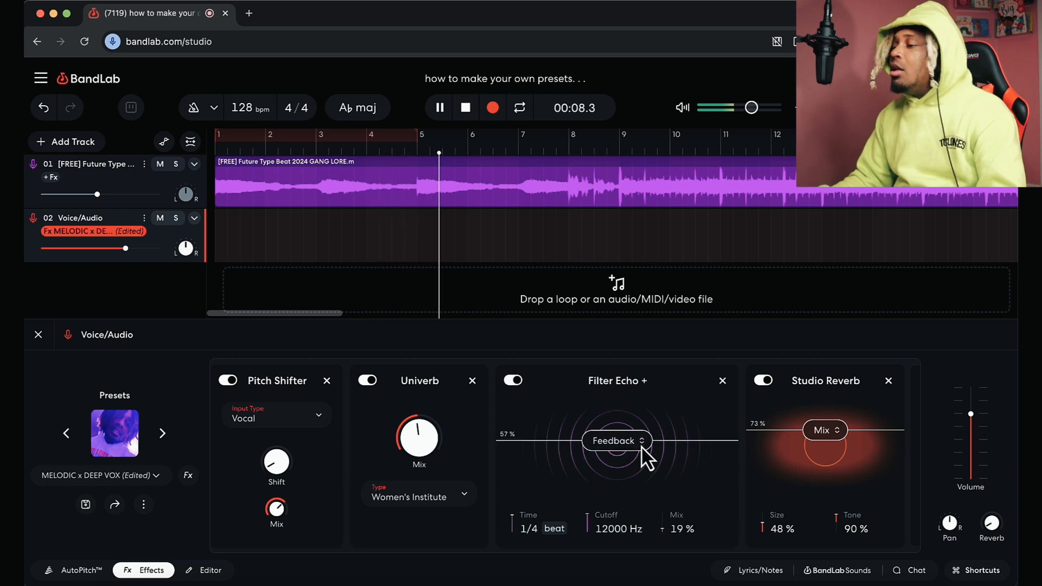
left_click_drag(682, 529, 682, 505)
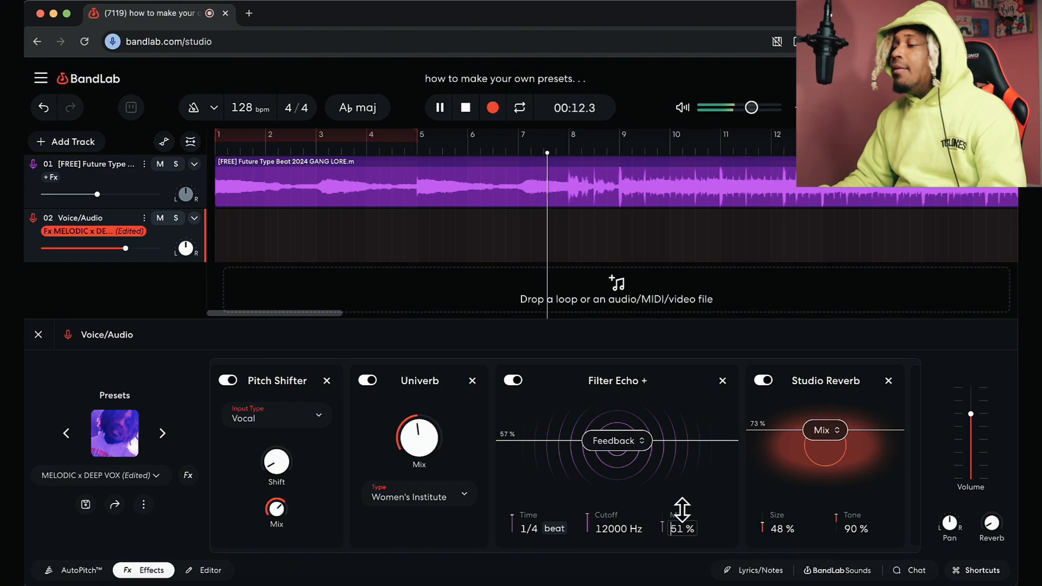
Set Filter Echo + to 34% Feedback and 1/2 beat Time, reduce Studio Reverb Mix to 53%, and lower the Univerb Mix
left_click_drag(604, 441, 604, 451)
left_click_drag(824, 430, 826, 446)
left_click_drag(423, 434, 425, 450)
left_click_drag(592, 449, 597, 463)
left_click_drag(524, 527, 524, 521)
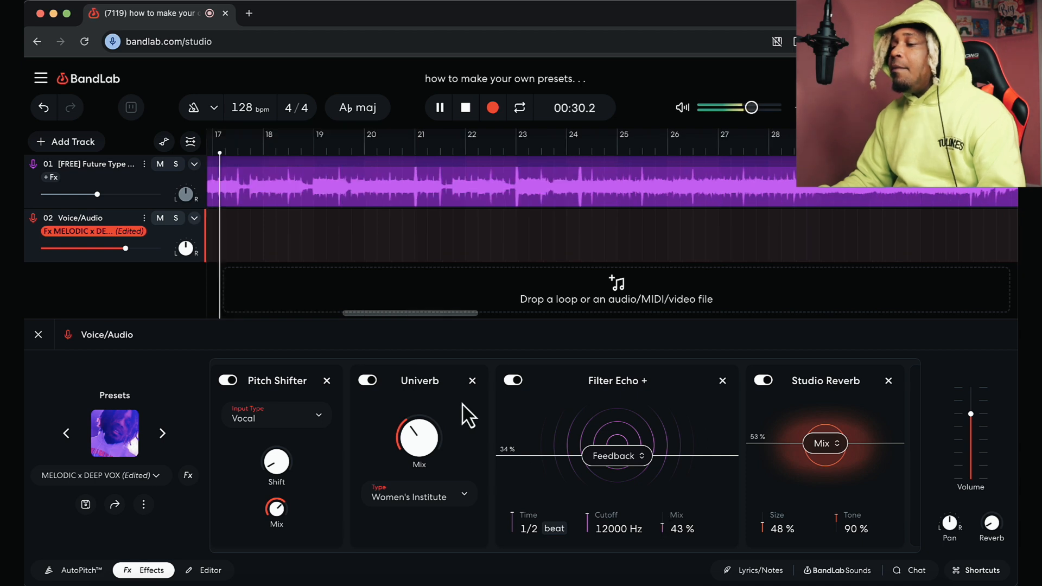
Reshape the Graphic EQ by cutting the 100, 200, 3.2k and 6.4k bands and boosting the 800 and 1.6k bands
scroll(637, 407, "left", 5)
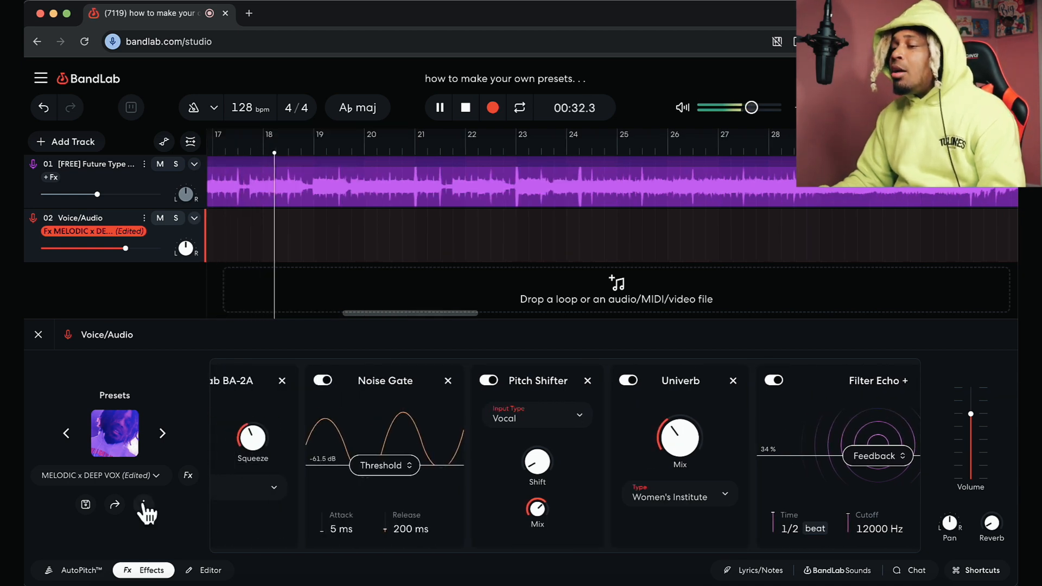
scroll(450, 495, "left", 3)
scroll(450, 495, "left", 4)
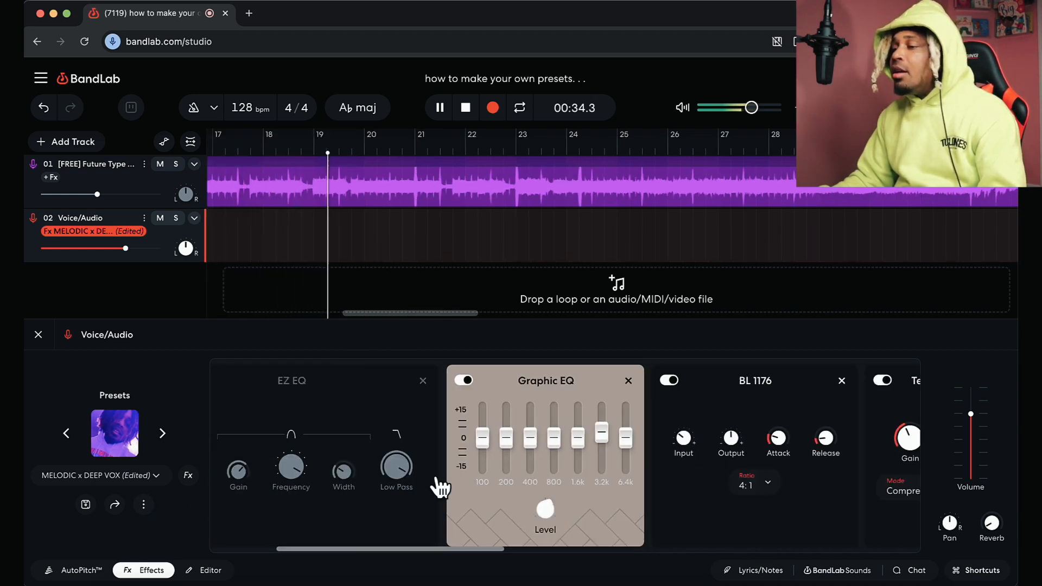
left_click_drag(690, 434, 692, 489)
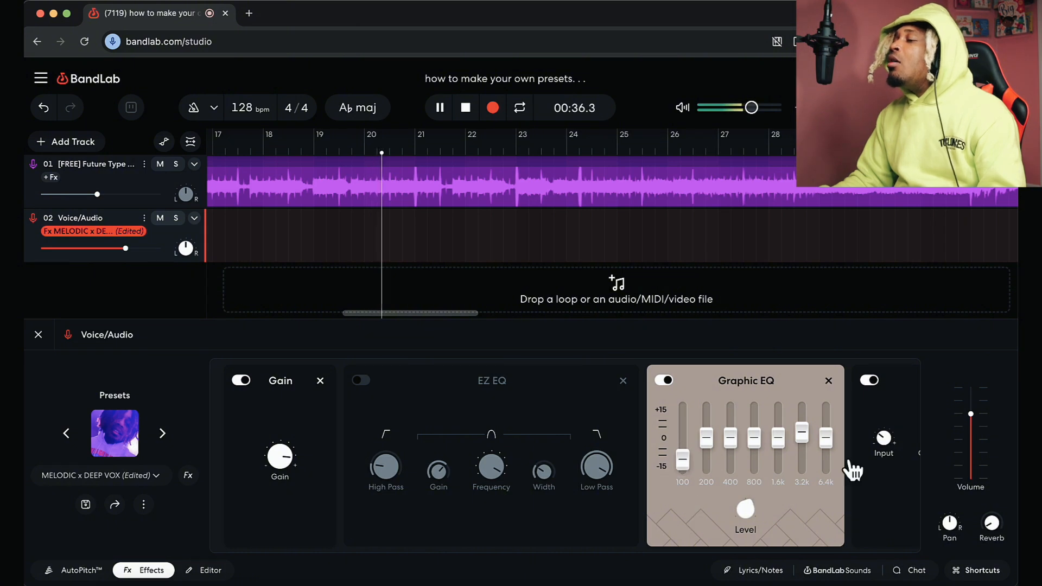
left_click_drag(823, 434, 810, 534)
left_click_drag(754, 437, 776, 384)
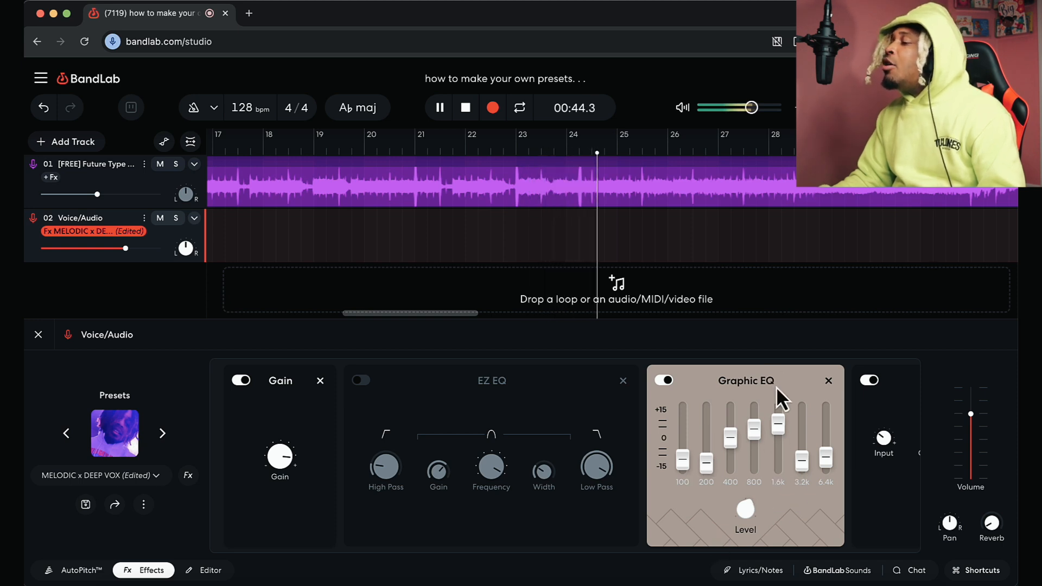
left_click_drag(801, 460, 826, 457)
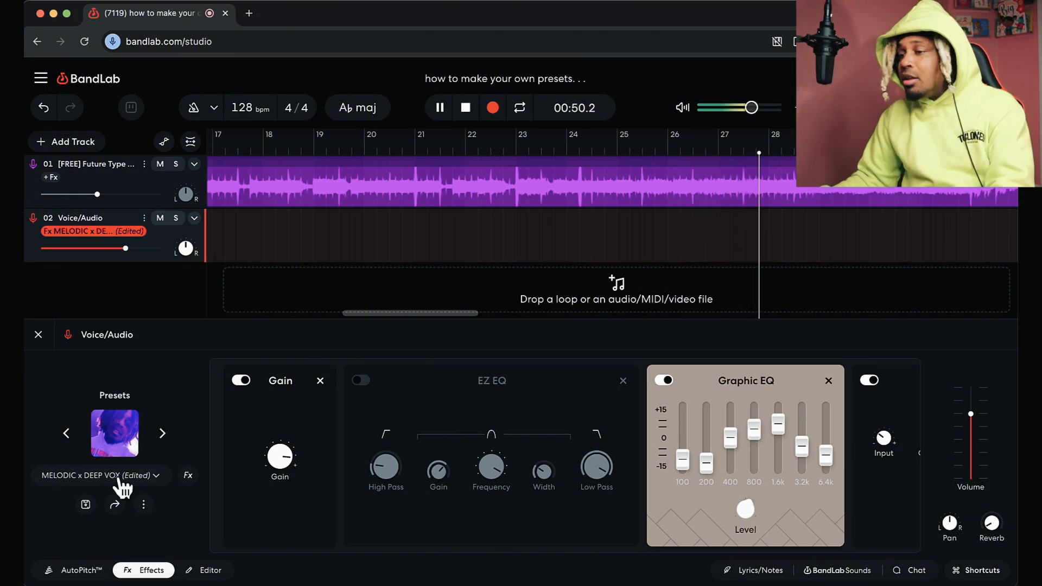
Save the modified effect chain as a new preset named MELODIC x BRAZY VOX
left_click(143, 505)
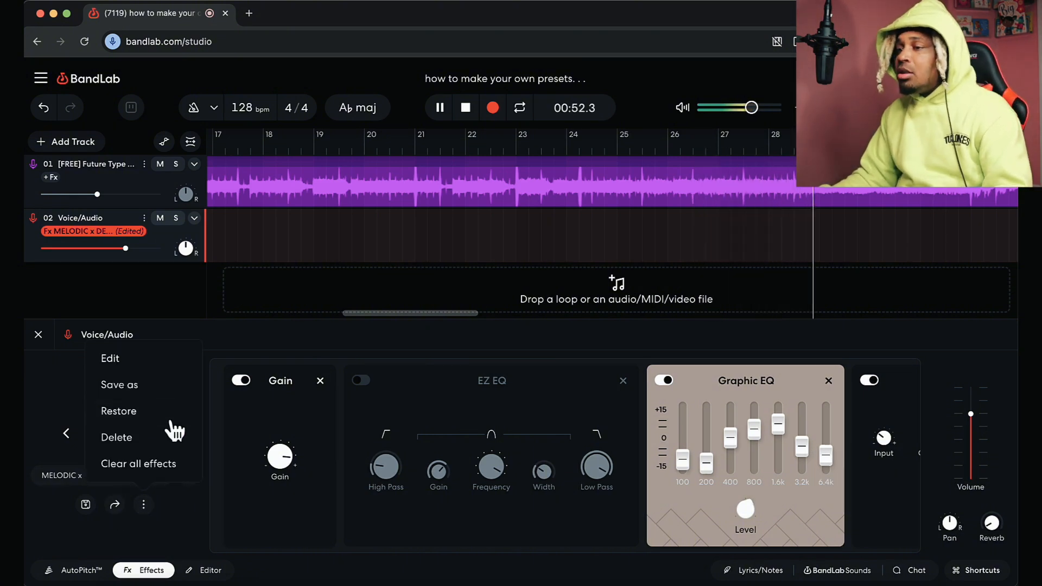
left_click(164, 394)
left_click_drag(173, 305, 112, 300)
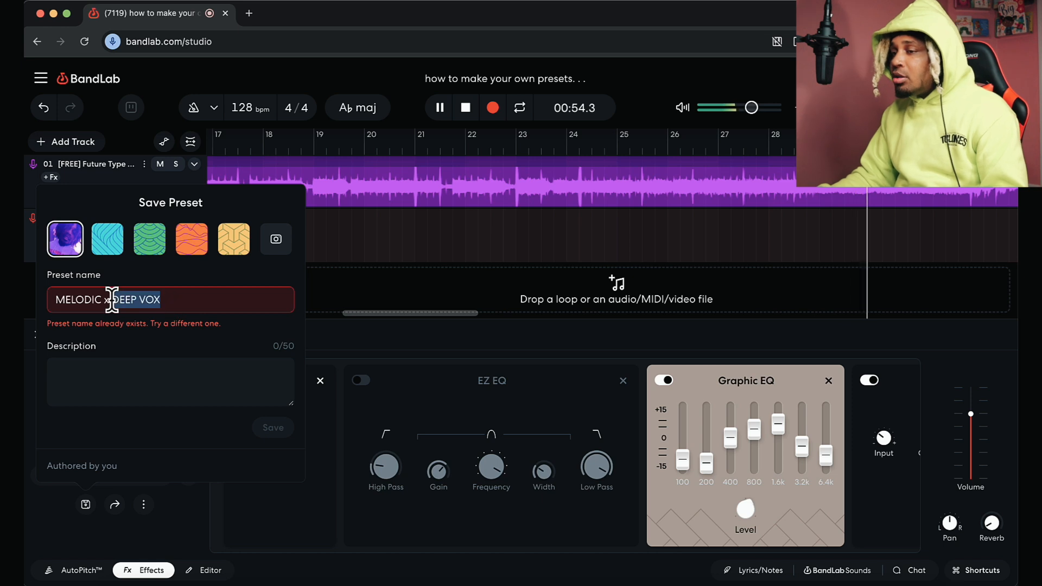
key("BackSpace")
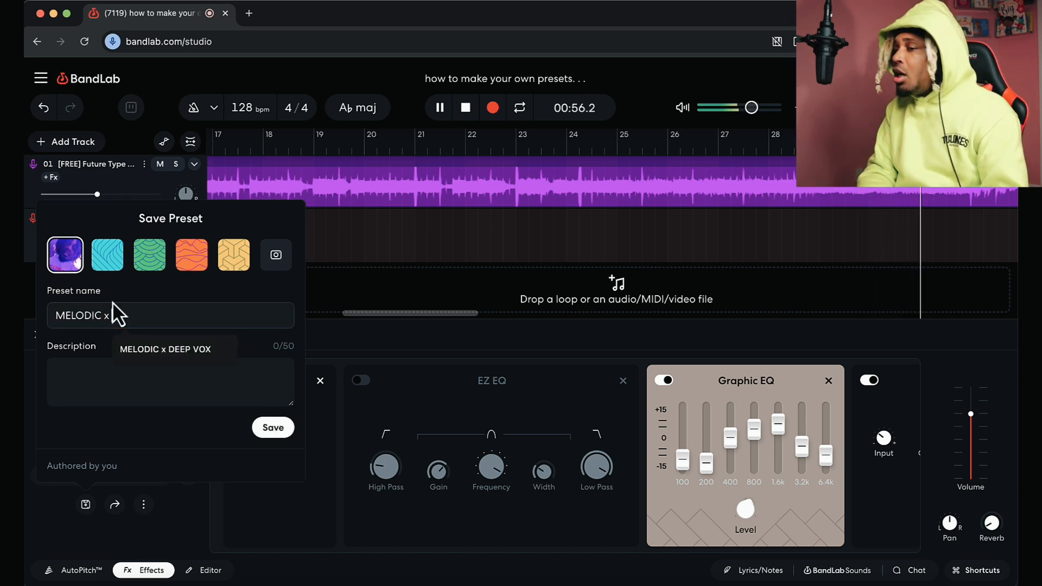
type("TR")
type("AZY VOX")
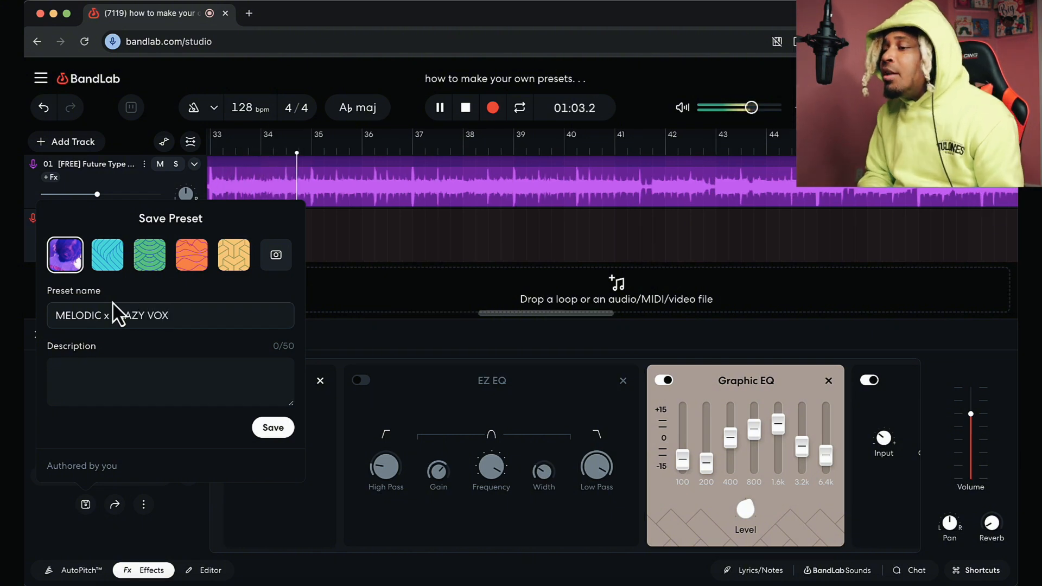
key("Return")
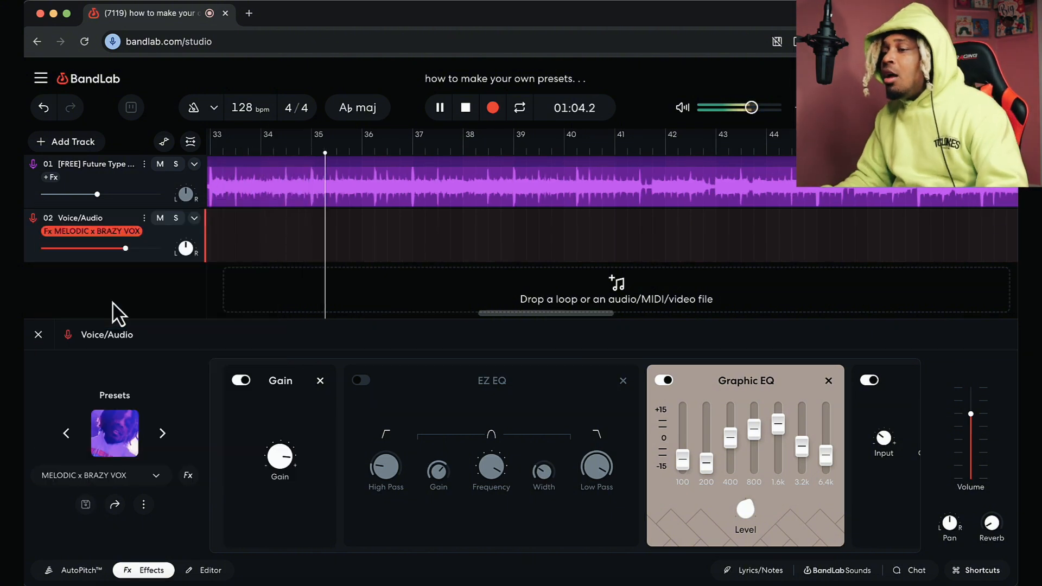
Raise the Pitch Shifter's Mix to its maximum
scroll(656, 451, "right", 10)
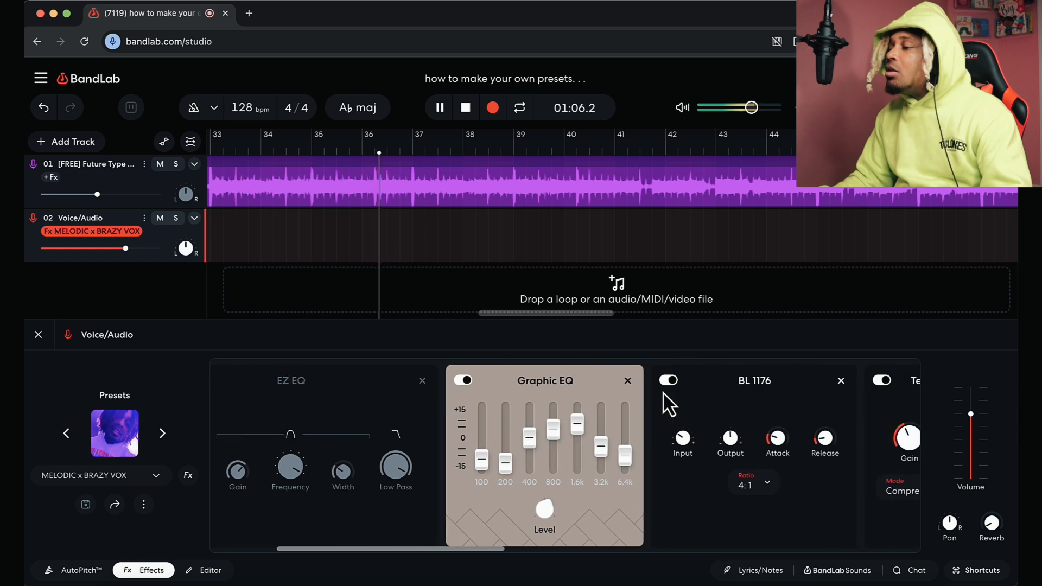
scroll(579, 411, "right", 5)
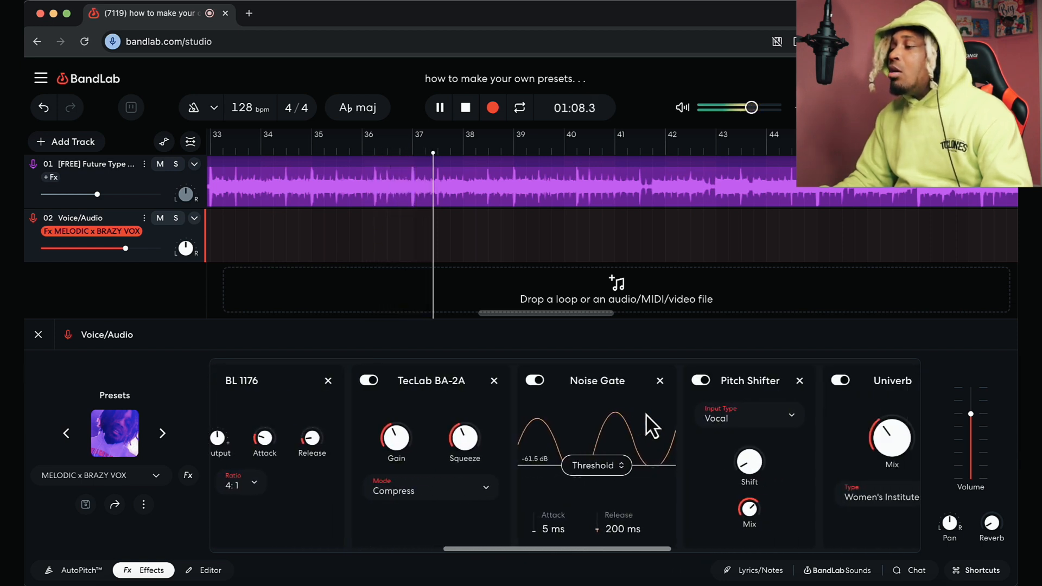
left_click_drag(764, 514, 751, 436)
Save the modified effect chain as a new preset named HIDE ME VOX ( VIBEZ ONLY )
left_click(144, 504)
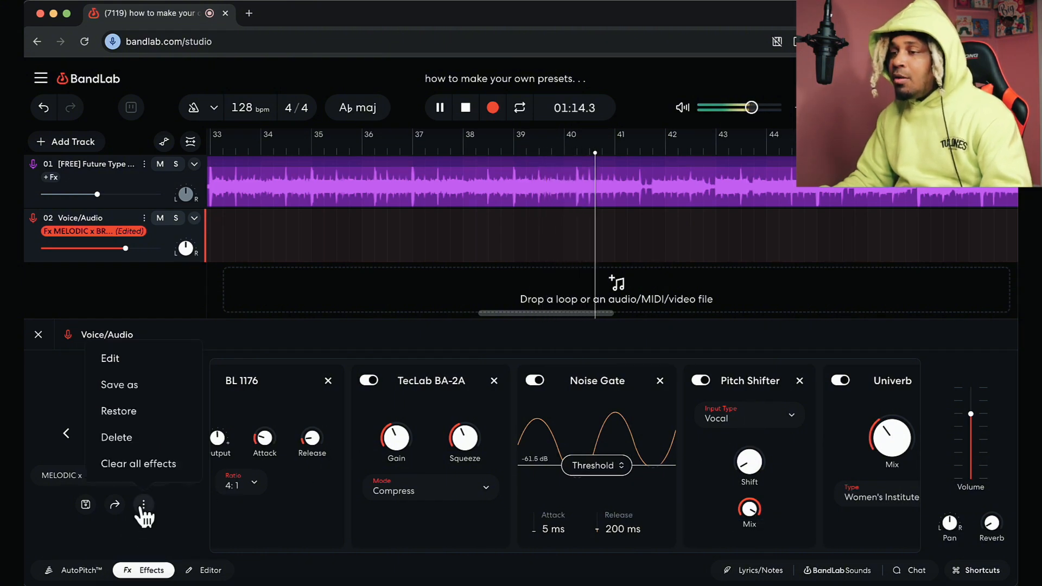
left_click(151, 384)
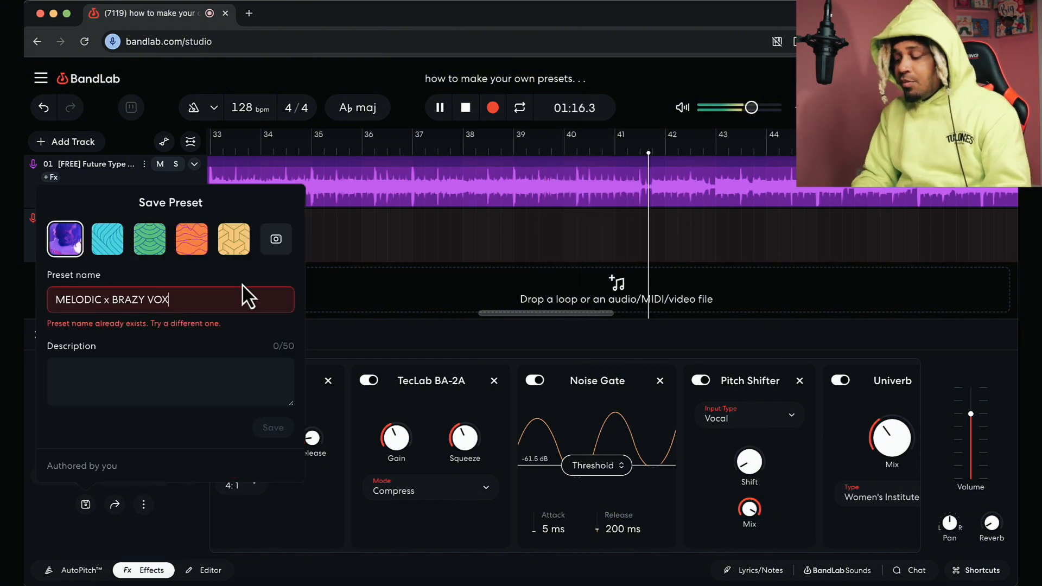
key("BackSpace")
key("BackSpace")
key("BackSpace")
key("BackSpace")
key("BackSpace")
key("BackSpace")
key("BackSpace")
key("BackSpace")
key("BackSpace")
key("BackSpace")
key("BackSpace")
key("BackSpace")
key("BackSpace")
key("BackSpace")
key("BackSpace")
key("BackSpace")
key("BackSpace")
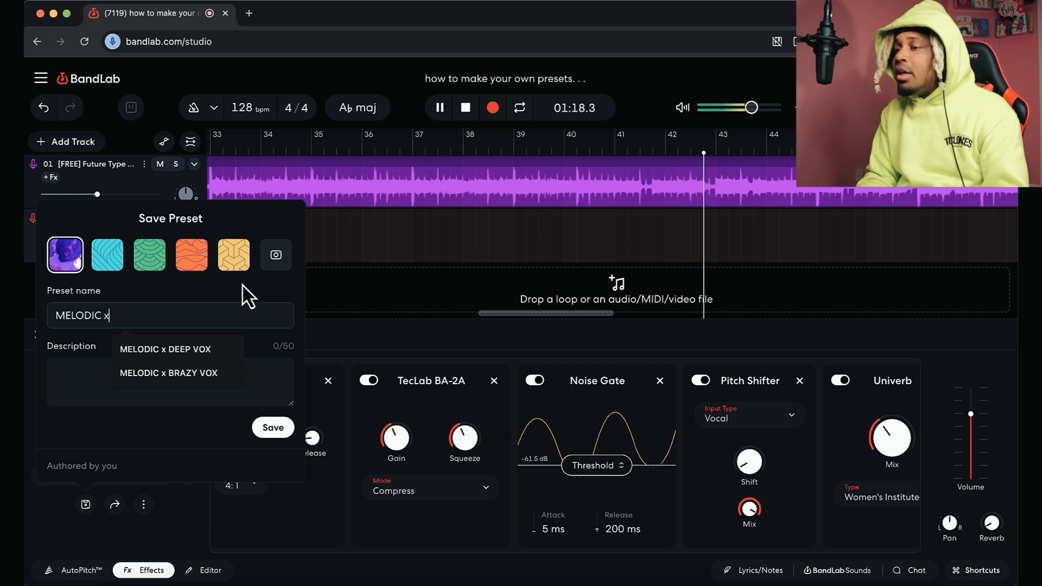
key("BackSpace")
key("BackSpace")
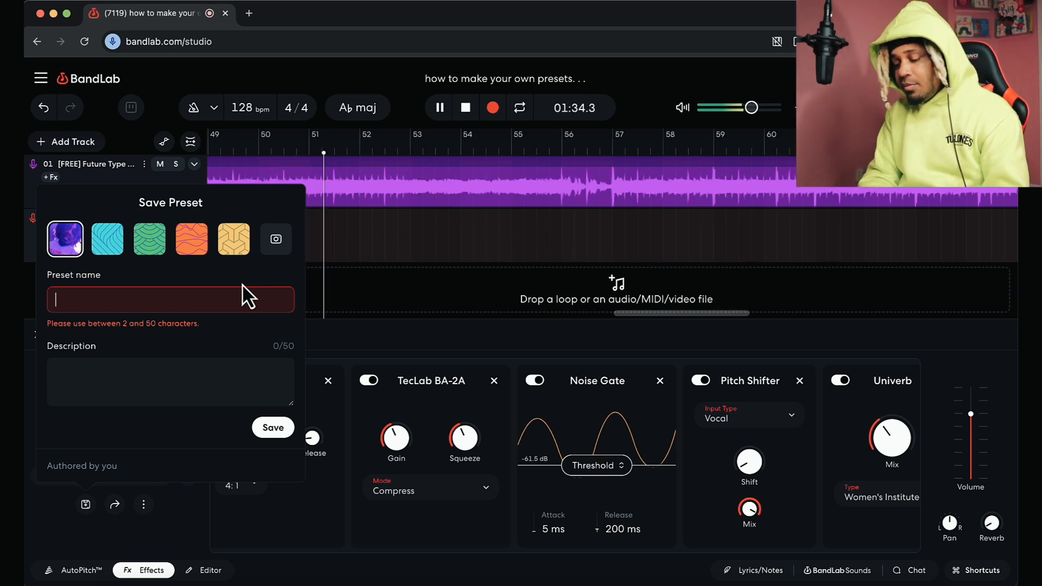
type("HIDE M")
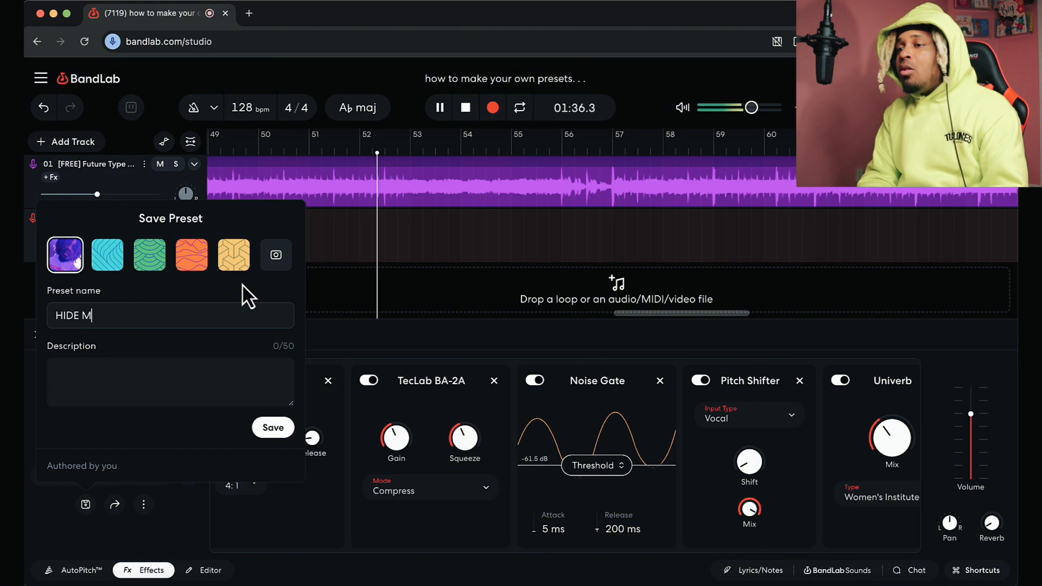
type("E VOX (")
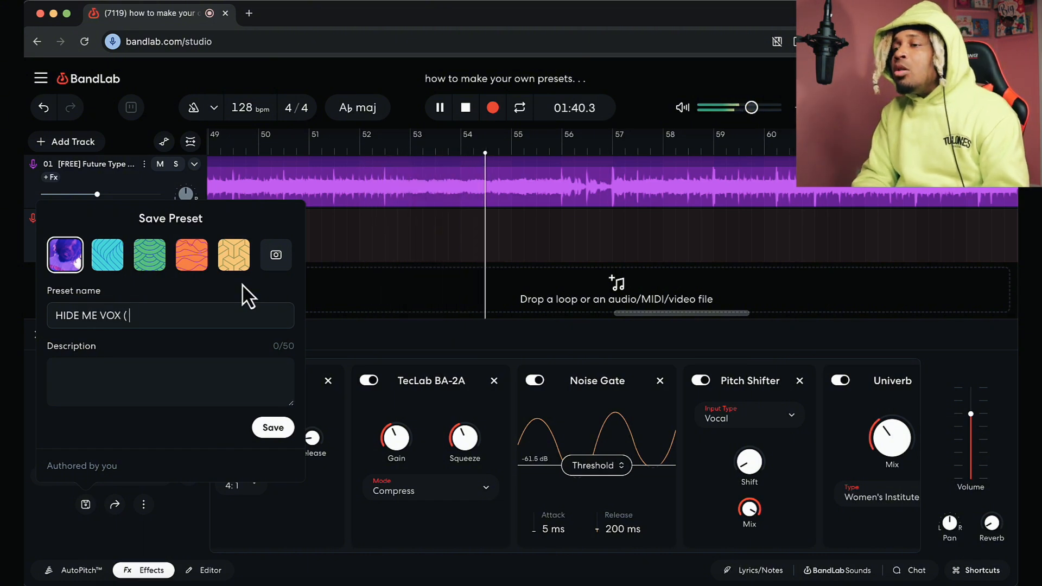
type(" VIBEZ")
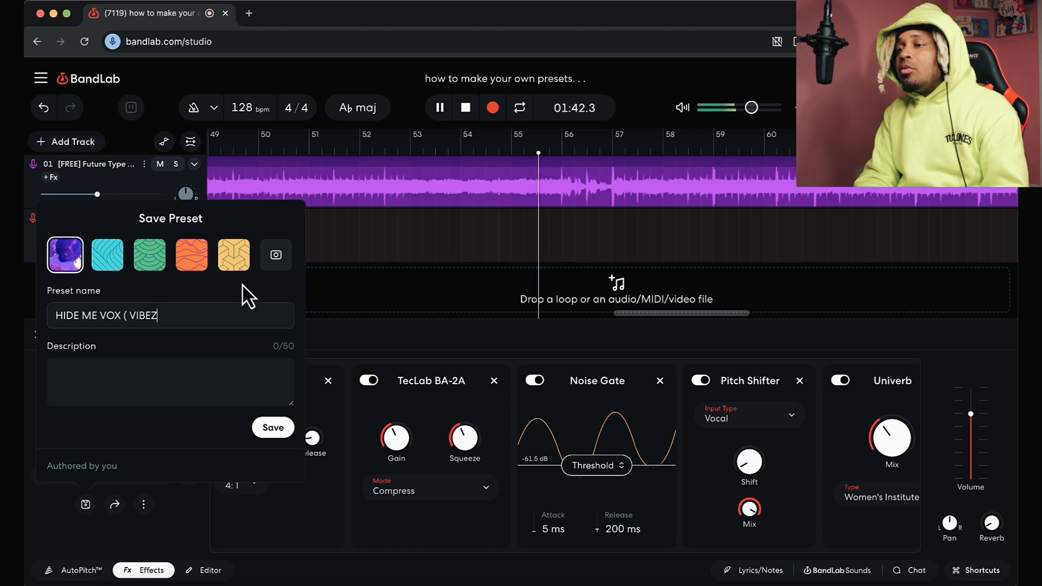
type(" ONLY )")
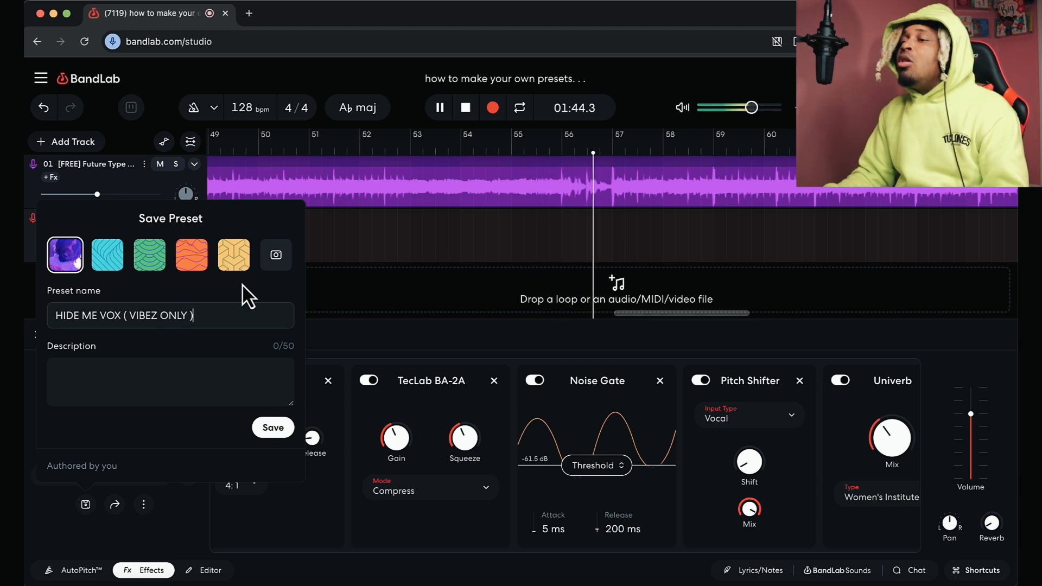
left_click(274, 427)
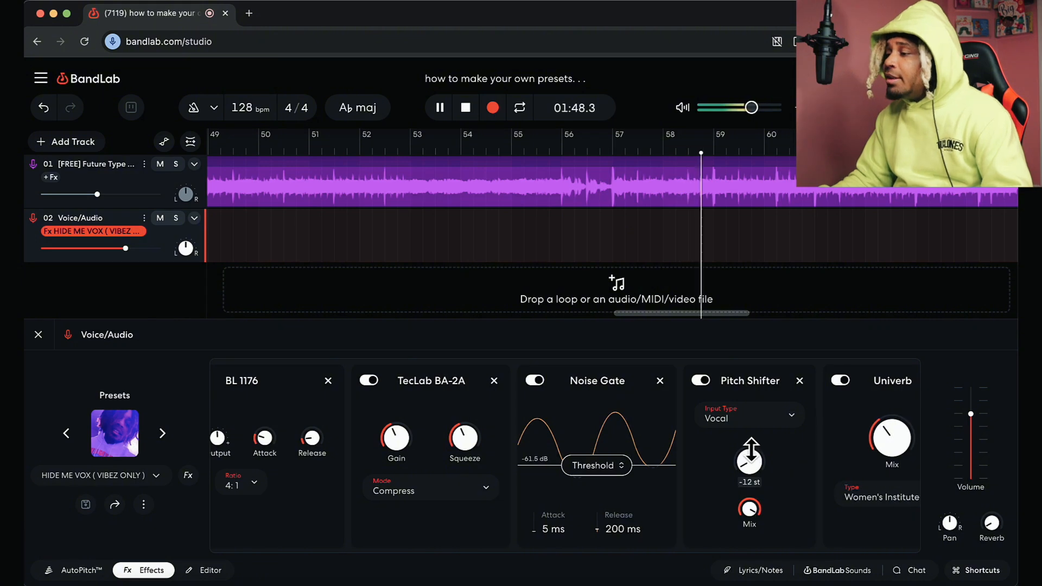
Load the saved MELODIC VOCAL v2 preset on the Voice/Audio track and stop playback
scroll(782, 467, "right", 5)
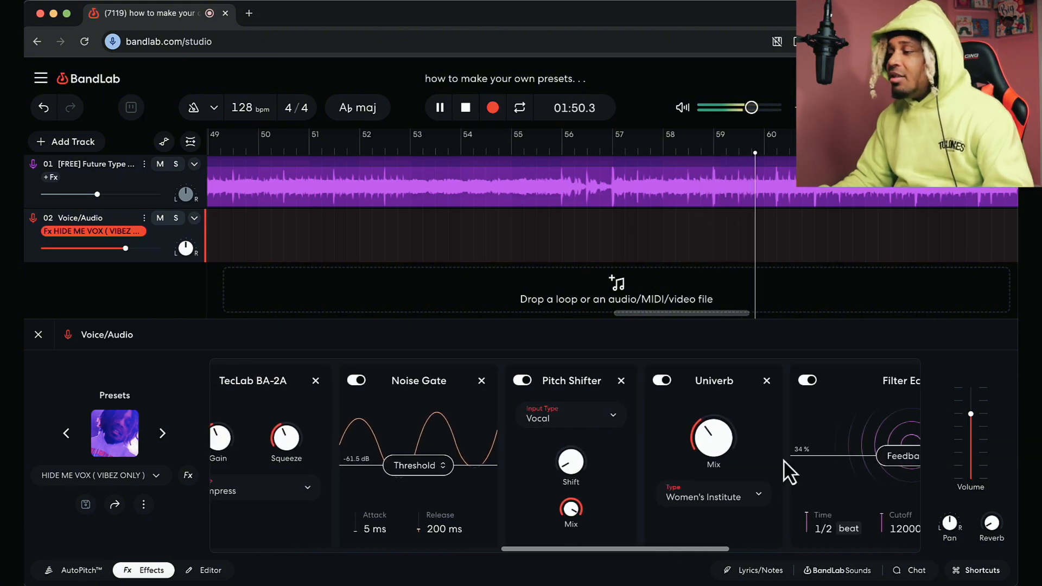
scroll(782, 459, "right", 5)
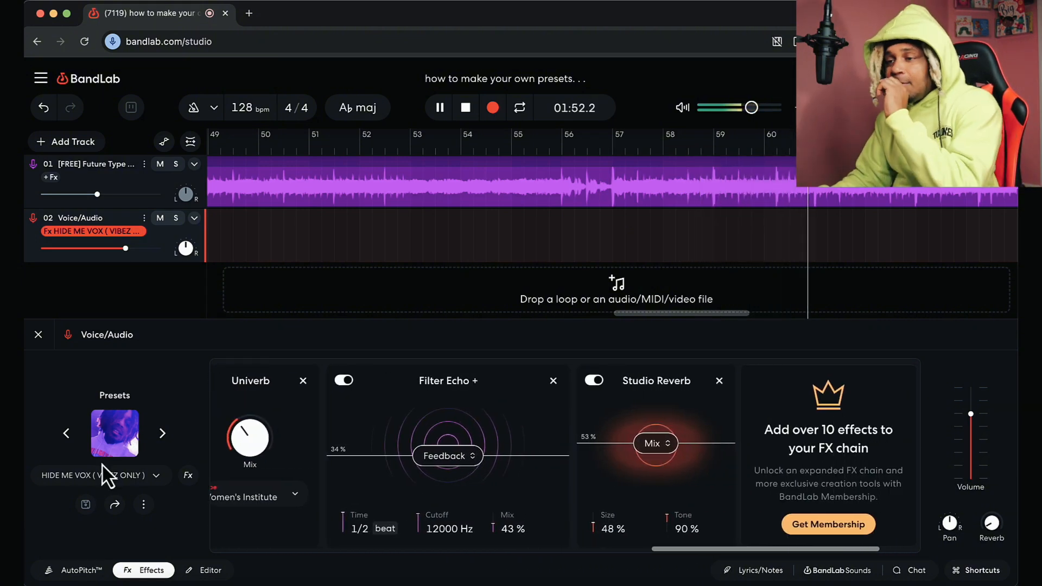
left_click(156, 476)
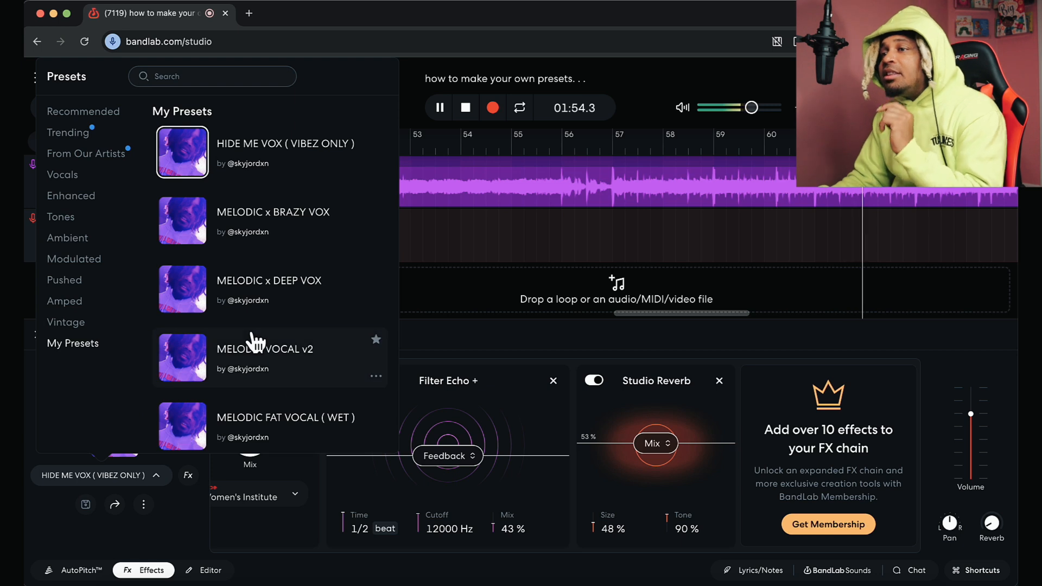
scroll(275, 271, "down", 1)
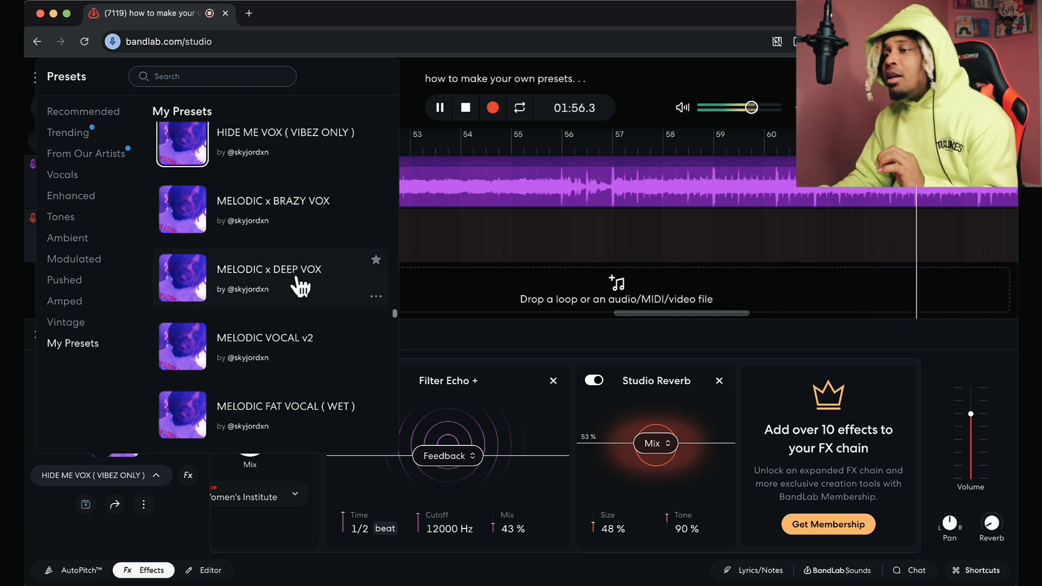
scroll(304, 279, "up", 3)
scroll(317, 341, "down", 3)
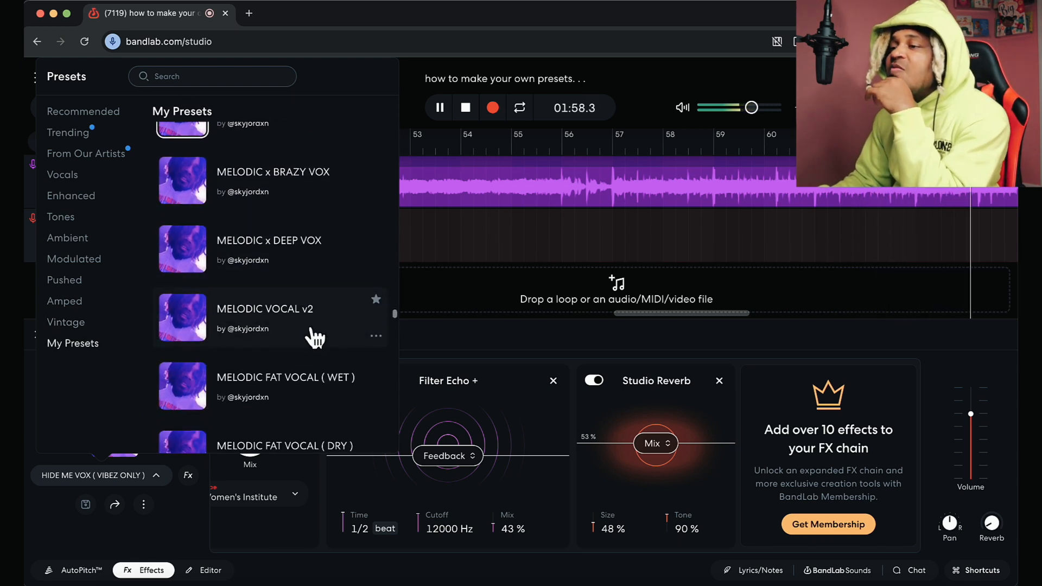
left_click(316, 337)
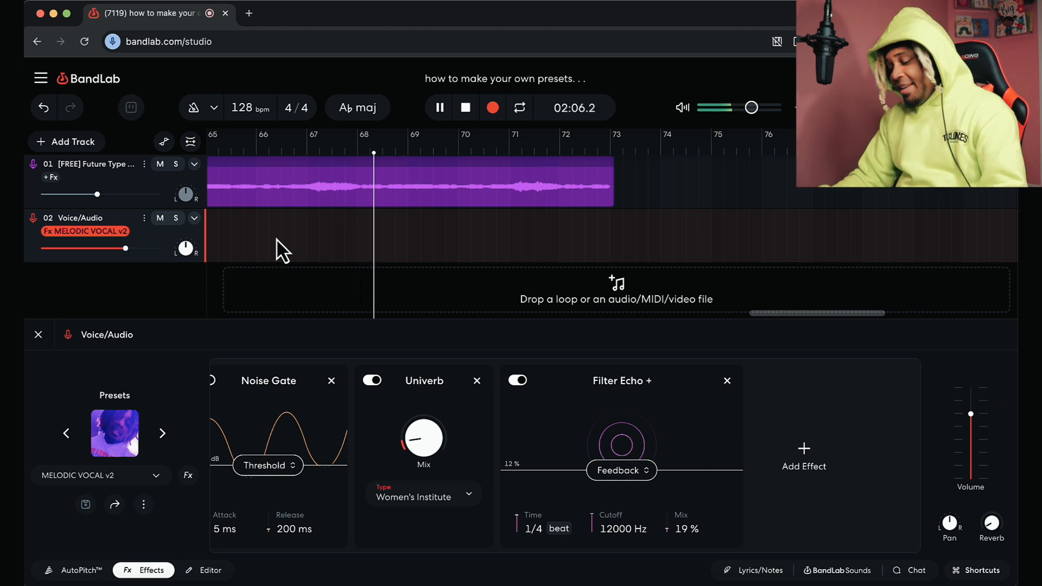
key("space")
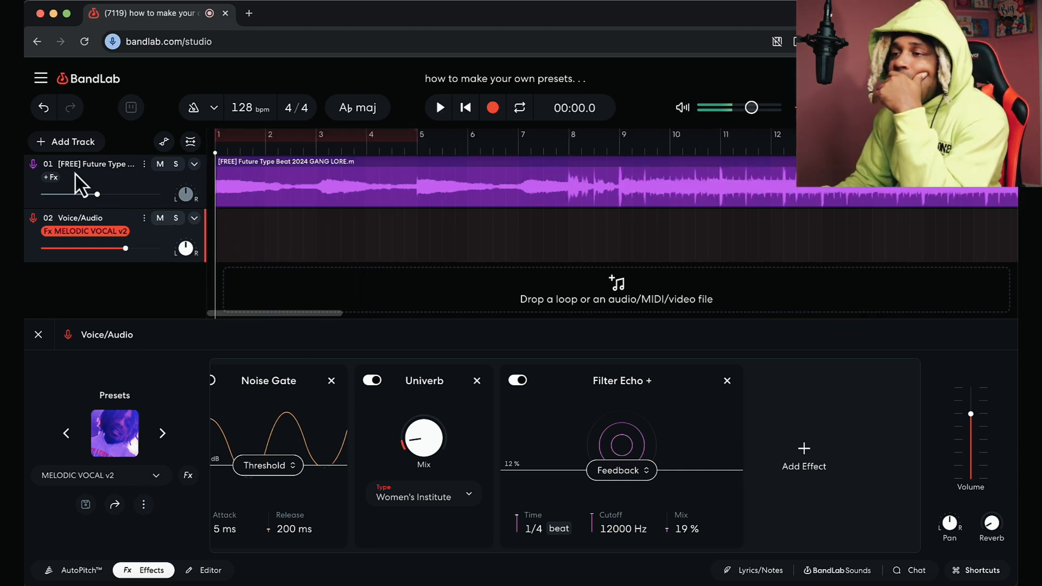
left_click(79, 149)
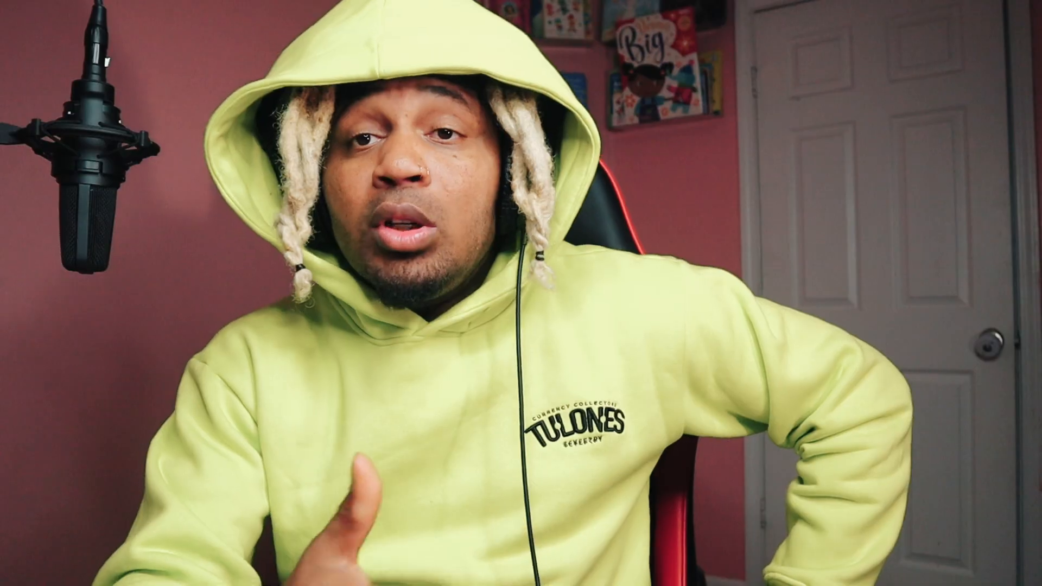